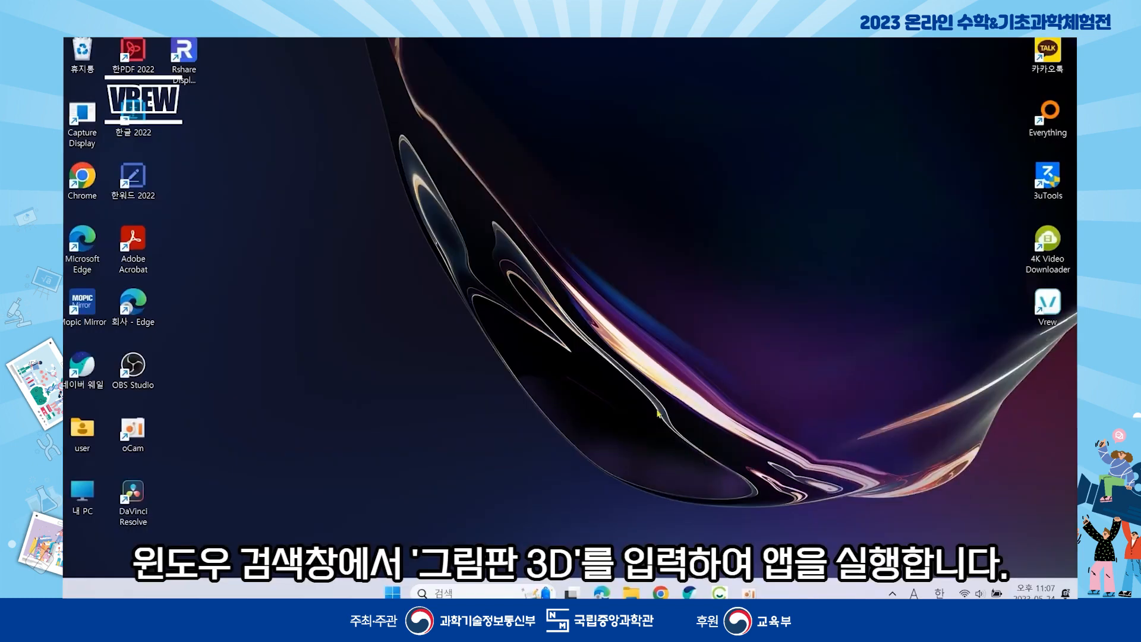
- Search Windows for '그림판 3D' and launch Paint 3D from the best match
left_click(470, 593)
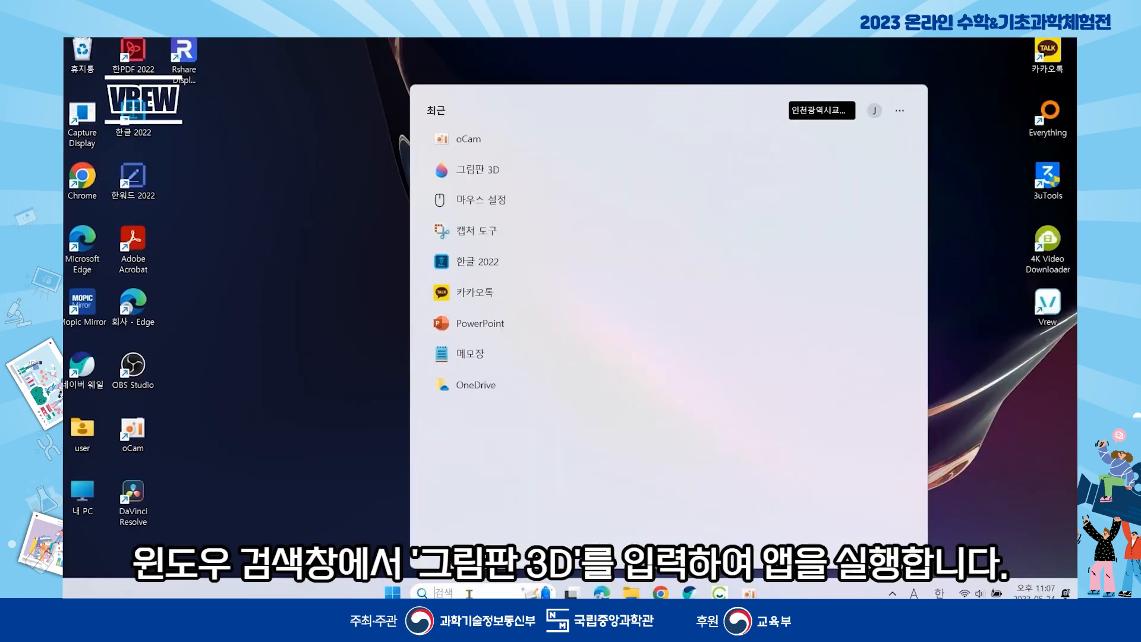
type("rm")
key("BackSpace")
key("BackSpace")
key("Hangul")
type("그림판")
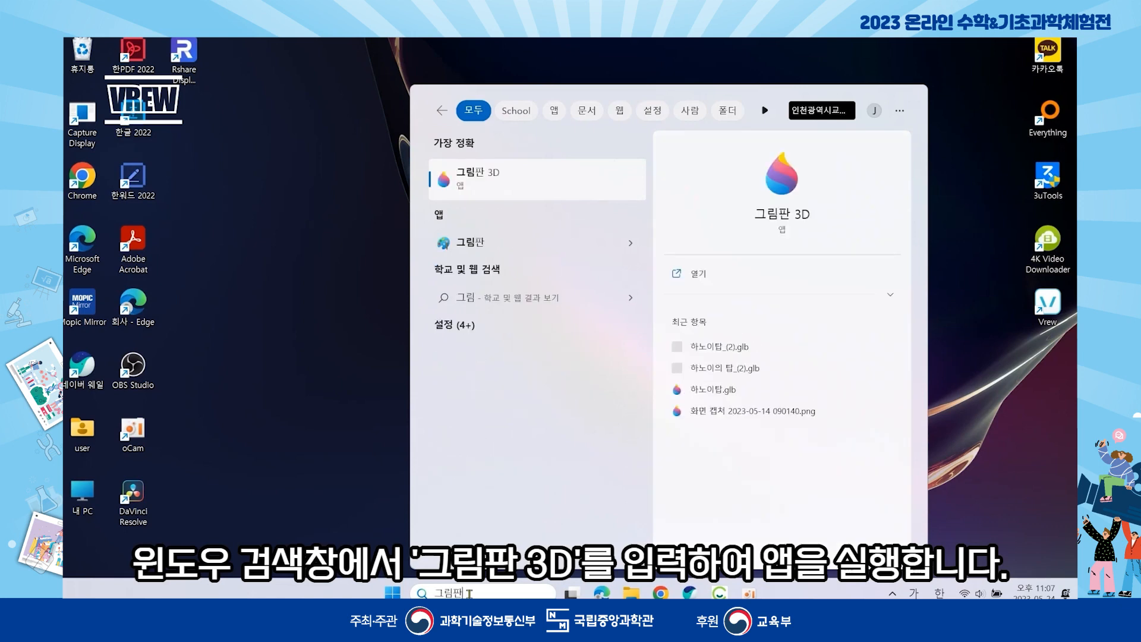
key("Hangul")
type("3D")
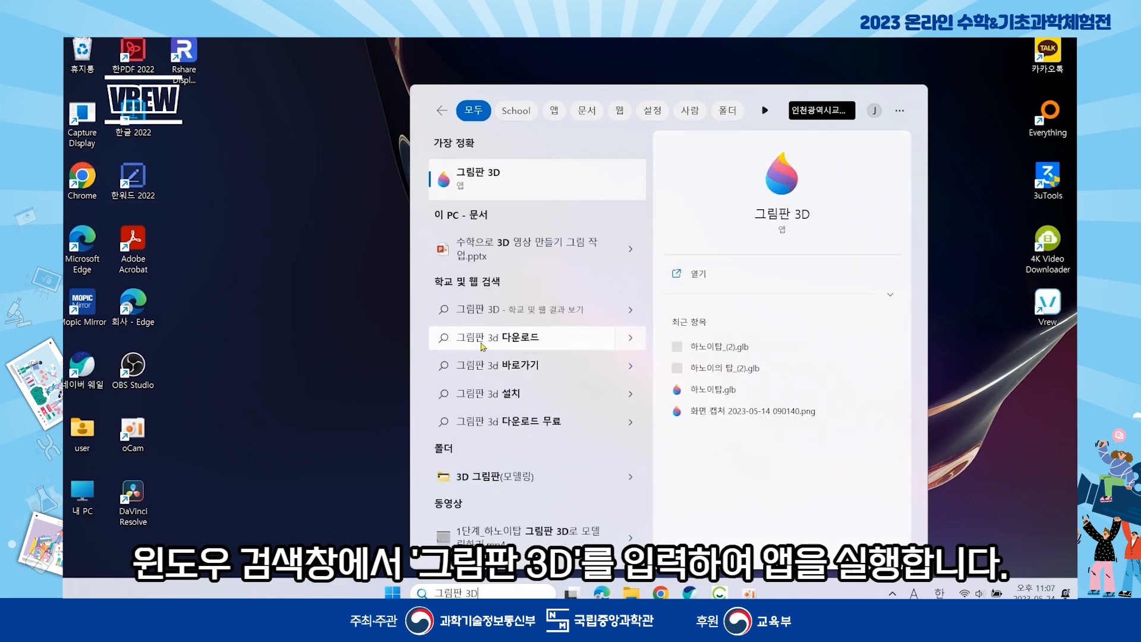
left_click(484, 181)
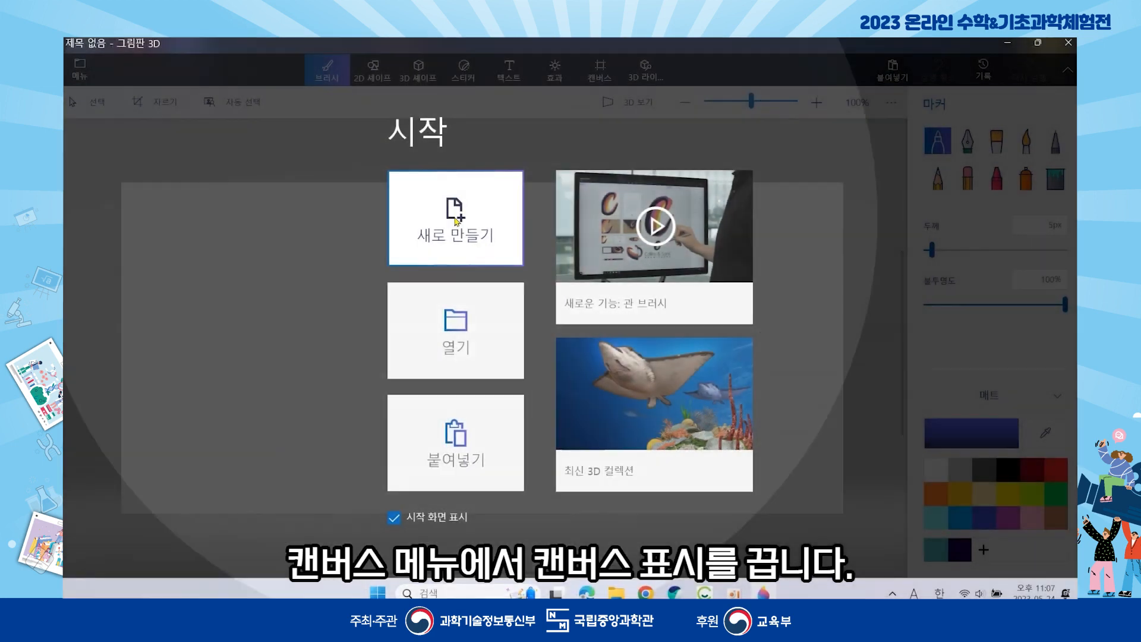
- Create a new blank project and turn the canvas display (캔버스 표시) off
left_click(456, 221)
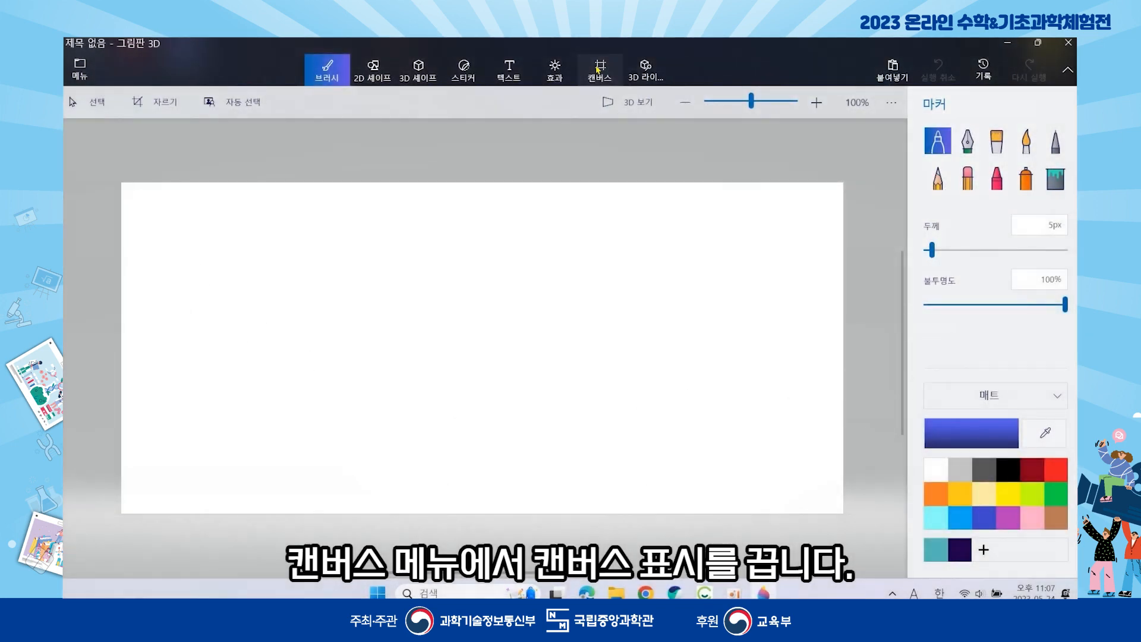
left_click(599, 69)
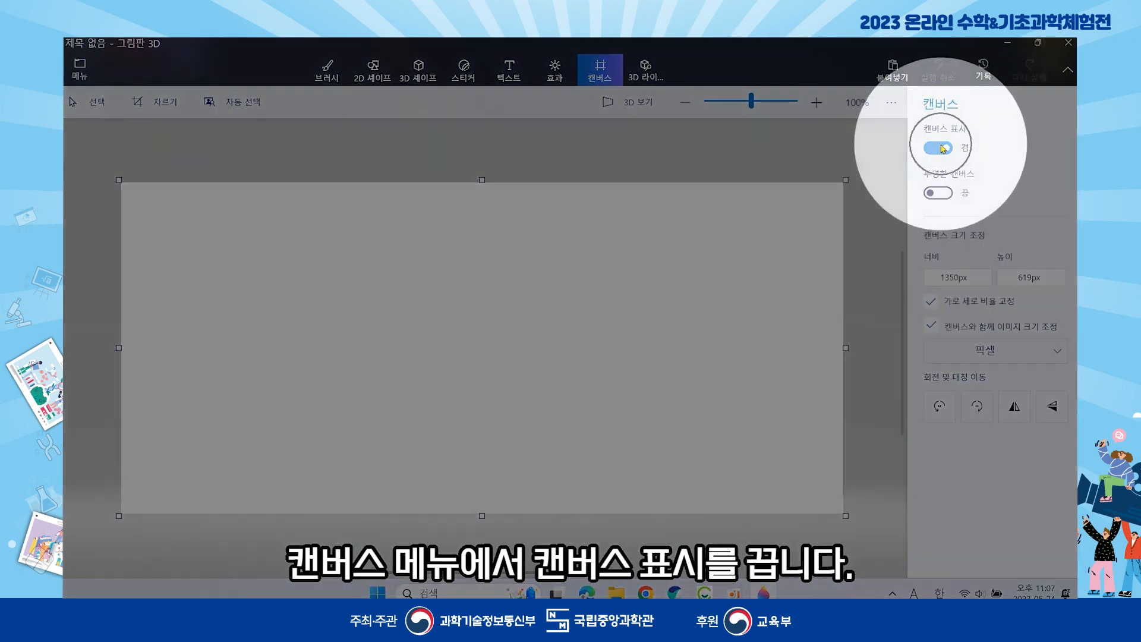
left_click(941, 148)
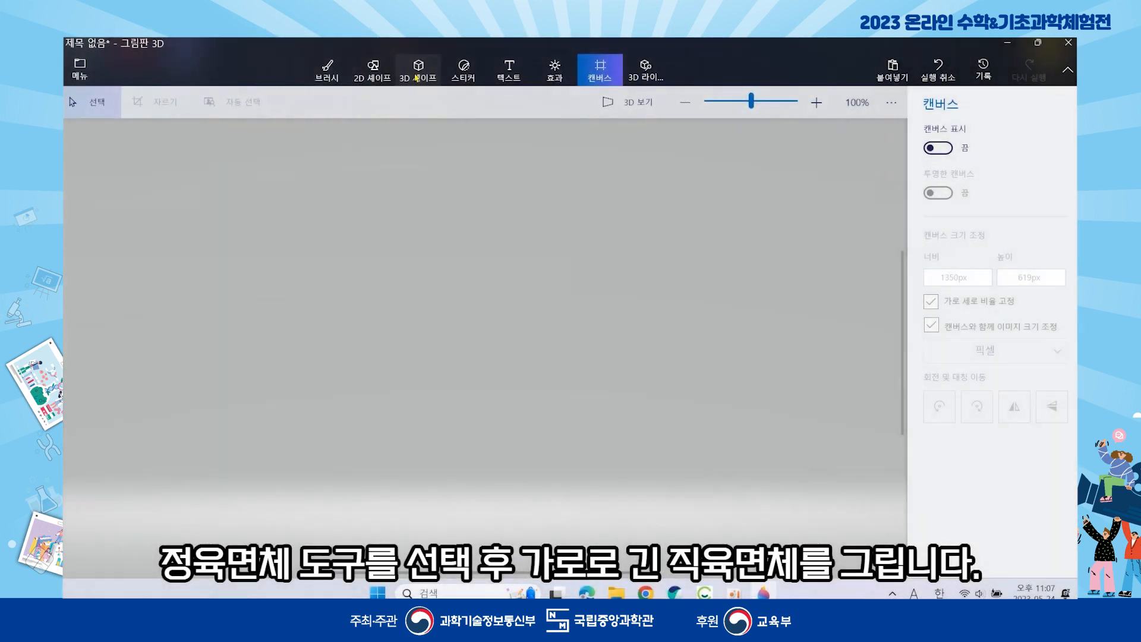
- Draw a long, flat cube shape across the bottom of the workspace as the base
left_click(417, 76)
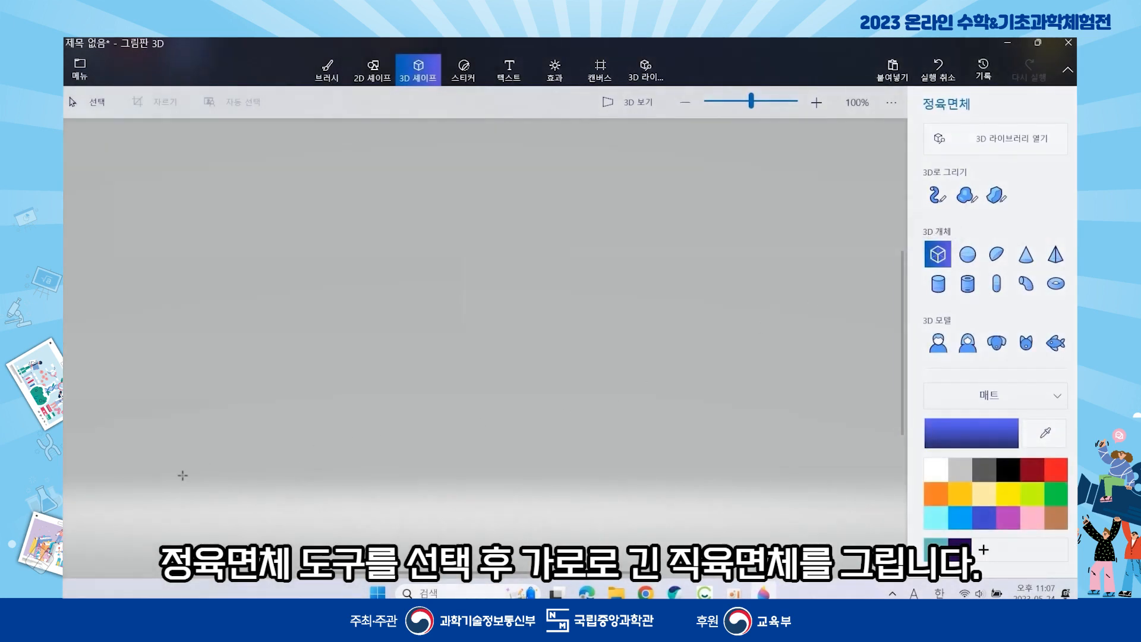
left_click_drag(183, 475, 825, 489)
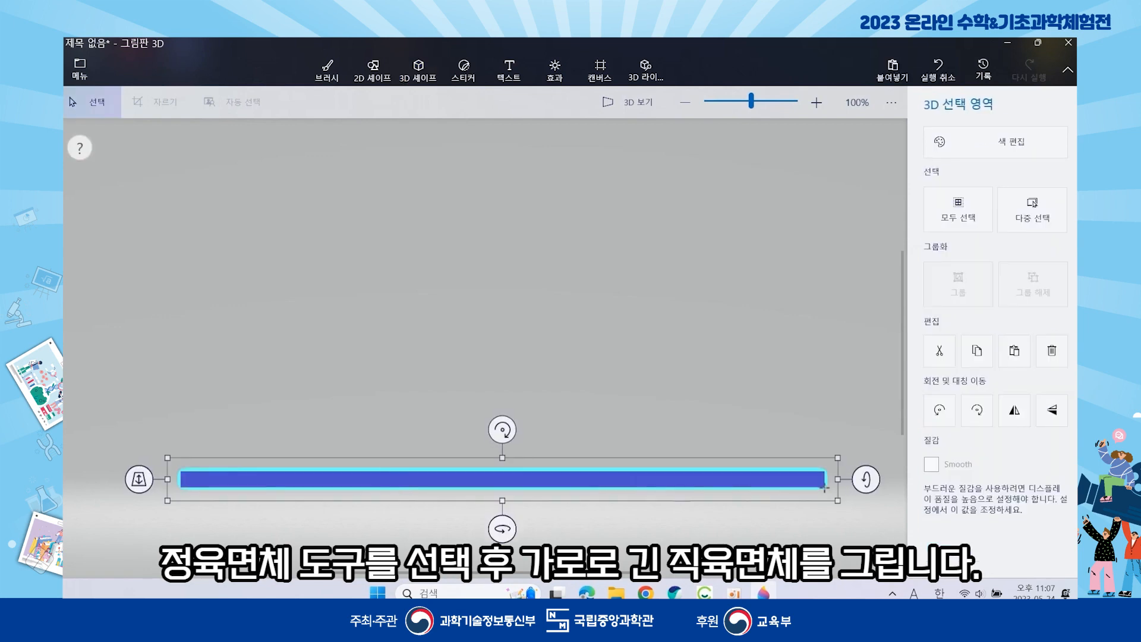
left_click(425, 74)
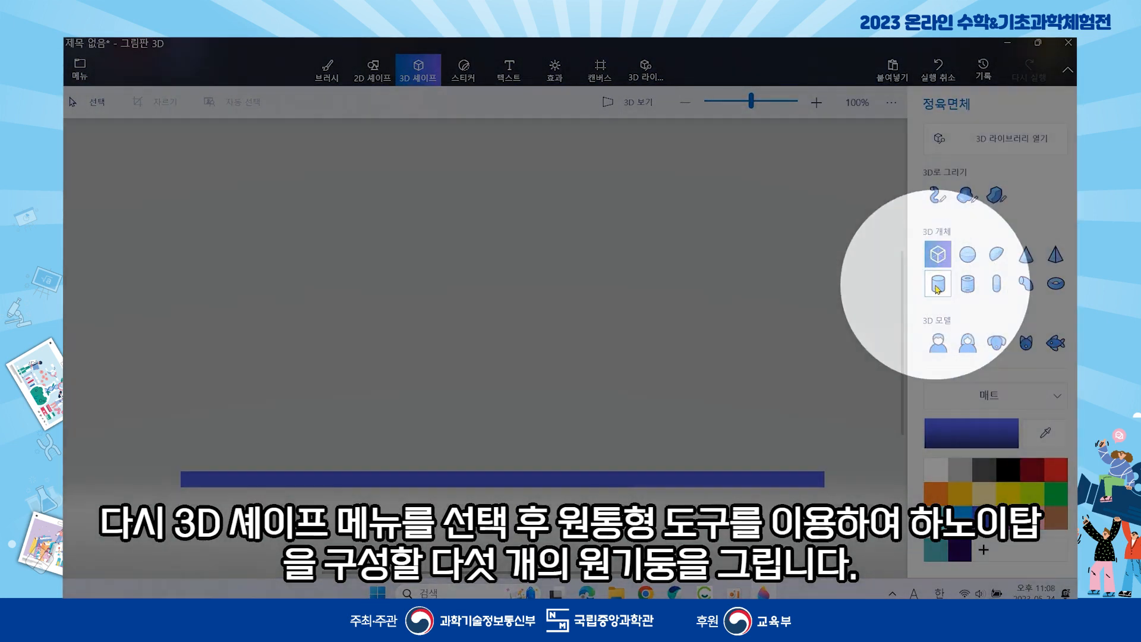
- Draw five flat cylinders stacked above the base, each narrower than the one below
left_click(937, 284)
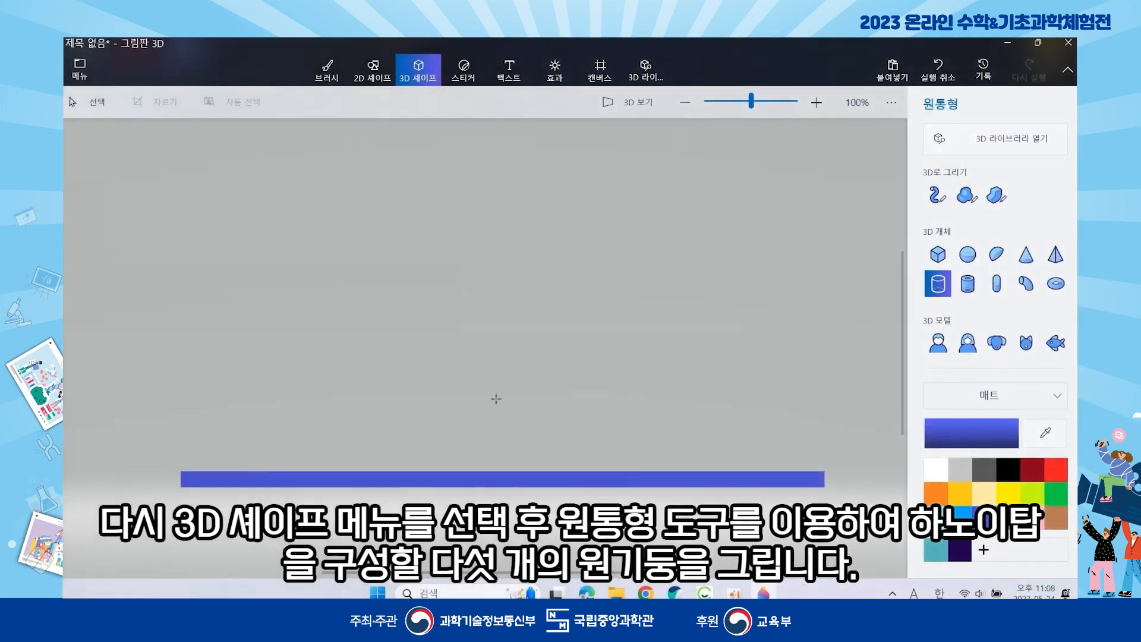
left_click_drag(210, 440, 385, 458)
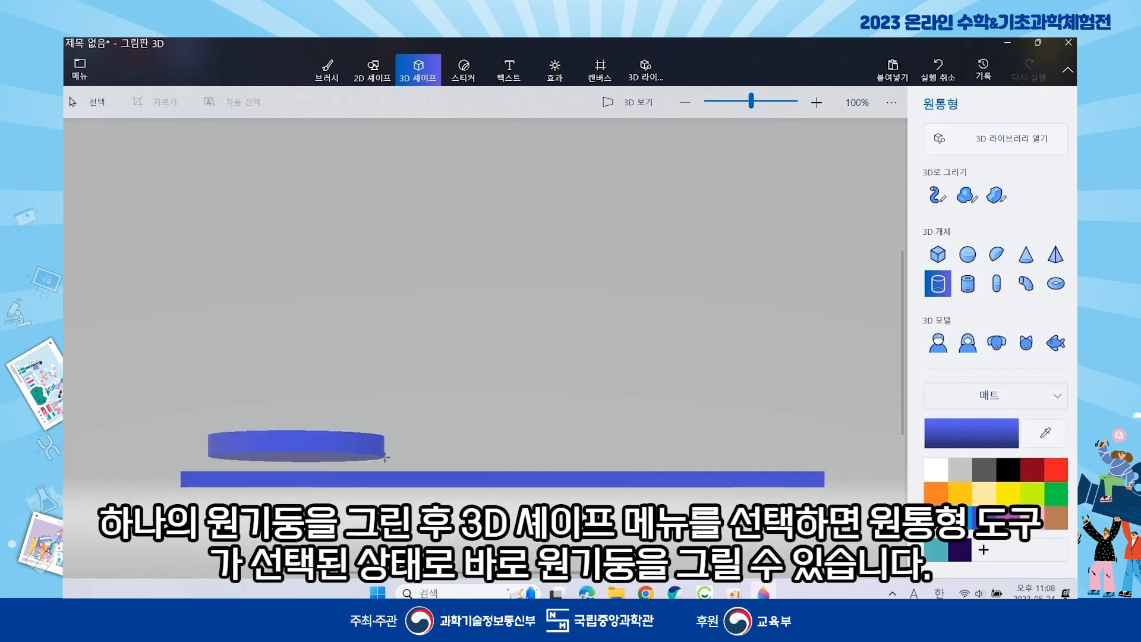
left_click(419, 70)
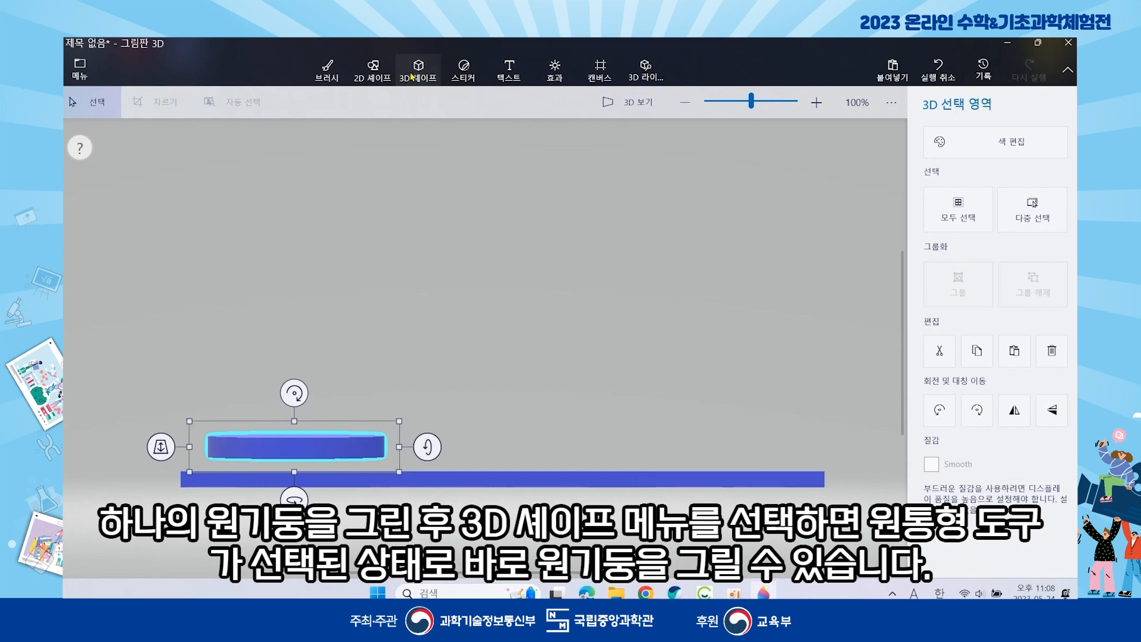
left_click_drag(213, 402, 343, 424)
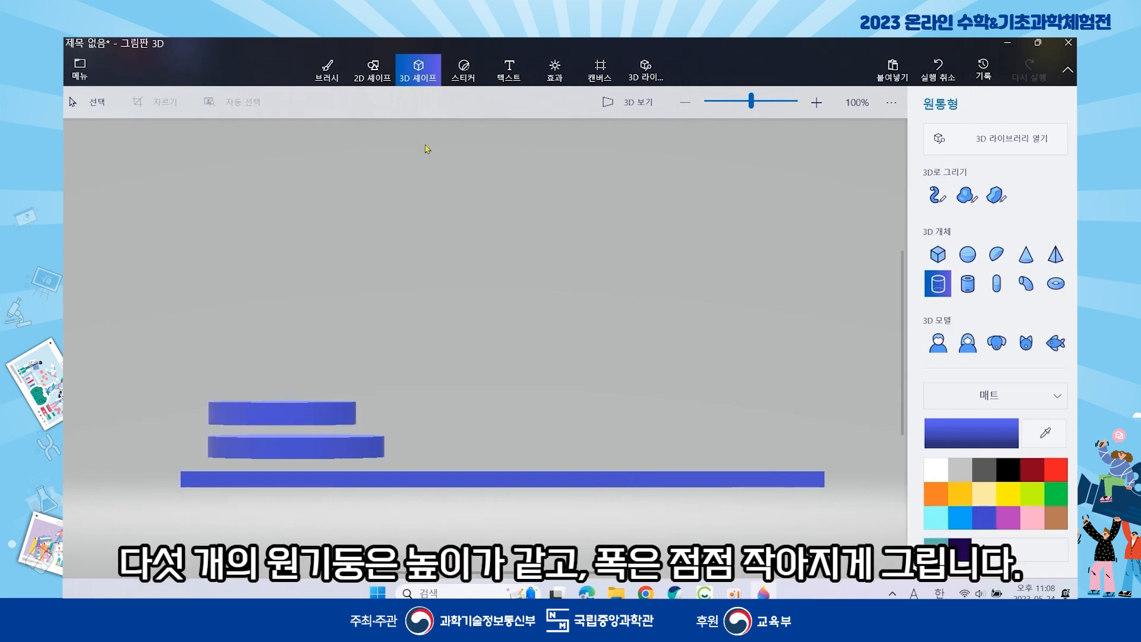
left_click(424, 75)
left_click_drag(207, 372, 312, 394)
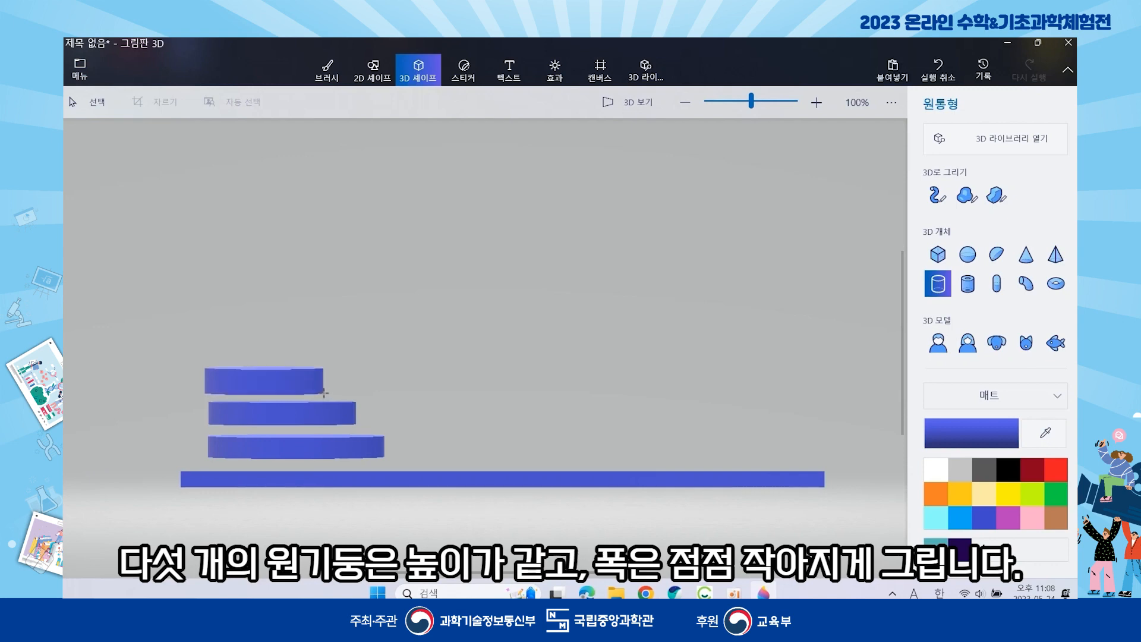
left_click(414, 80)
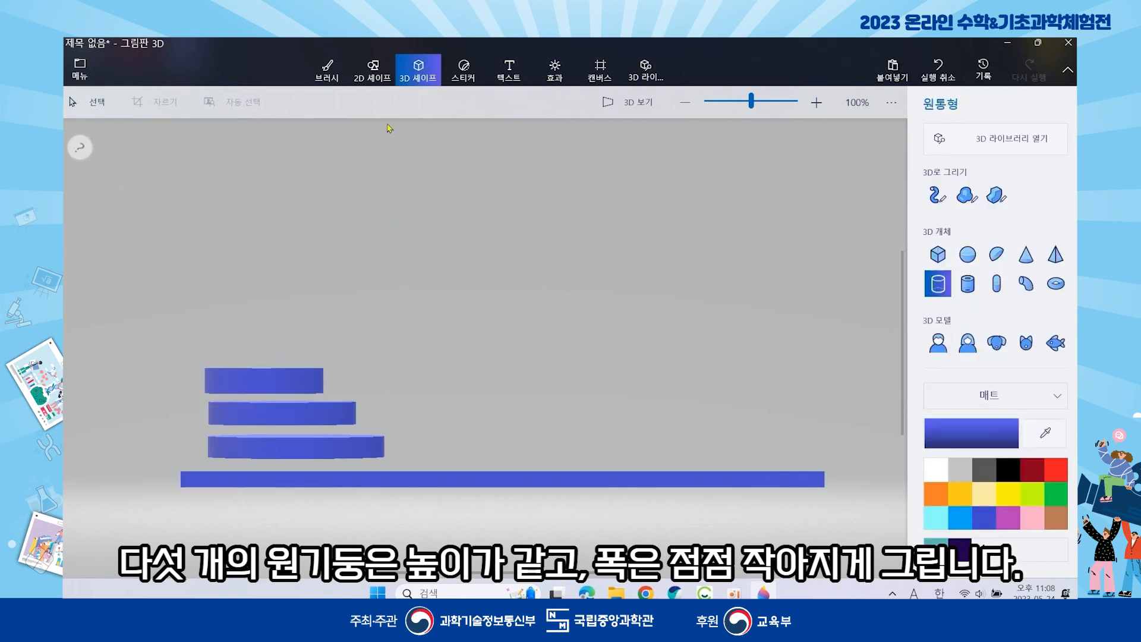
left_click_drag(206, 333, 294, 359)
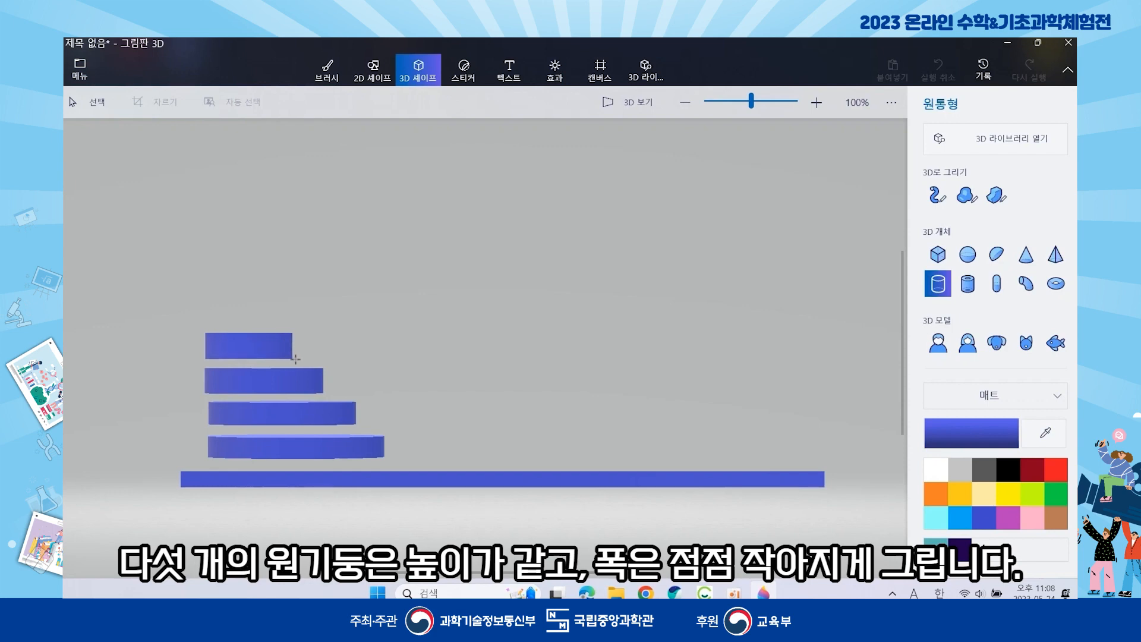
left_click_drag(300, 359, 300, 359)
left_click(302, 233)
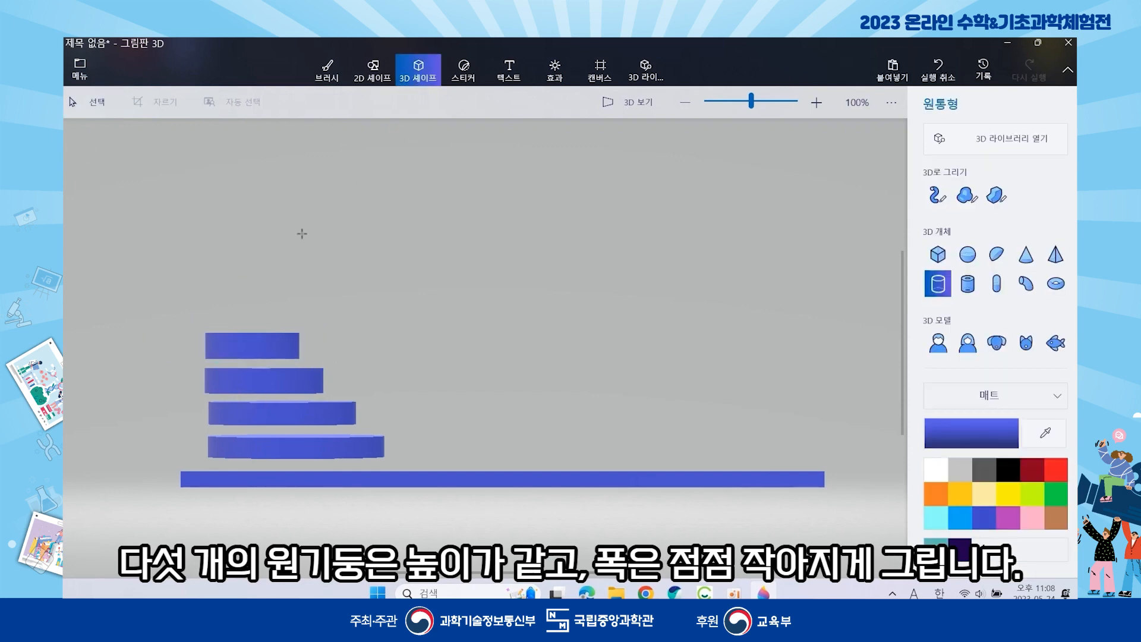
left_click_drag(205, 299, 276, 326)
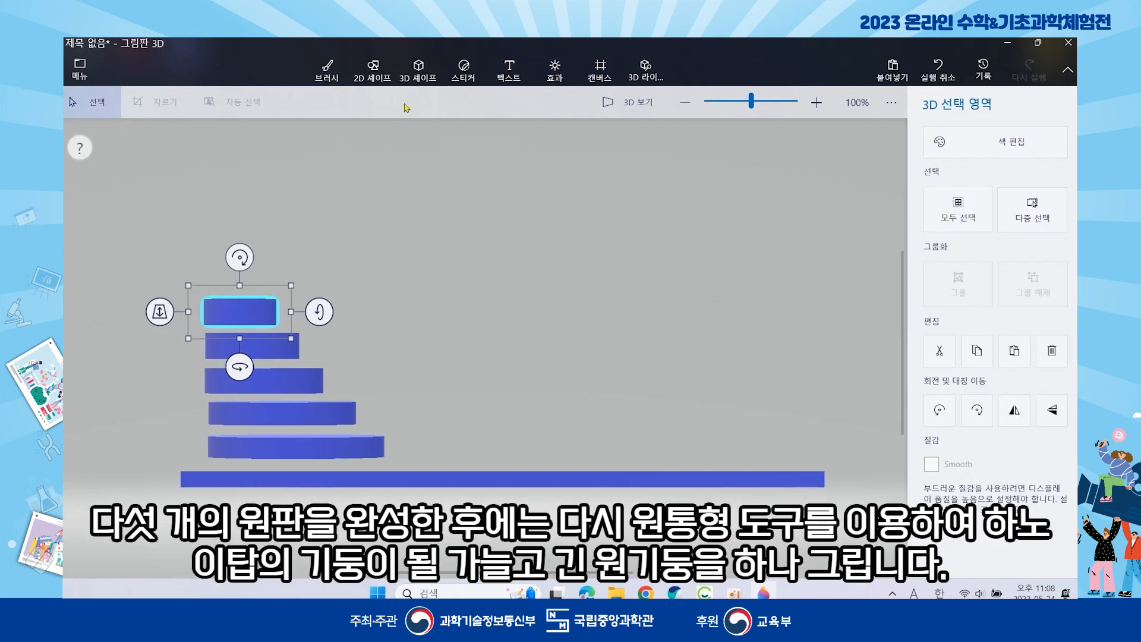
- Draw a tall, thin upright cylinder on the base as the first peg
left_click(418, 69)
mouse_move(435, 253)
left_mouse_down()
mouse_move(455, 361)
mouse_move(450, 441)
left_mouse_up()
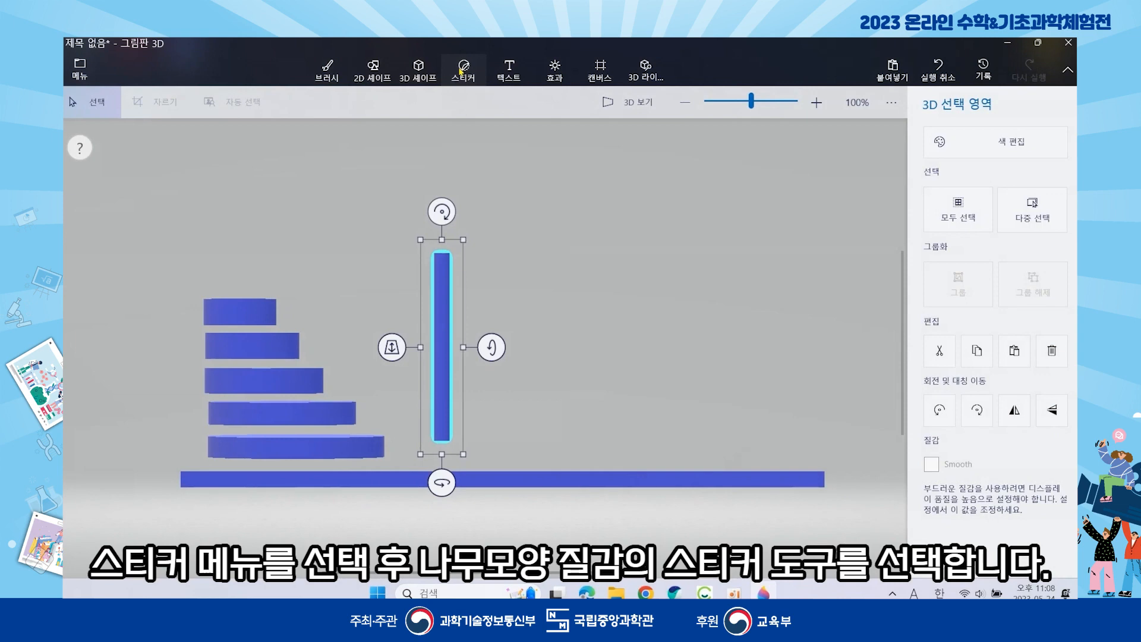
- Apply a wood-grain texture sticker to the front of the peg
left_click(462, 70)
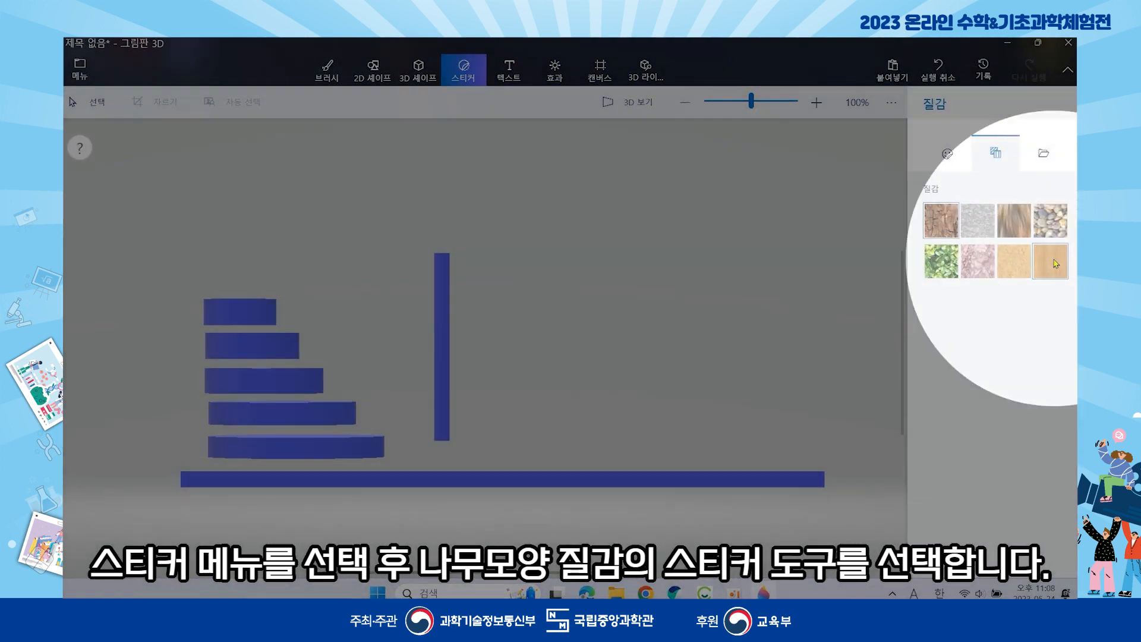
left_click(1056, 263)
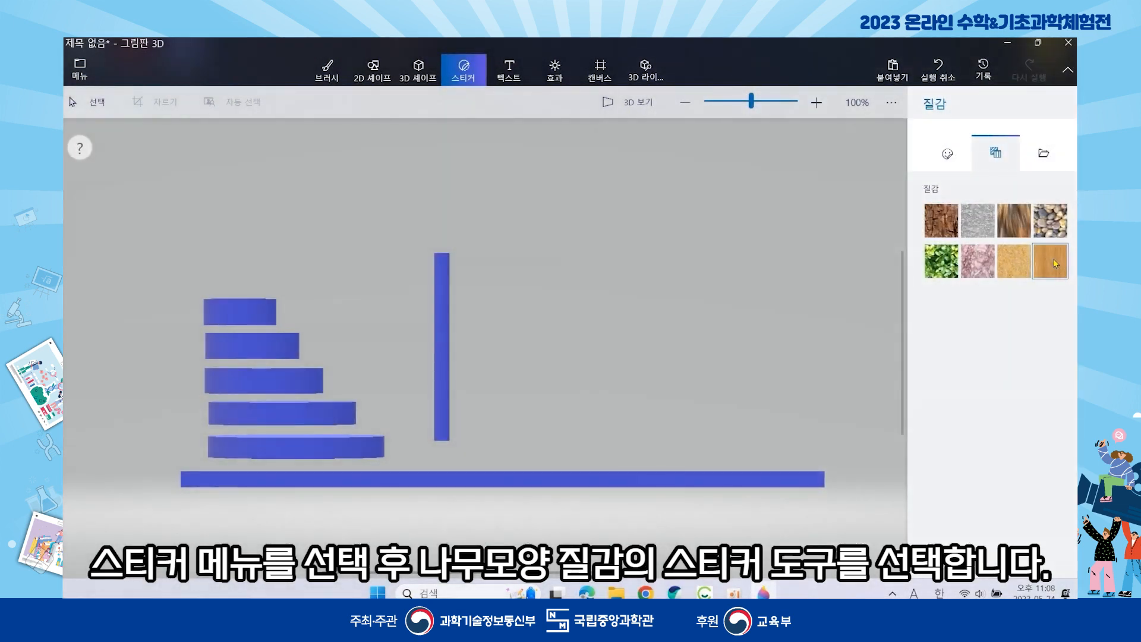
left_click_drag(773, 168, 559, 465)
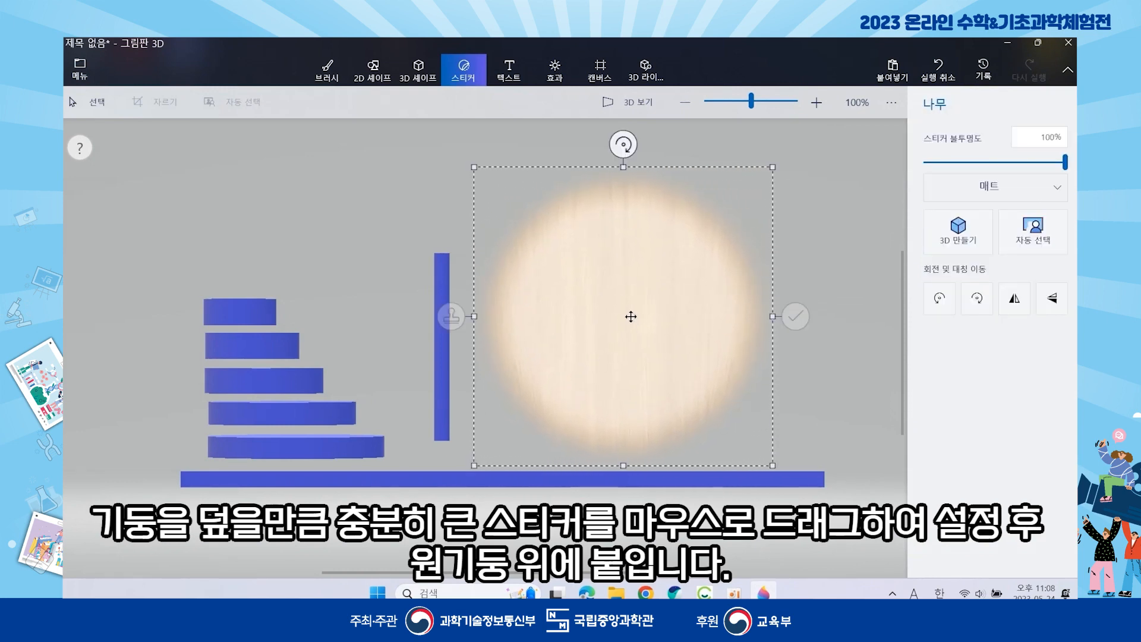
left_click_drag(622, 303, 440, 335)
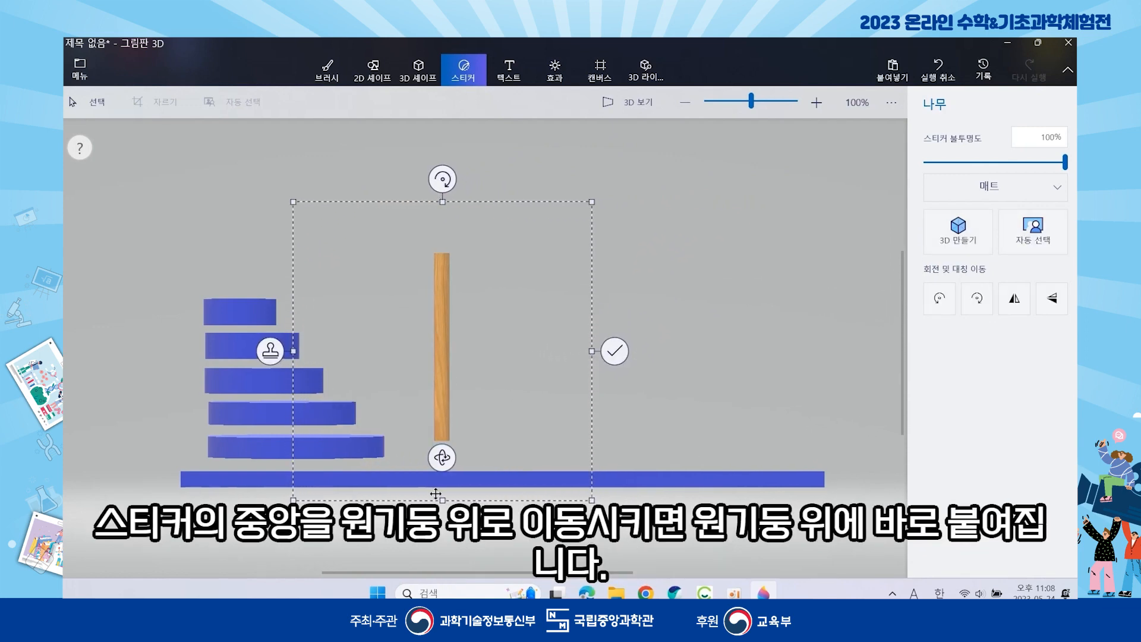
left_click(615, 355)
- Rotate the peg 180° and apply the same wood texture to its back
left_click(446, 410)
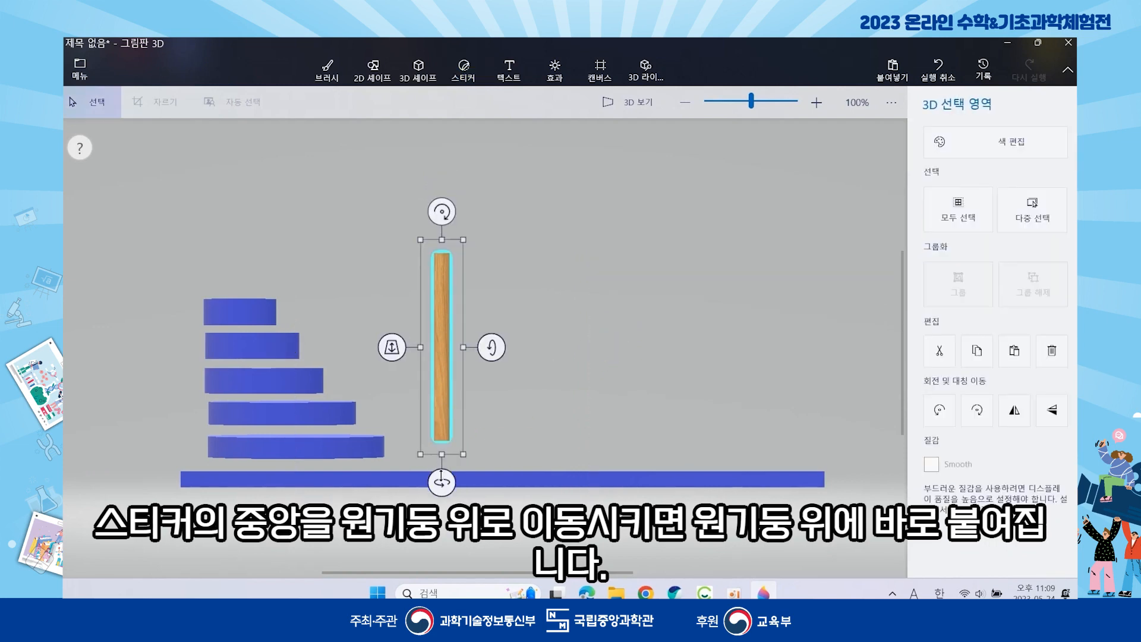
left_click_drag(460, 481, 457, 483)
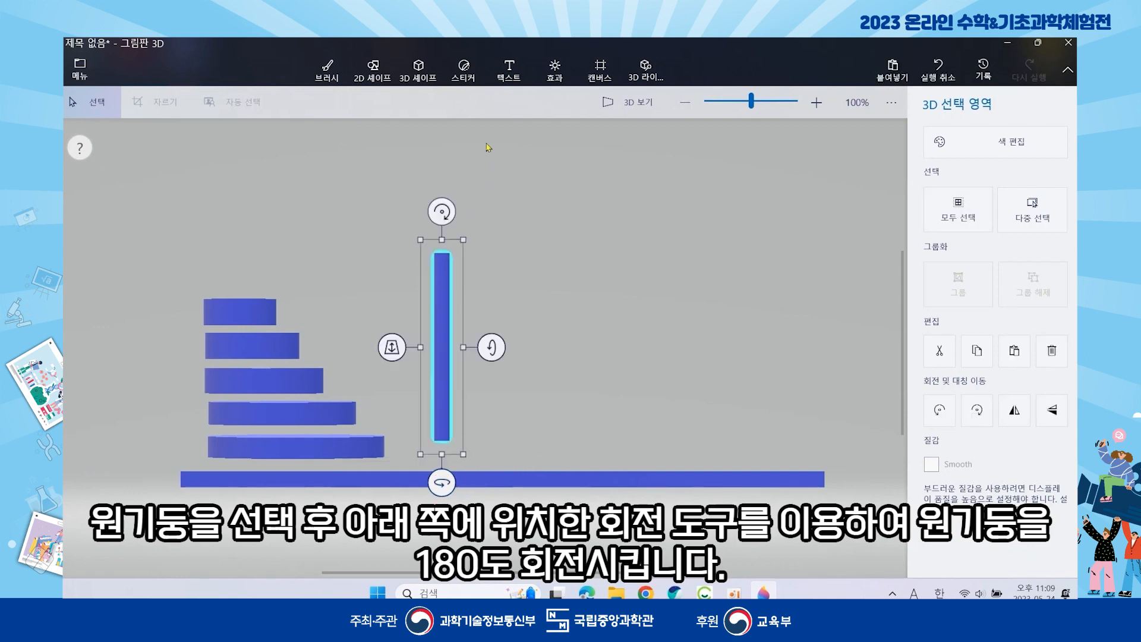
left_click(464, 68)
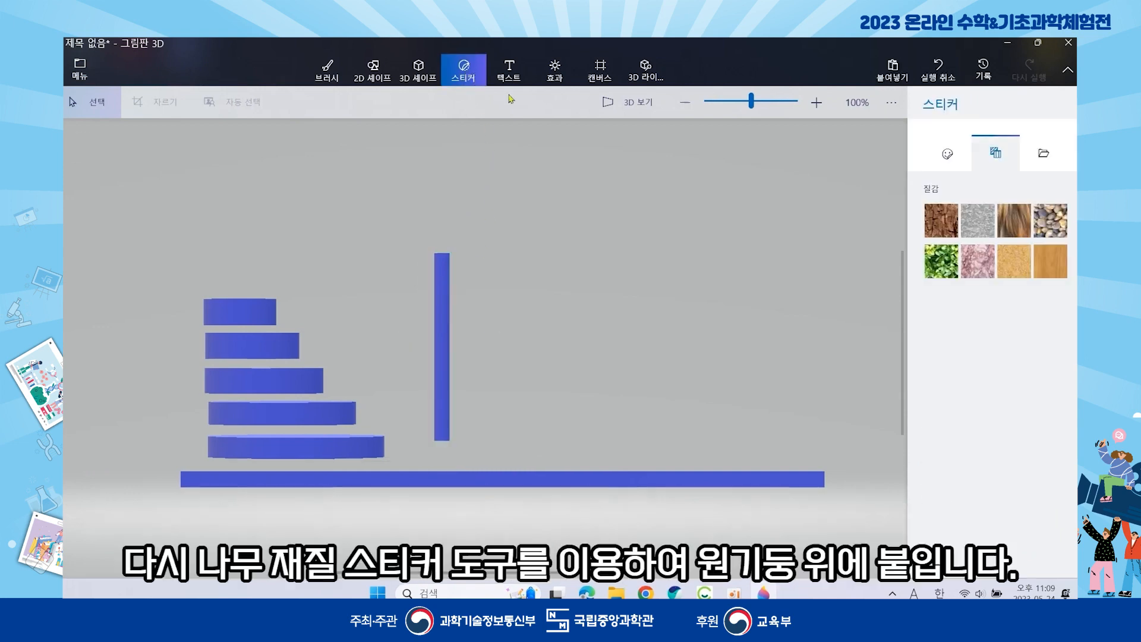
left_click(1050, 264)
left_click_drag(801, 164, 568, 456)
left_click_drag(657, 313, 442, 353)
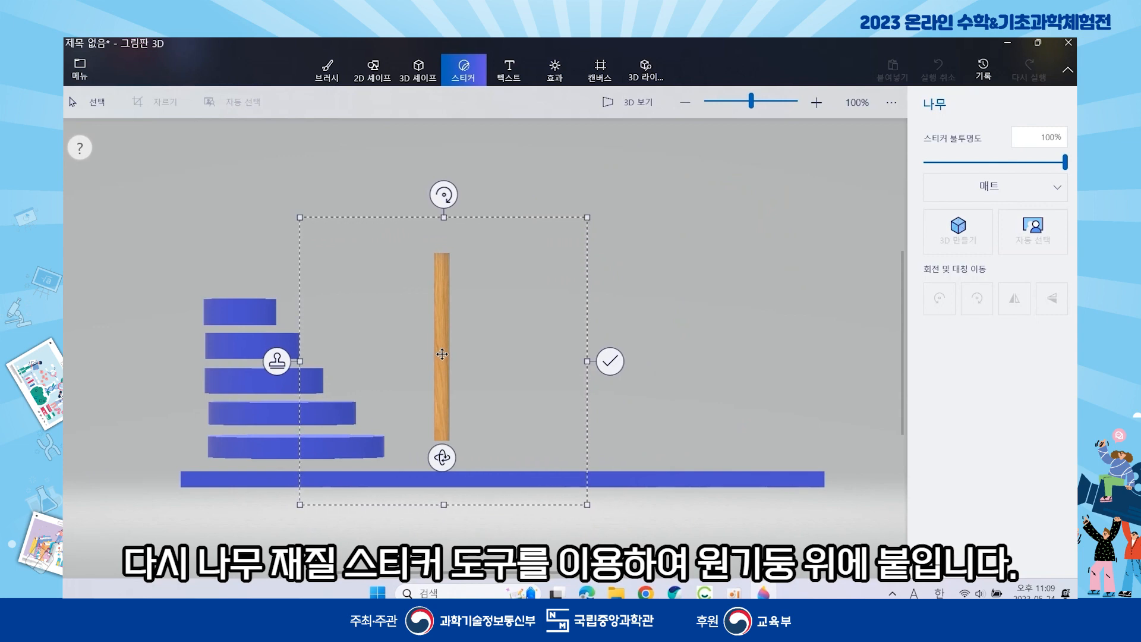
left_click(611, 365)
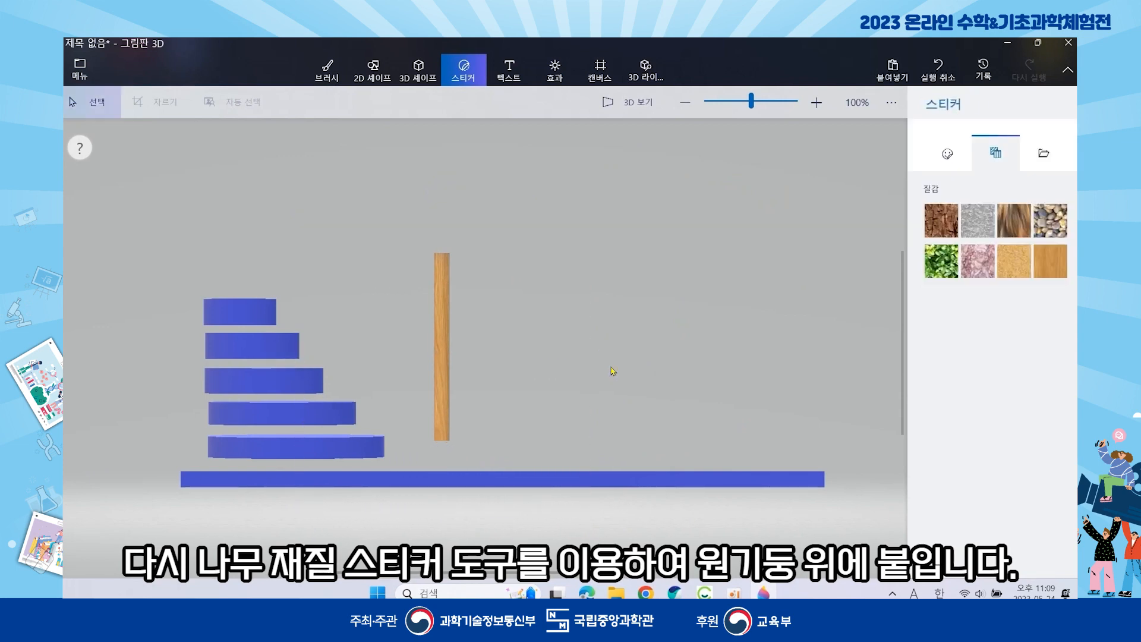
left_click(448, 352)
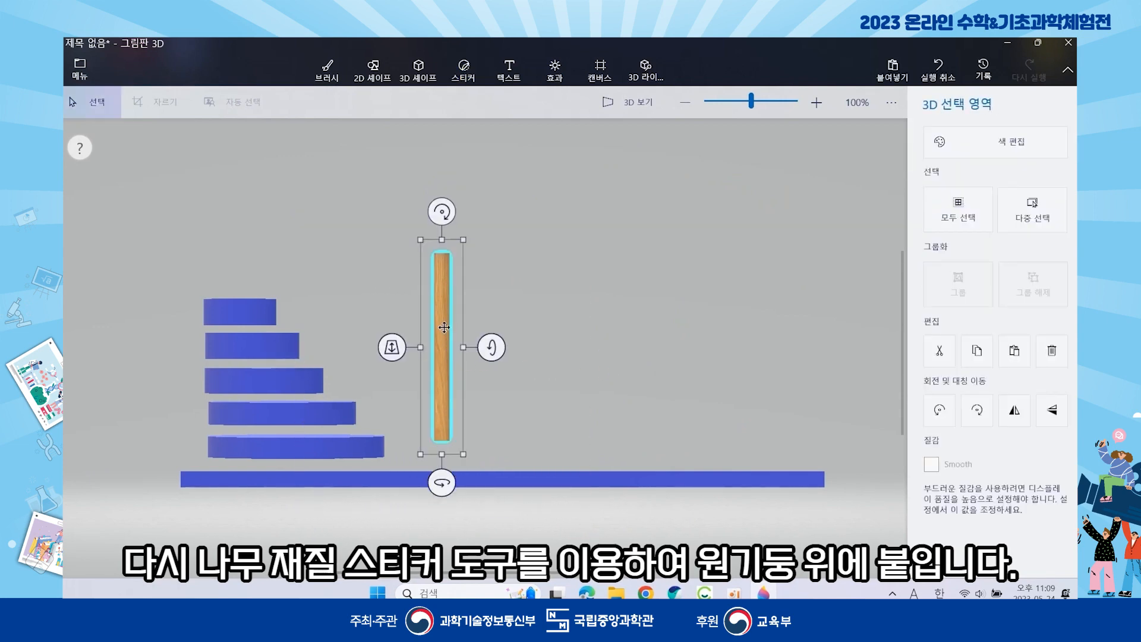
- Copy the wooden peg and turn it around its upright axis
right_click(444, 327)
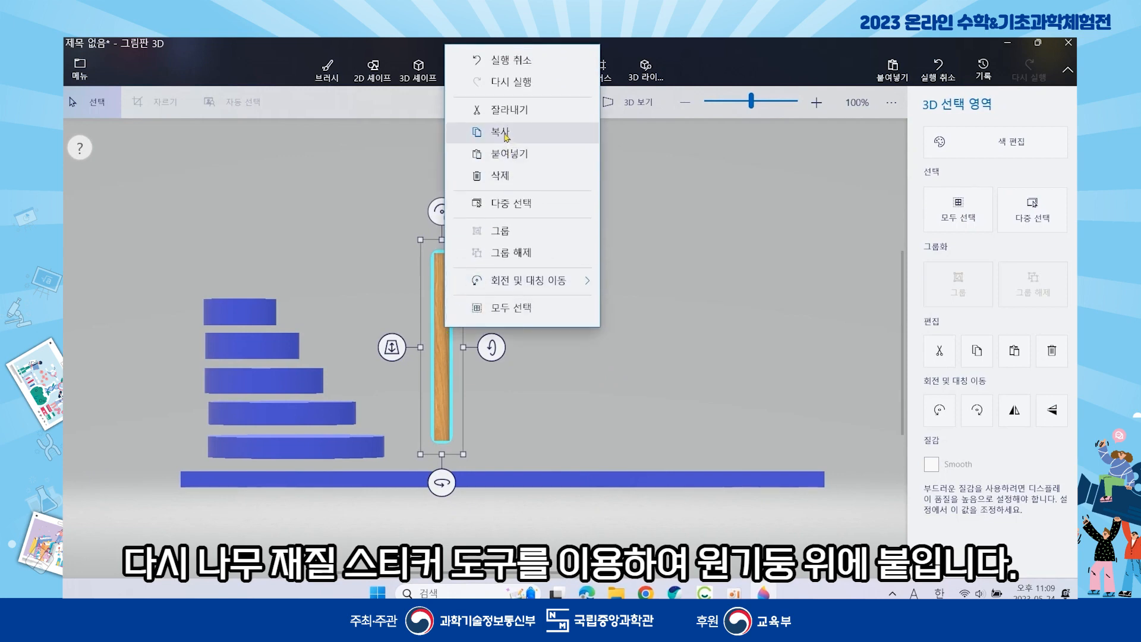
left_click(544, 403)
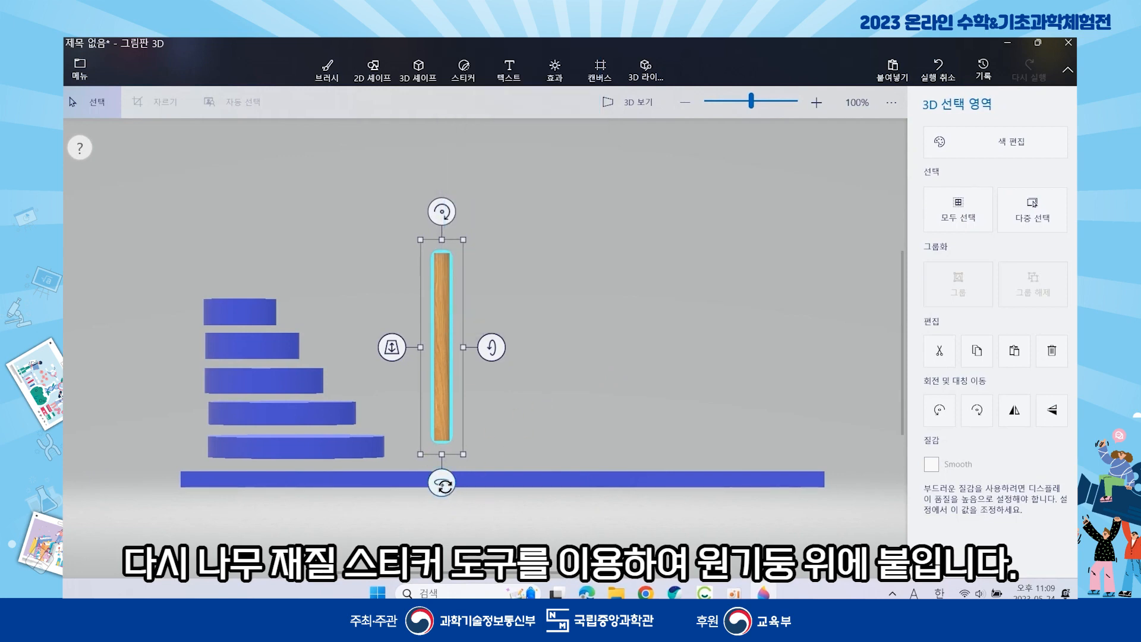
left_click(561, 352)
left_click(445, 310)
mouse_move(443, 482)
left_mouse_down()
mouse_move(485, 485)
mouse_move(438, 491)
left_mouse_up()
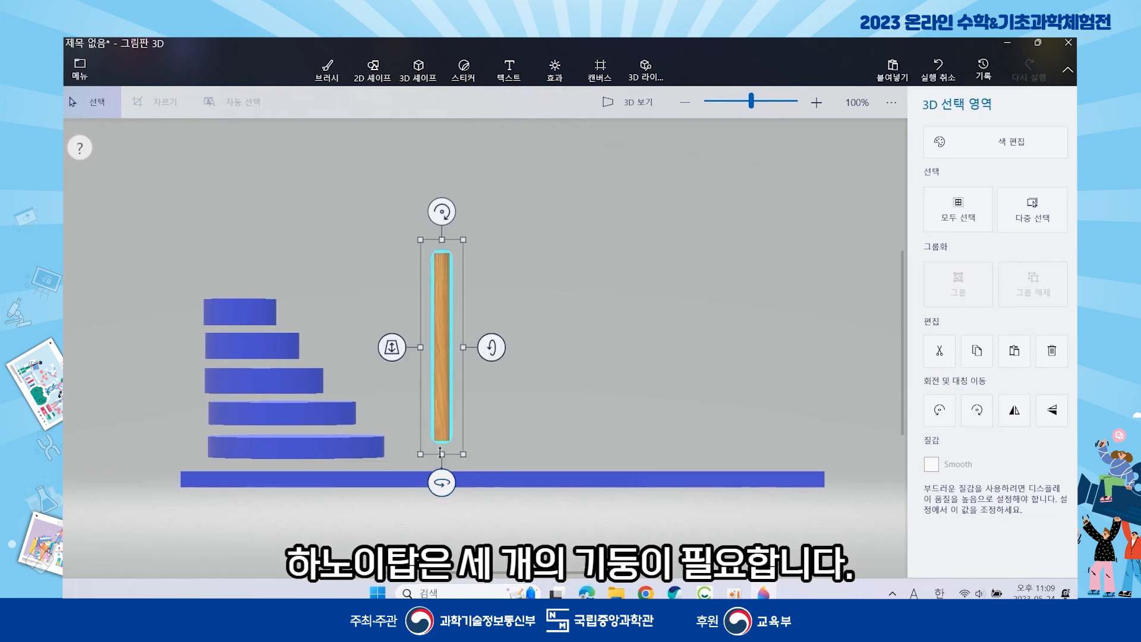
- Paste two copies of the peg and slide them right to space three pegs along the base
right_click(444, 309)
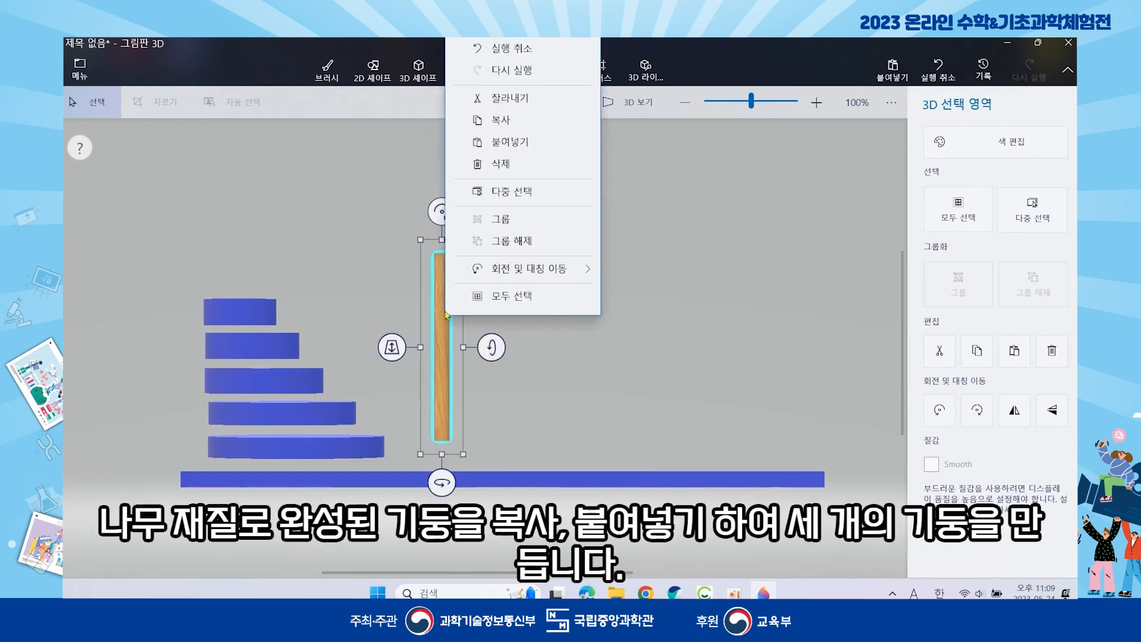
left_click(510, 119)
right_click(528, 234)
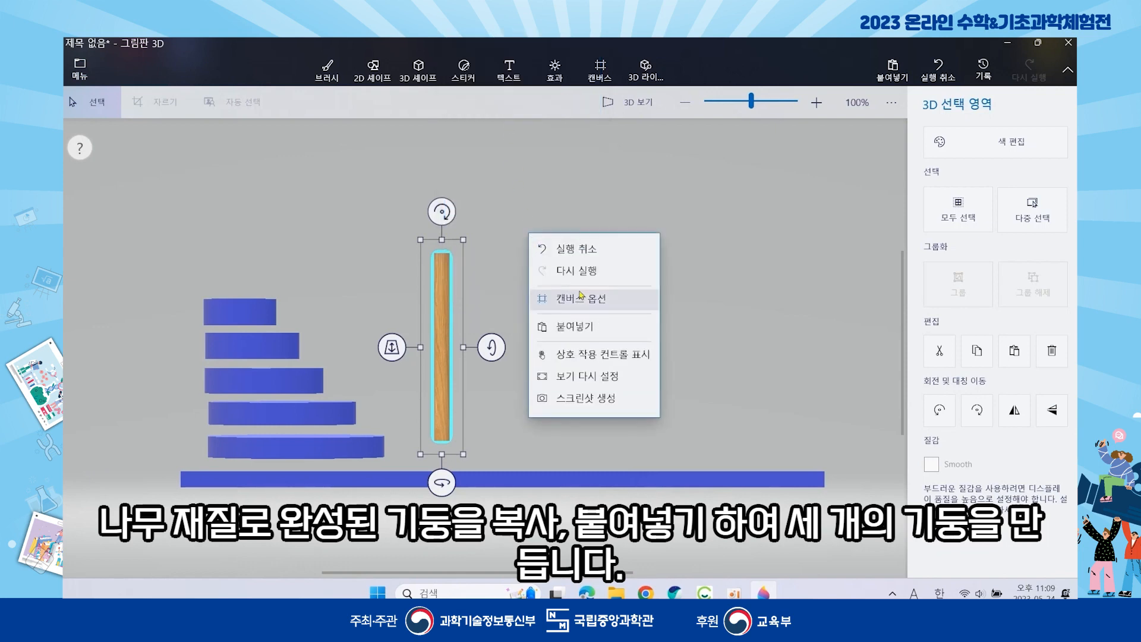
left_click(586, 328)
right_click(574, 278)
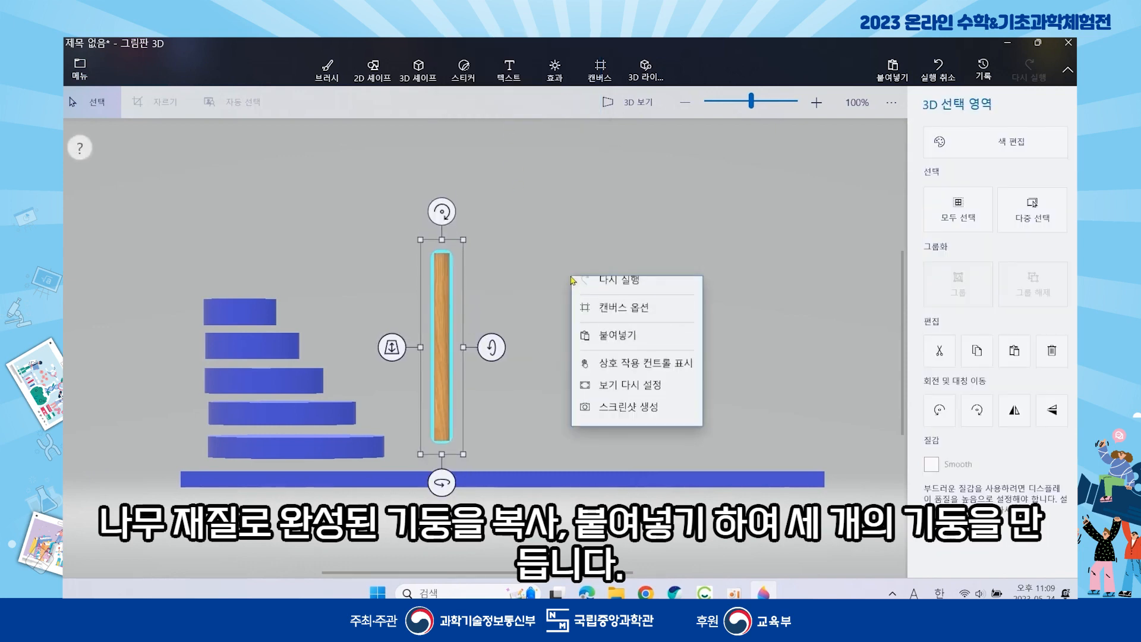
left_click(602, 370)
left_click_drag(445, 341, 711, 345)
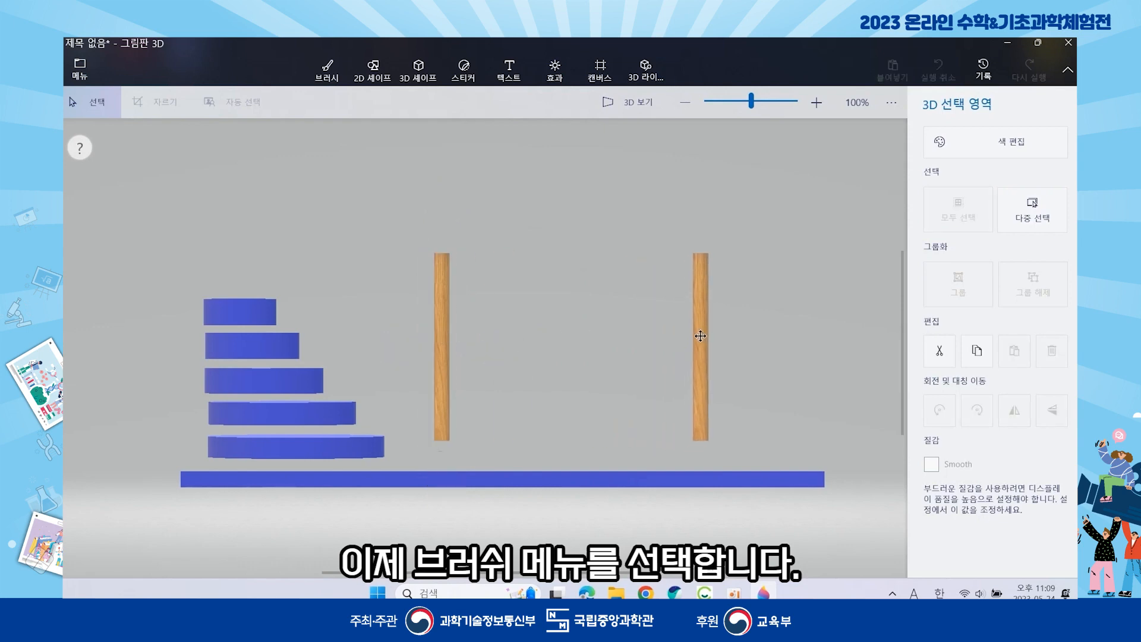
left_click(450, 345)
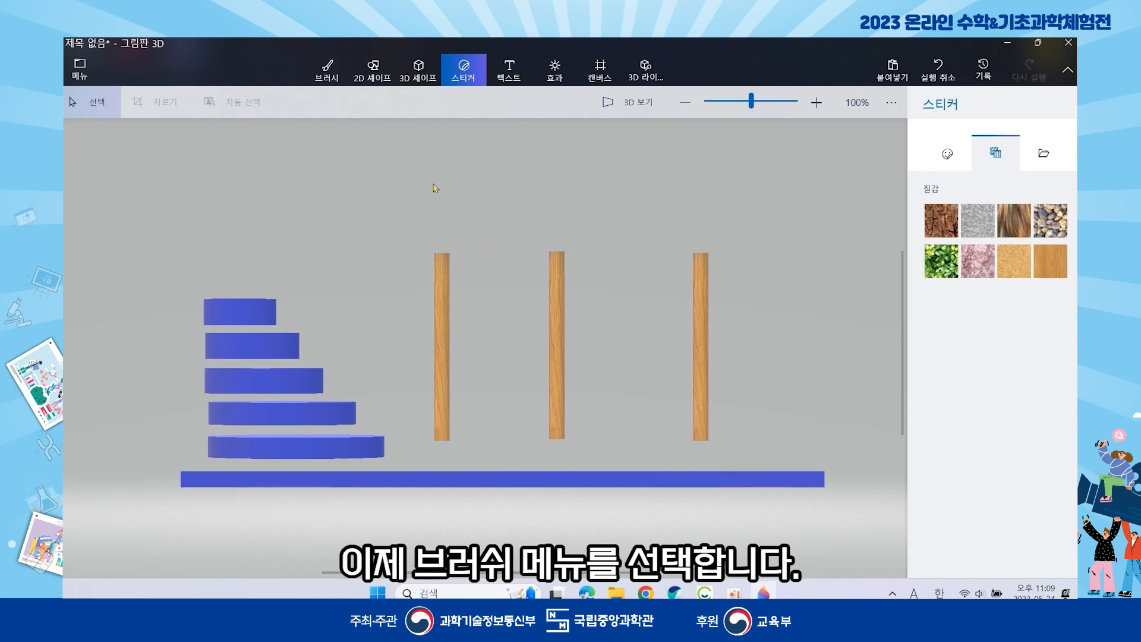
left_click(333, 71)
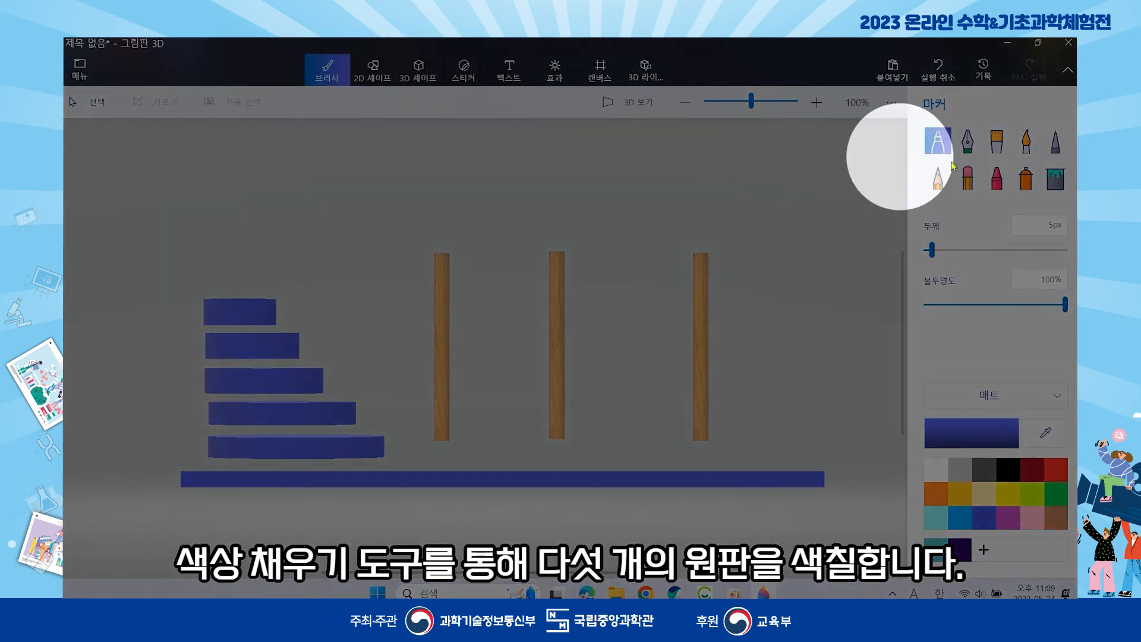
- Fill the disks bottom to top with sky blue, green, yellow, orange and red
left_click(1056, 179)
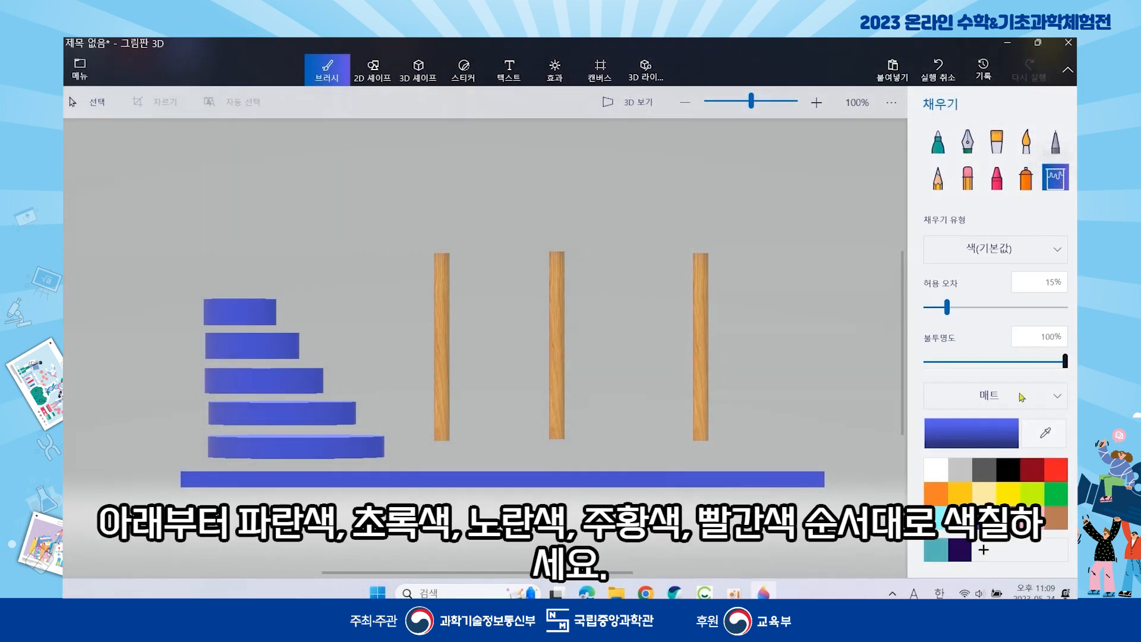
left_click(960, 515)
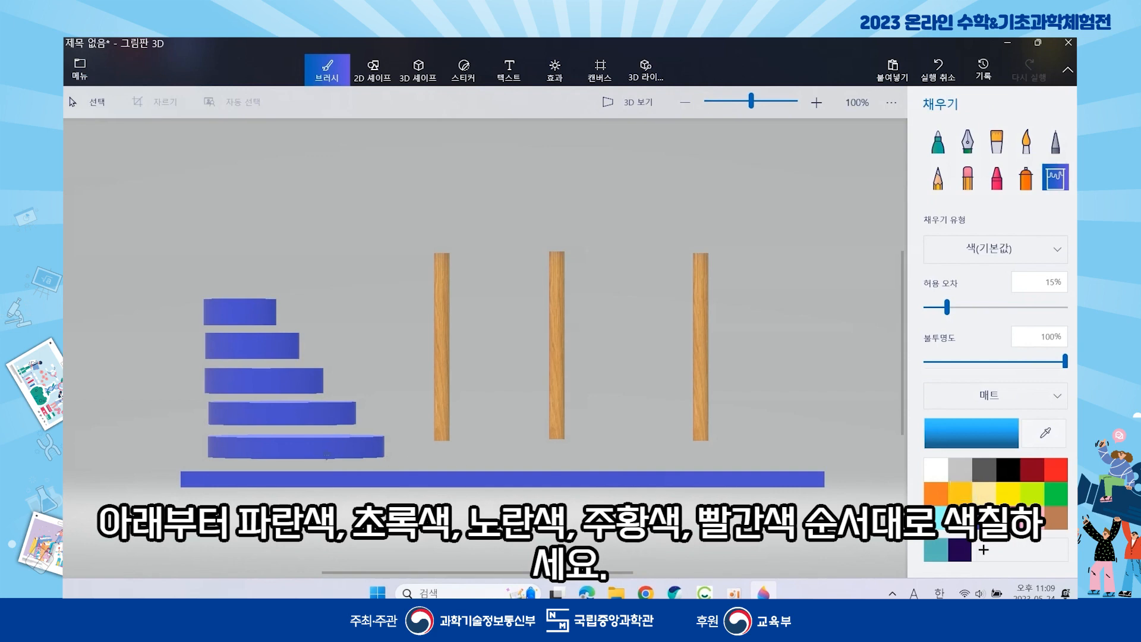
left_click(298, 451)
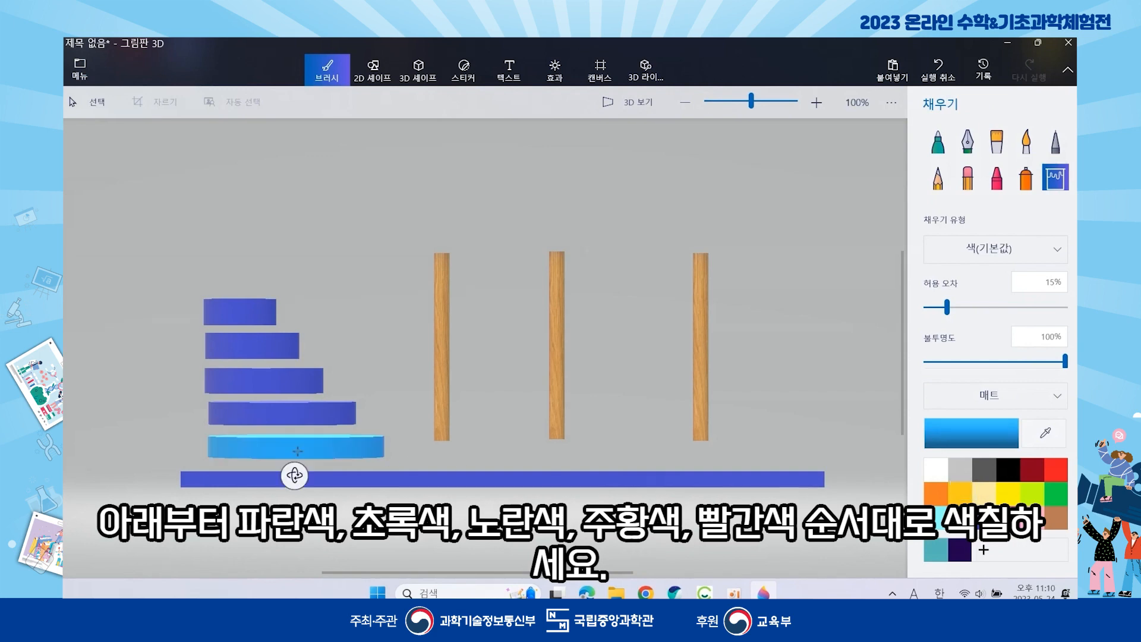
left_click(1056, 491)
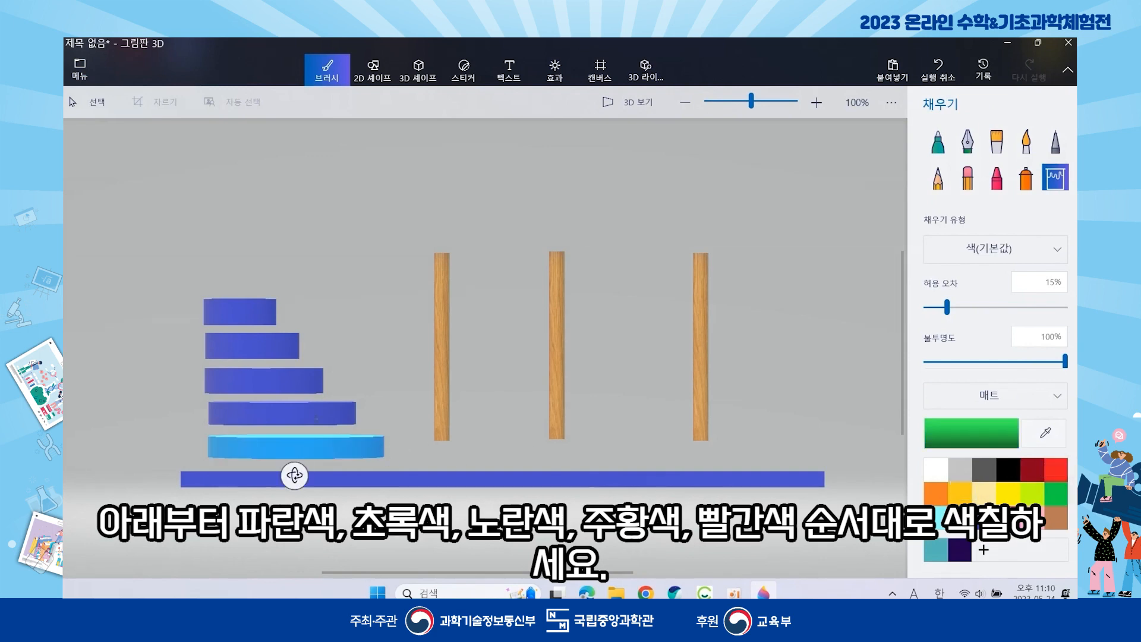
left_click(300, 413)
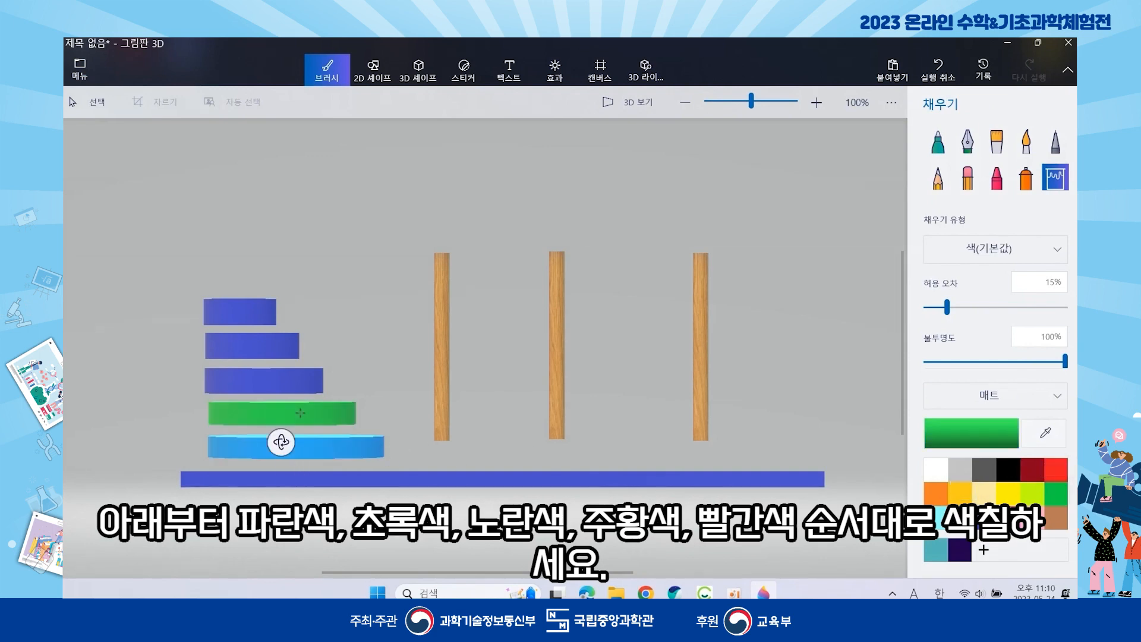
left_click(1006, 491)
left_click(285, 387)
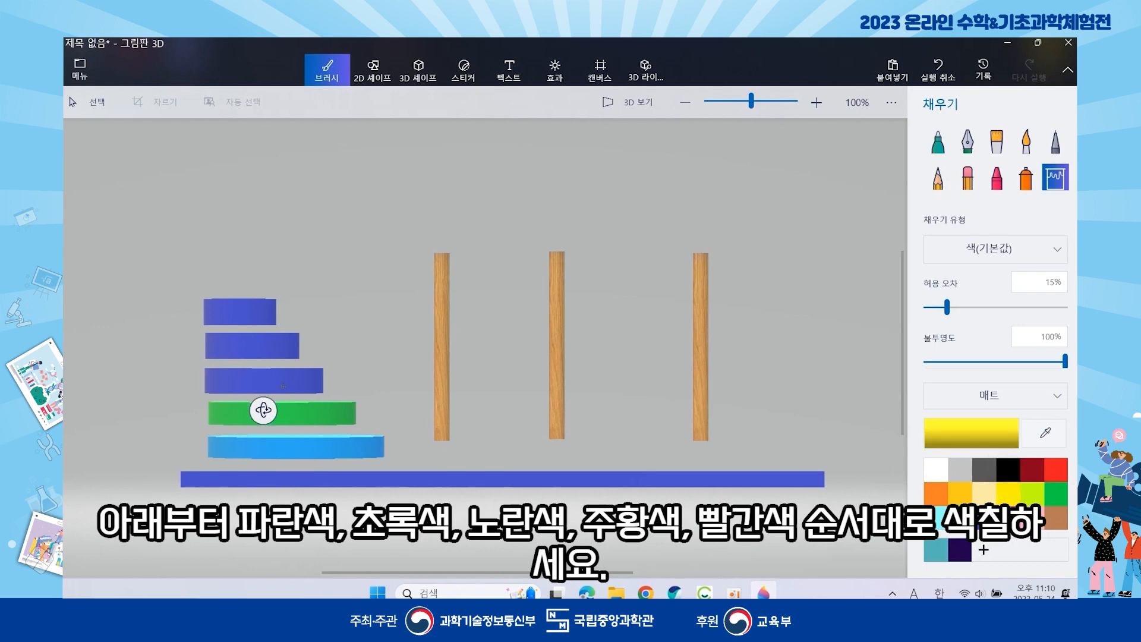
left_click(940, 496)
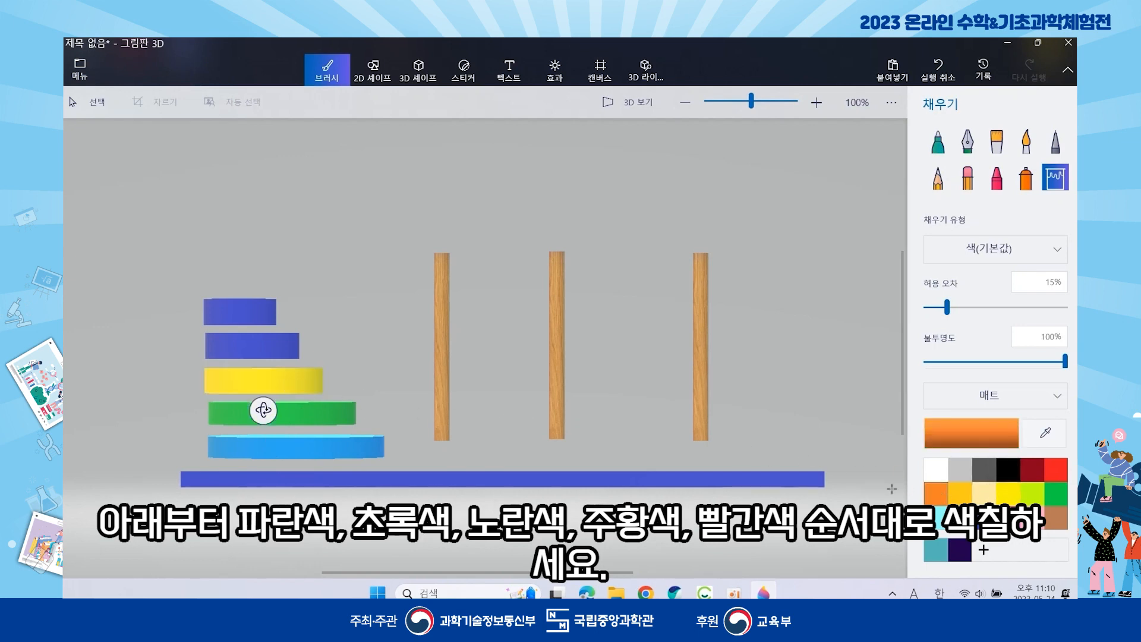
left_click(263, 345)
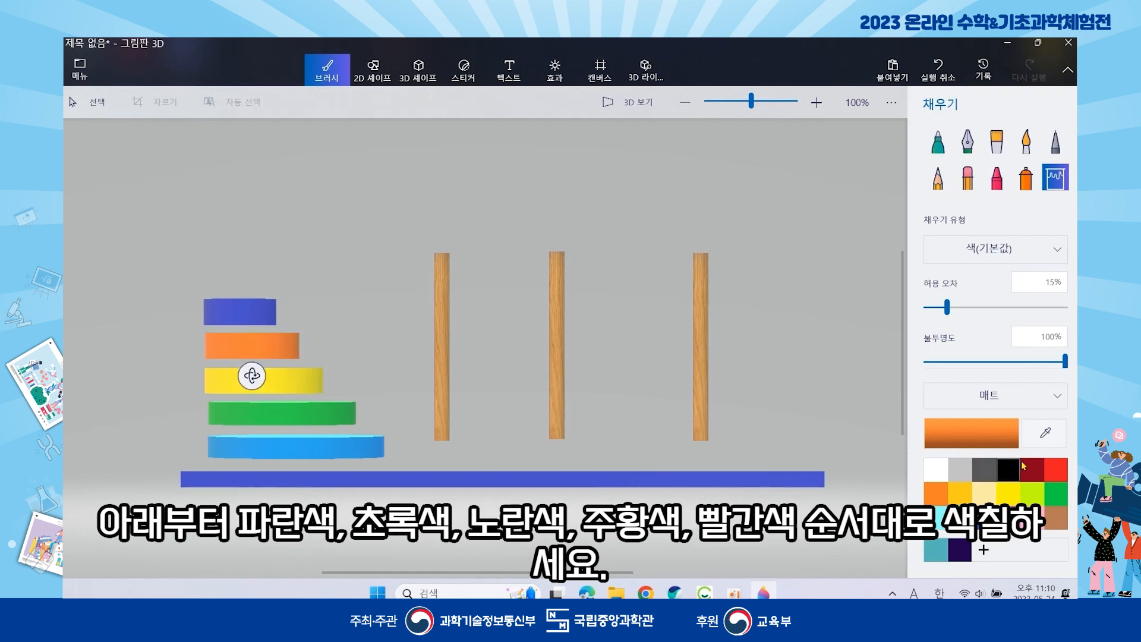
left_click(1064, 468)
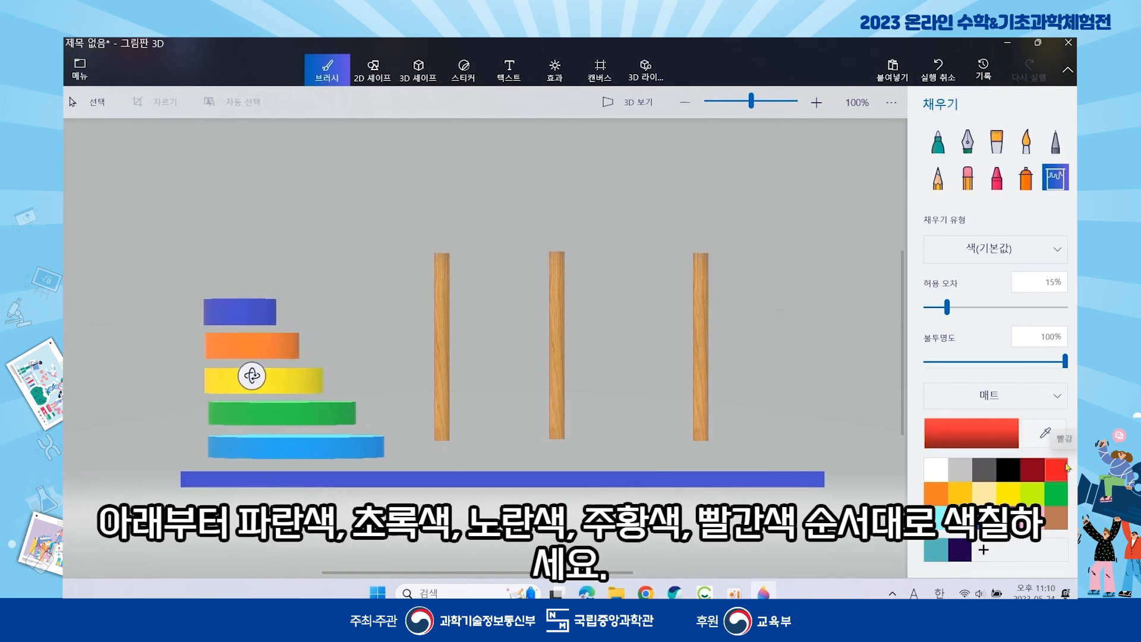
left_click(246, 313)
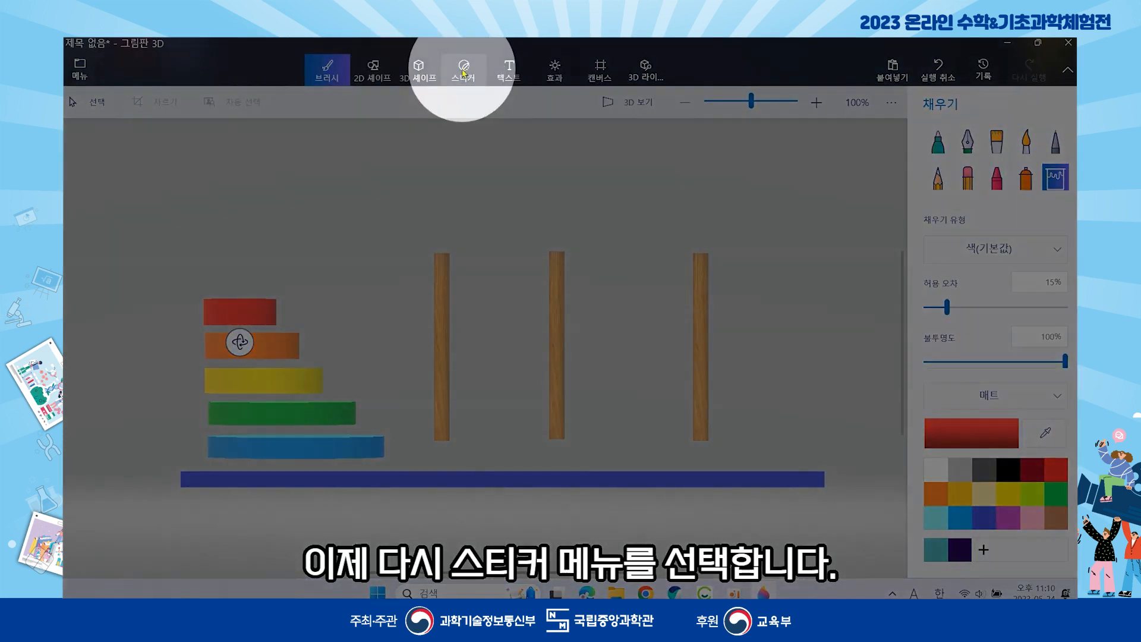
- Stamp a quarter-turned wood-grain sticker repeatedly along the base bar and commit it
left_click(464, 70)
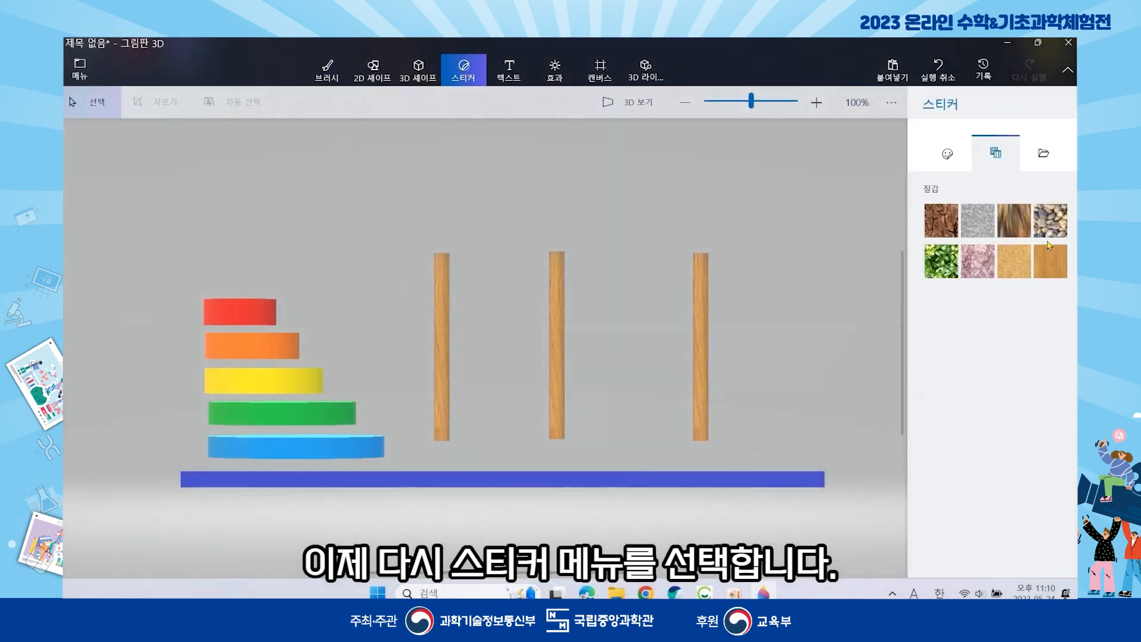
left_click(1049, 247)
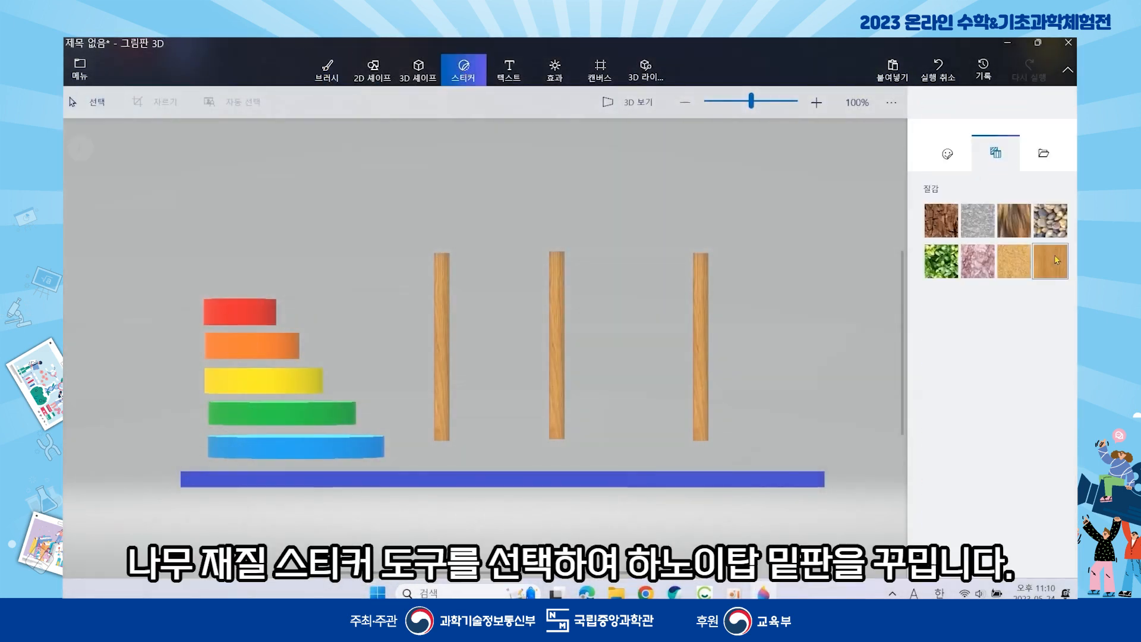
left_click_drag(815, 171, 518, 411)
left_click_drag(667, 145, 465, 304)
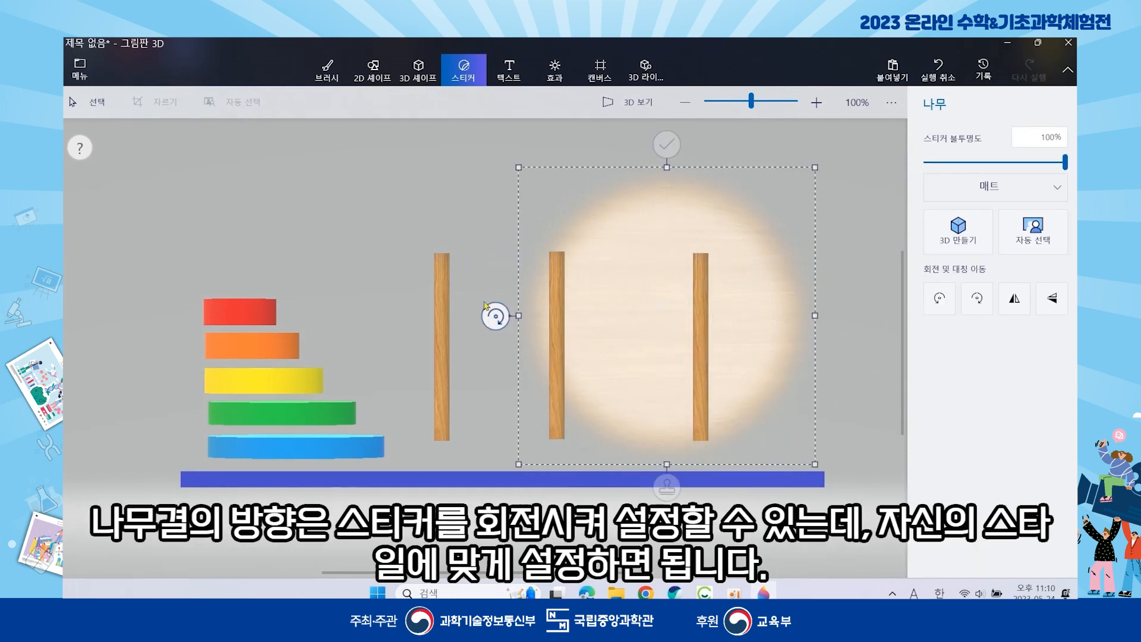
left_click_drag(643, 301, 267, 464)
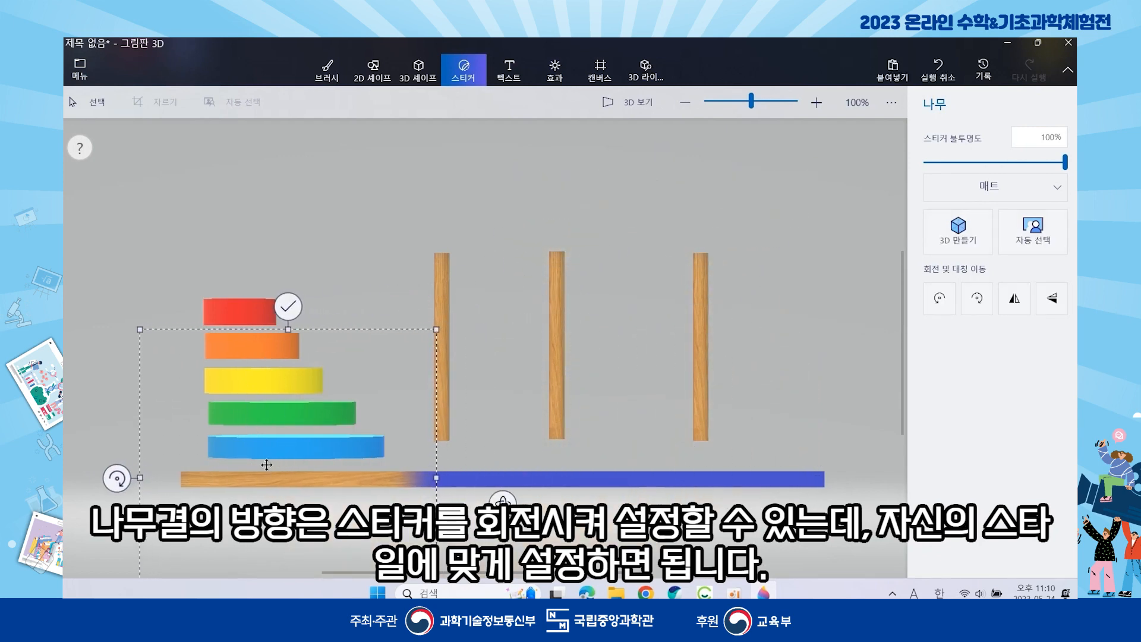
scroll(306, 475, "down", 3)
left_click(302, 554)
left_click_drag(289, 475, 589, 474)
left_click(453, 556)
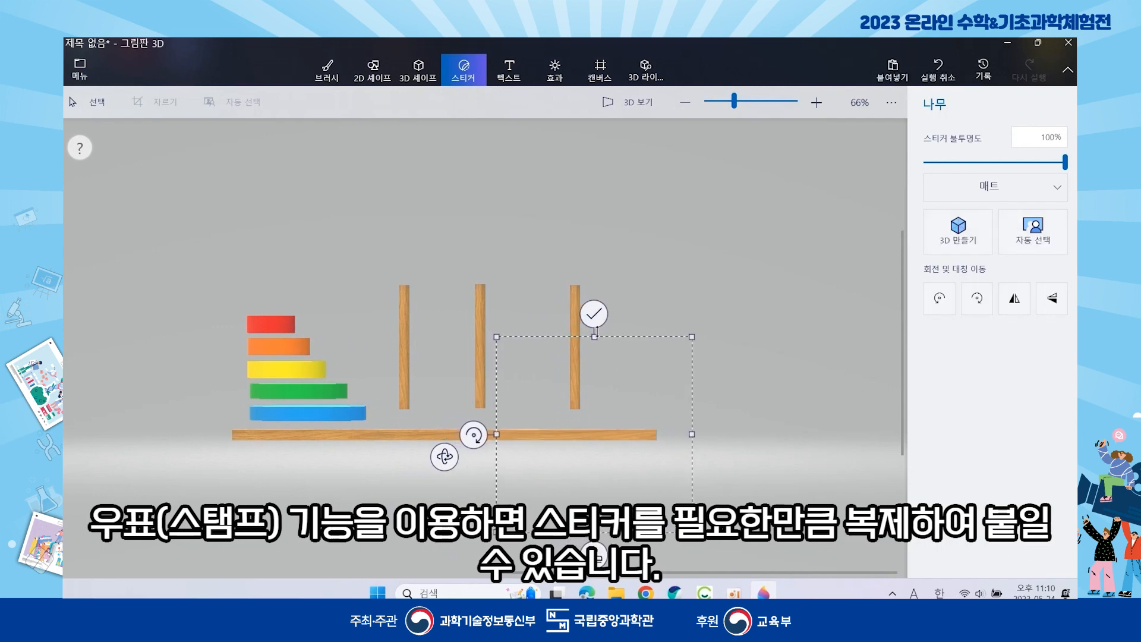
left_click(593, 320)
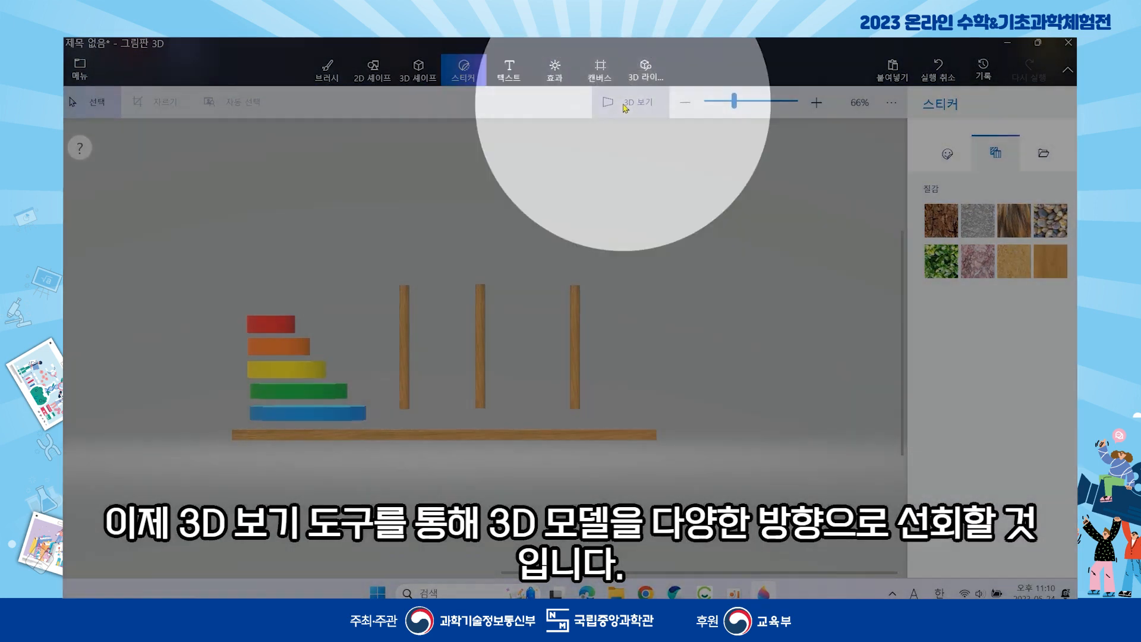
- Switch to 3D view, show the interaction controls guide, and orbit to a top-down view
left_click(625, 104)
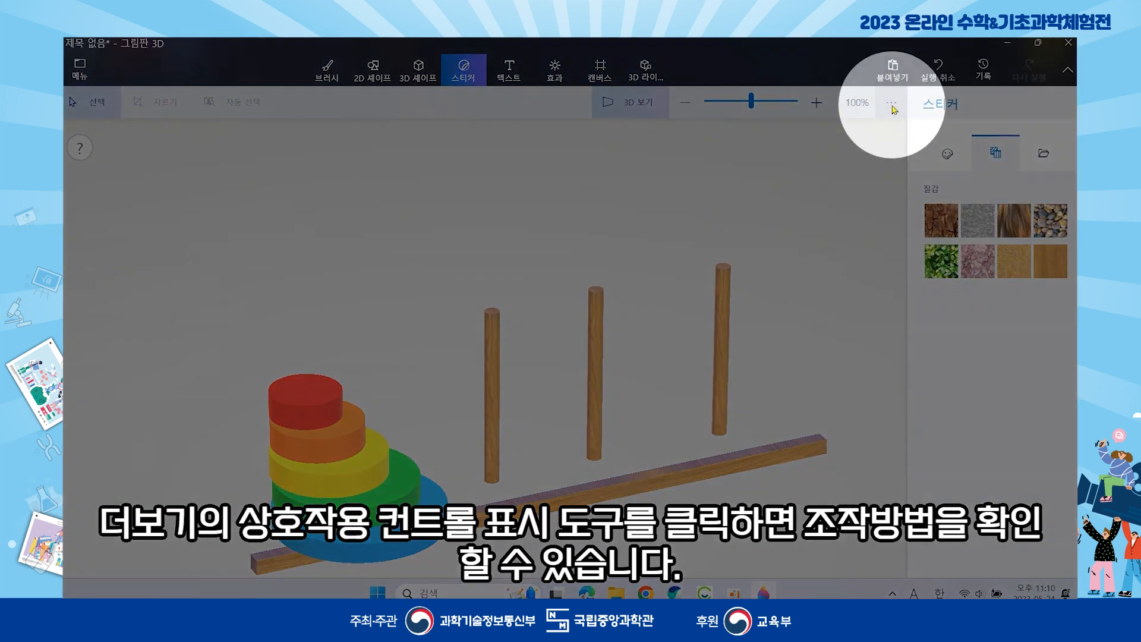
left_click(892, 104)
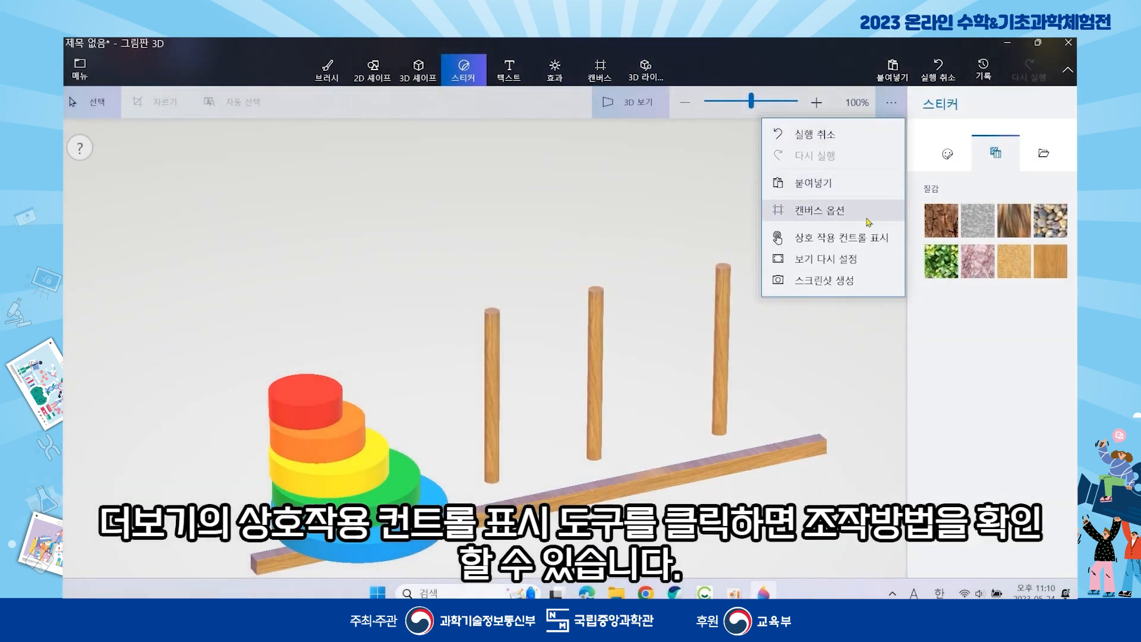
left_click(860, 239)
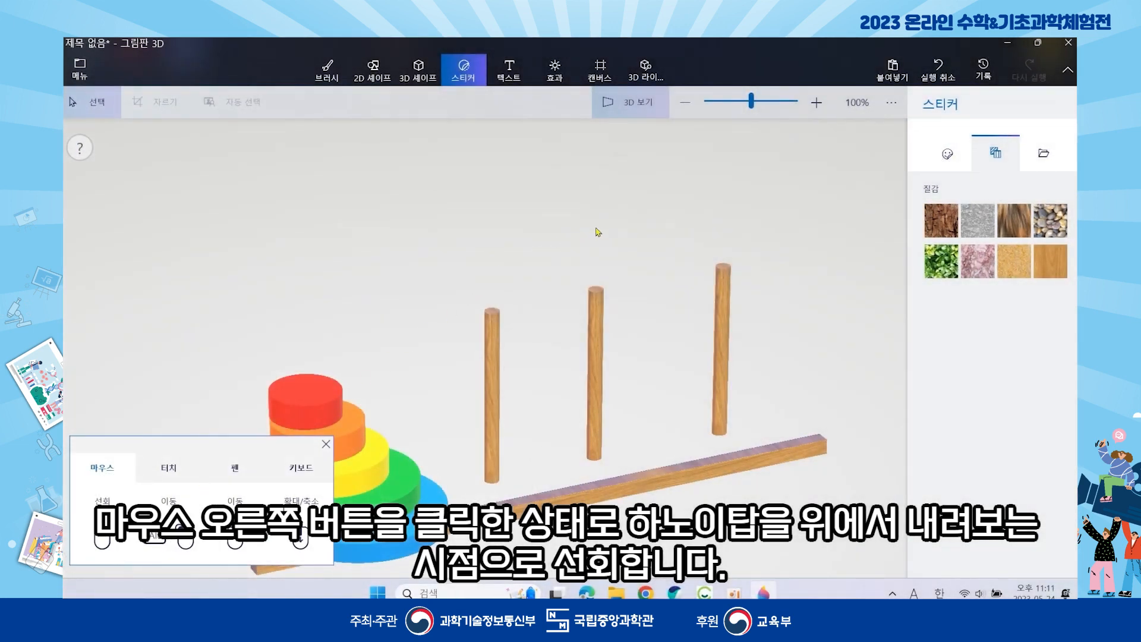
right_click_drag(598, 231, 543, 376)
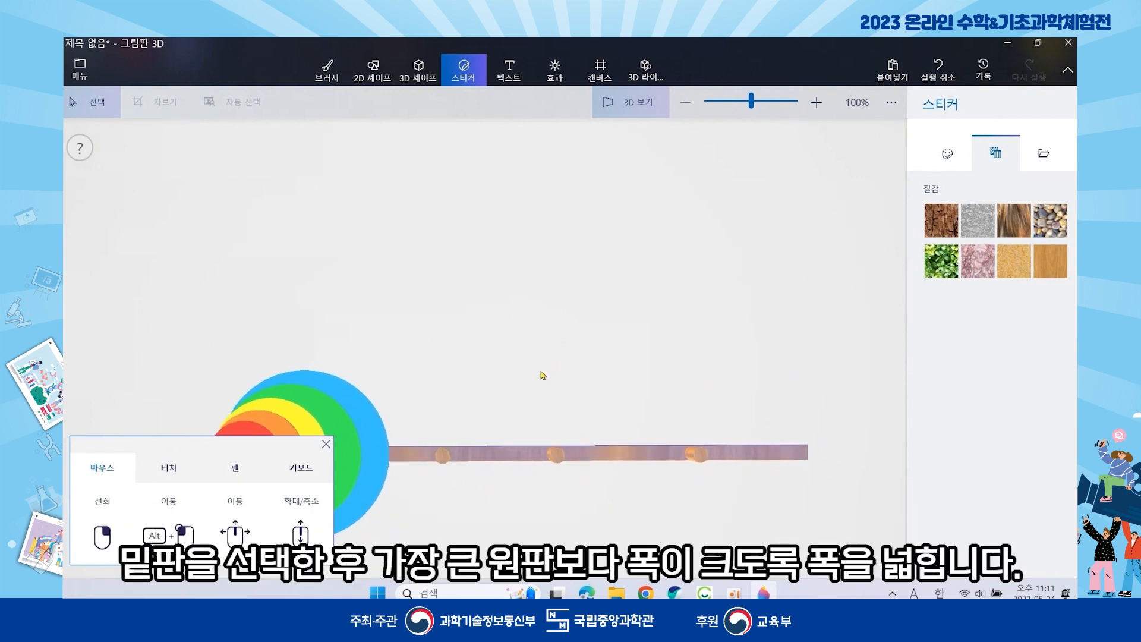
- Stretch the base plate wider than the largest disk, move it off the disks, and close the controls guide
left_click(506, 456)
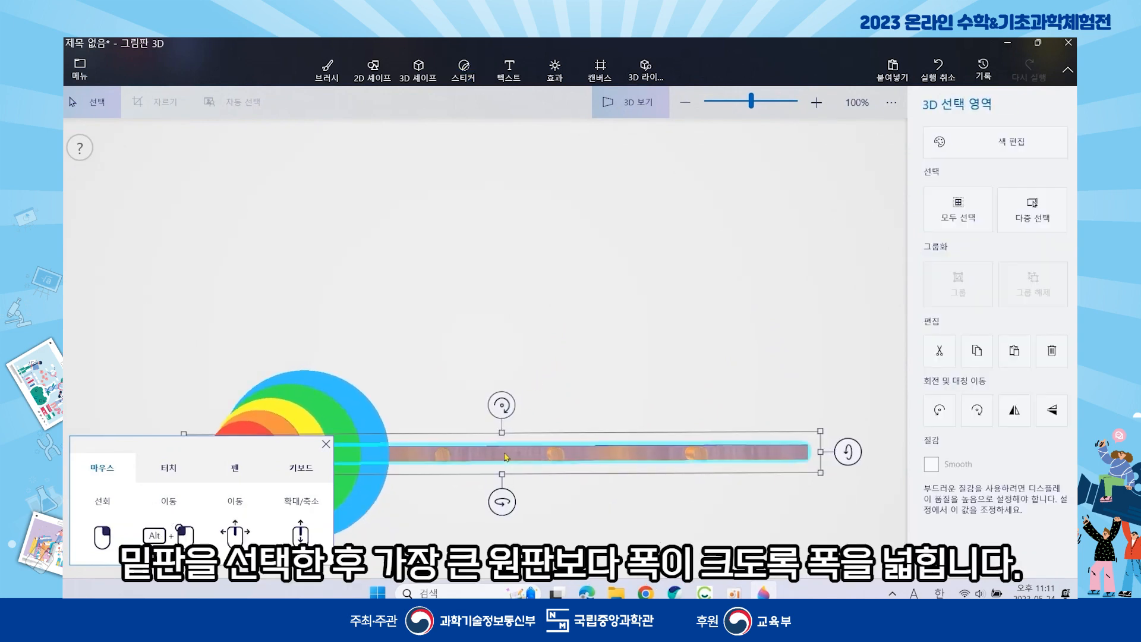
left_click_drag(502, 434, 527, 257)
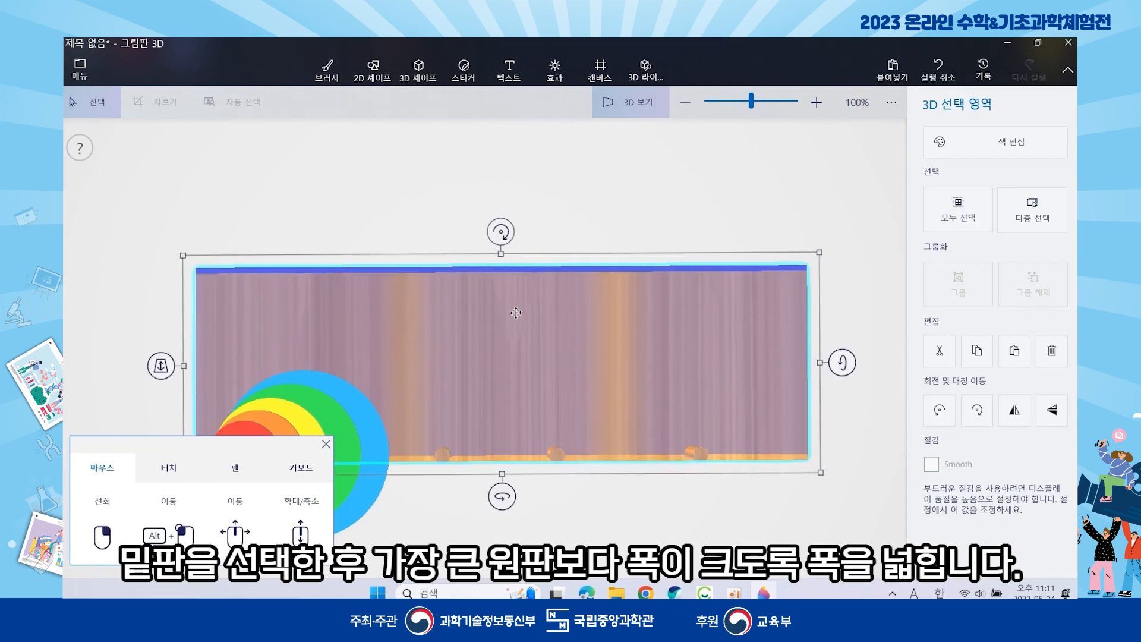
left_click_drag(505, 388, 513, 283)
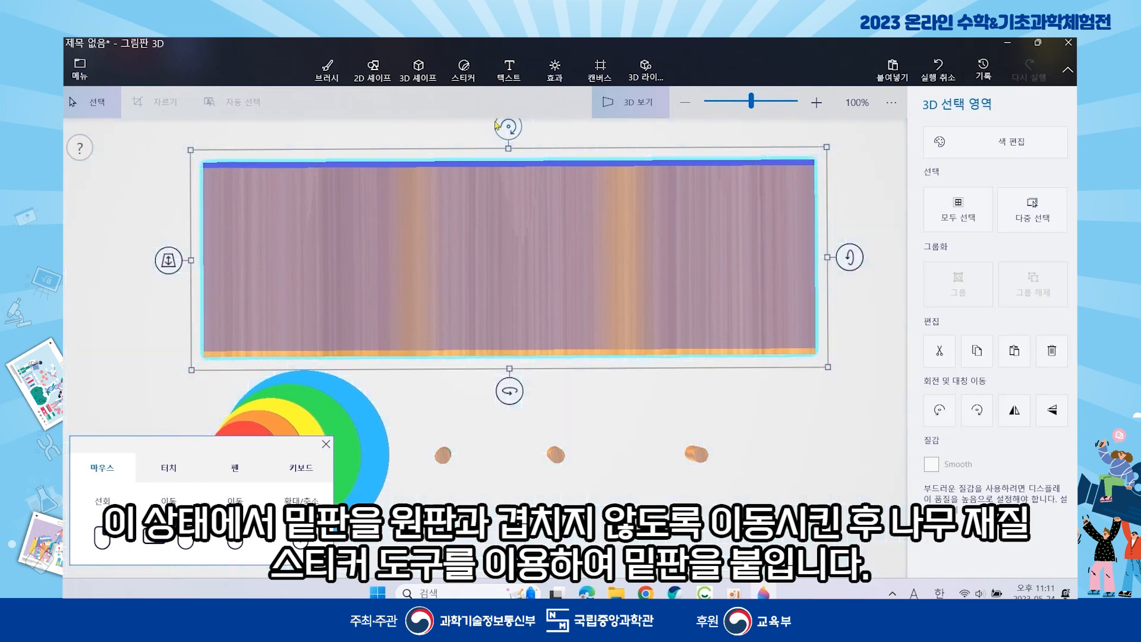
left_click(326, 444)
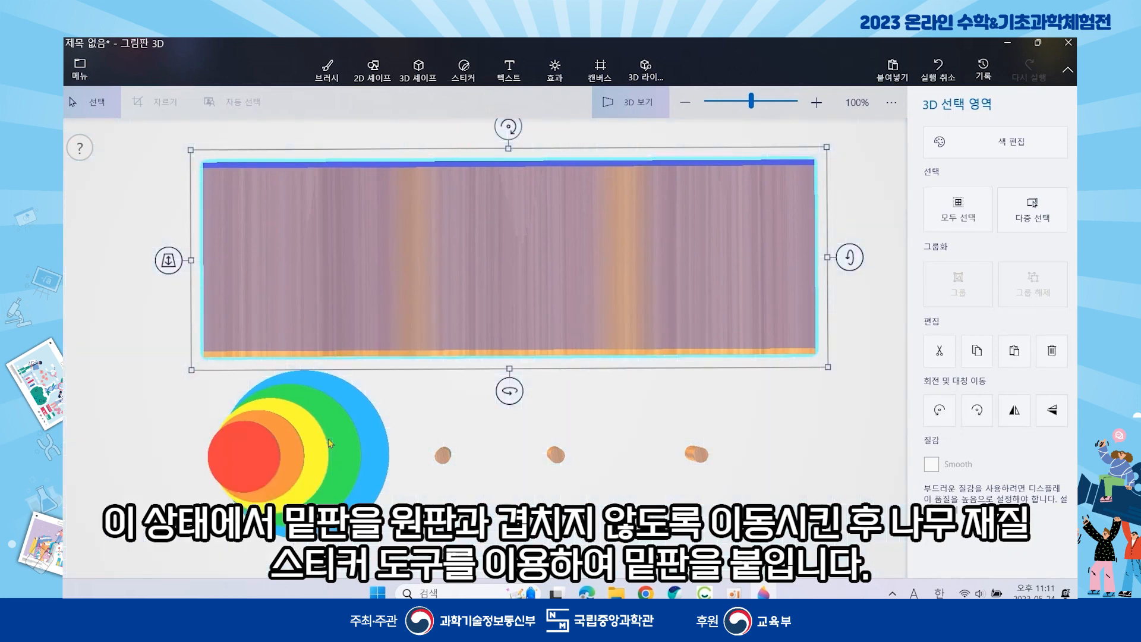
- Stamp a wood-texture sticker, rotated 90°, across the whole top of the base plank
left_click(464, 69)
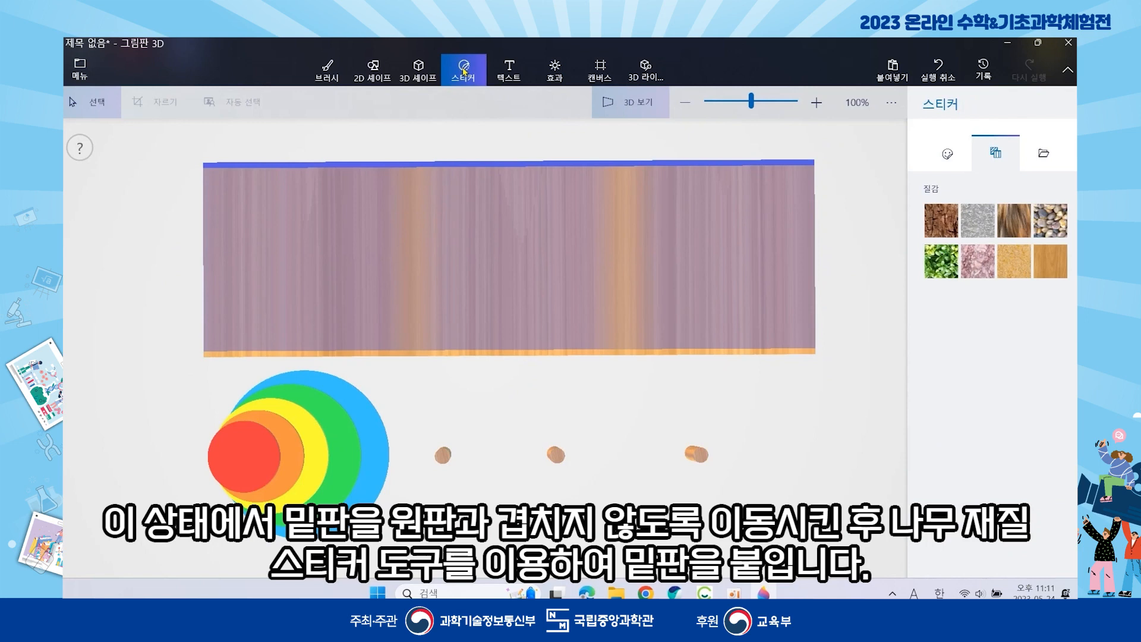
left_click(1049, 257)
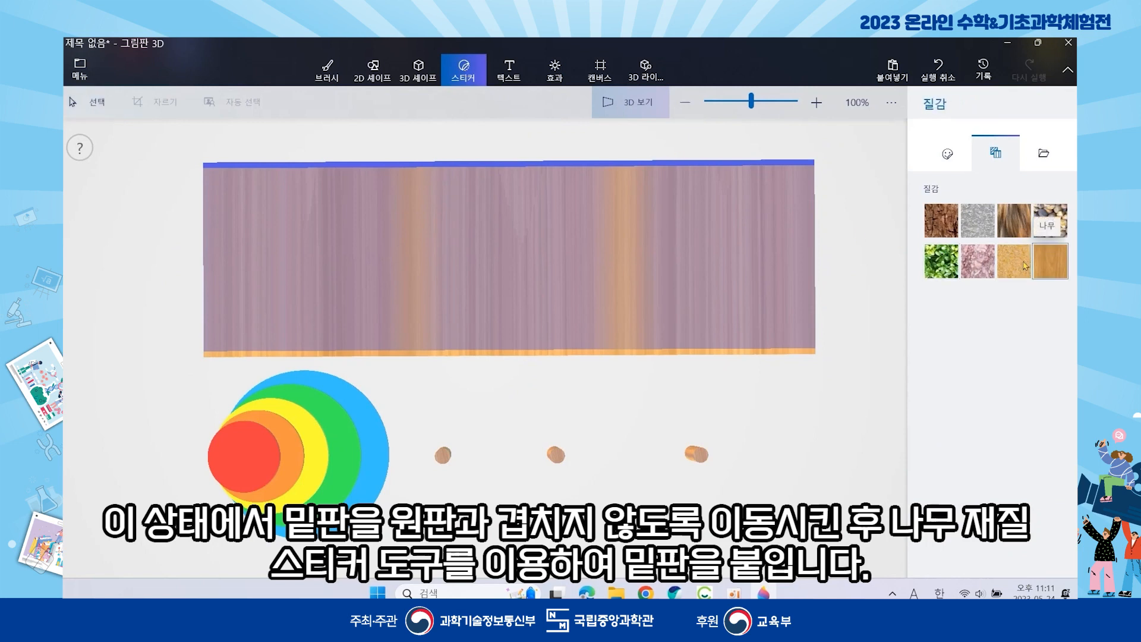
left_click_drag(756, 239, 480, 461)
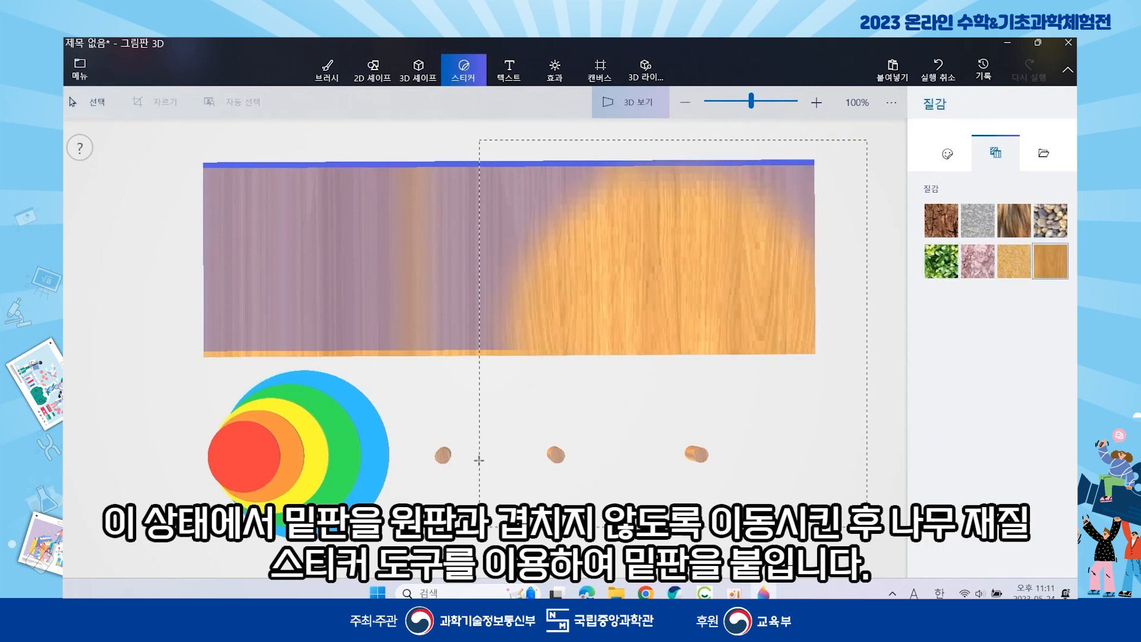
left_click_drag(673, 119, 429, 341)
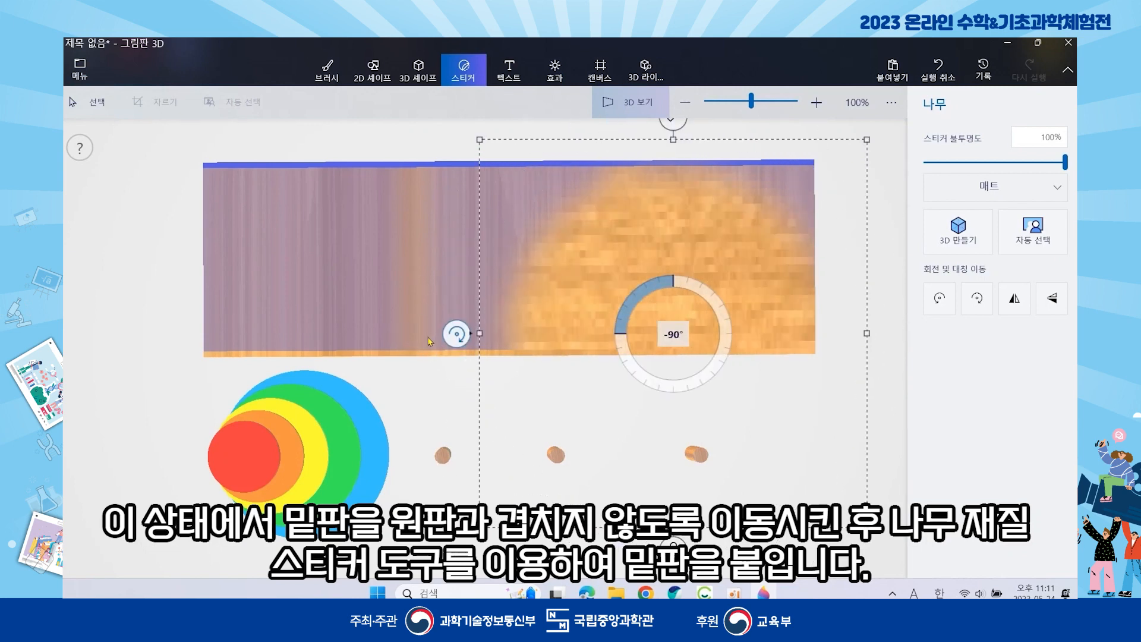
left_click_drag(626, 349, 269, 268)
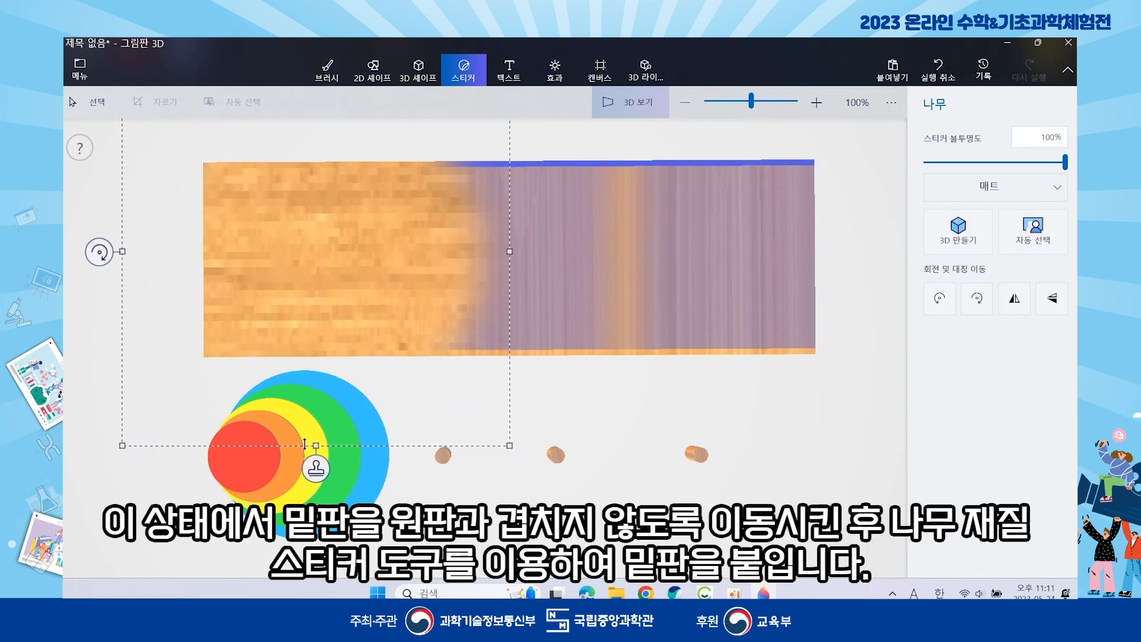
left_click_drag(335, 316, 761, 343)
left_click(534, 466)
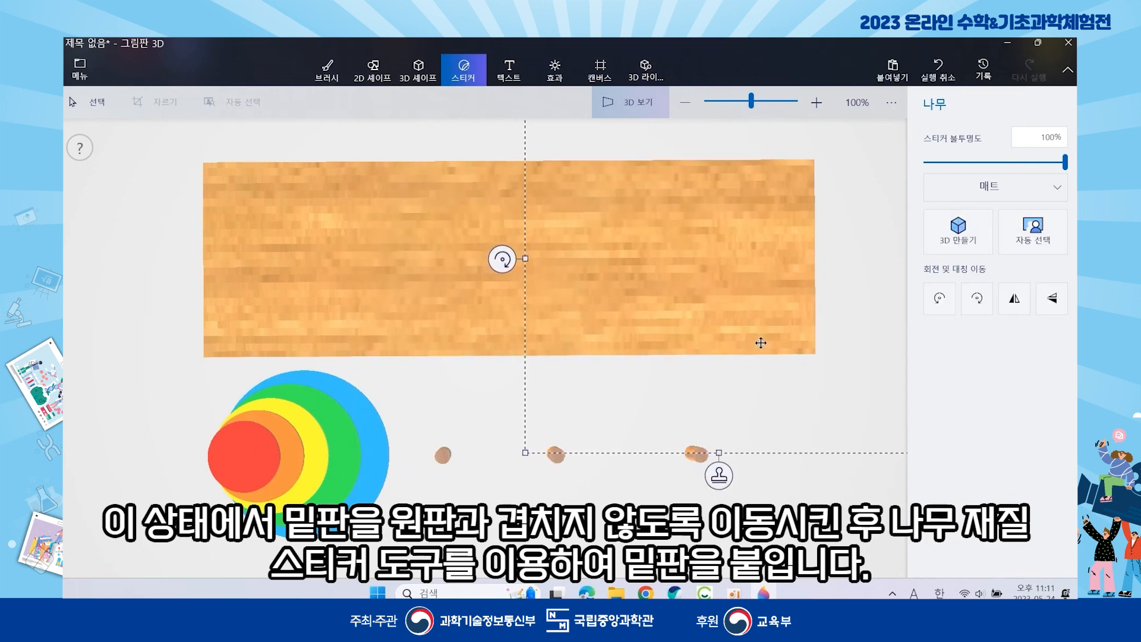
scroll(711, 250, "down", 3)
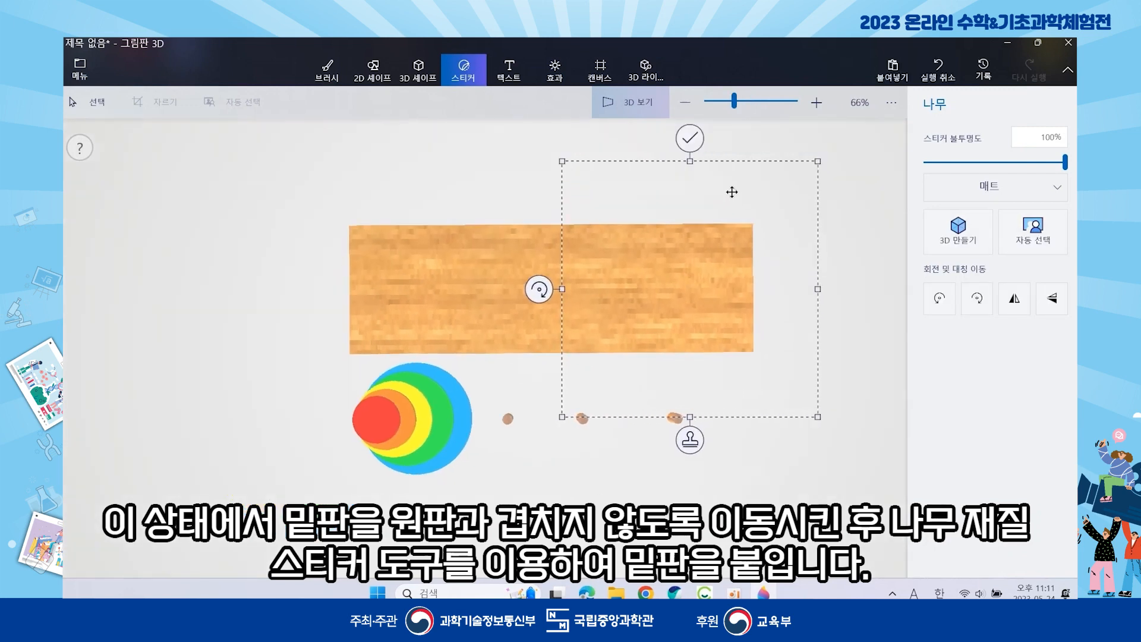
left_click(690, 138)
scroll(701, 262, "up", 3)
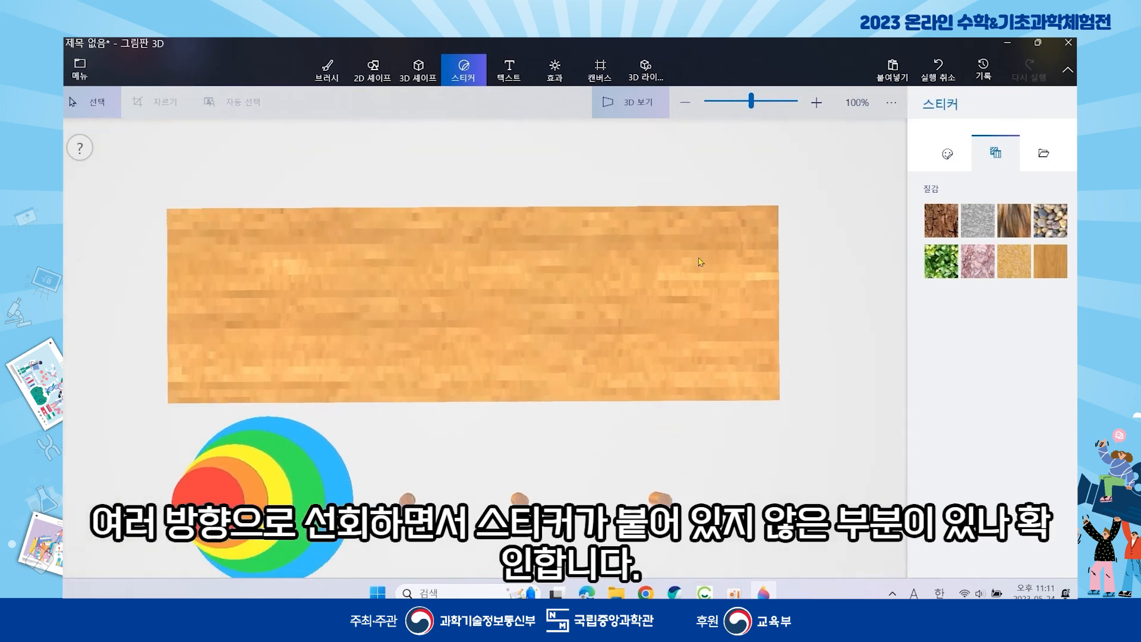
- Orbit the scene, then show and close the interaction controls guide
right_click_drag(774, 170, 378, 89)
left_click(892, 102)
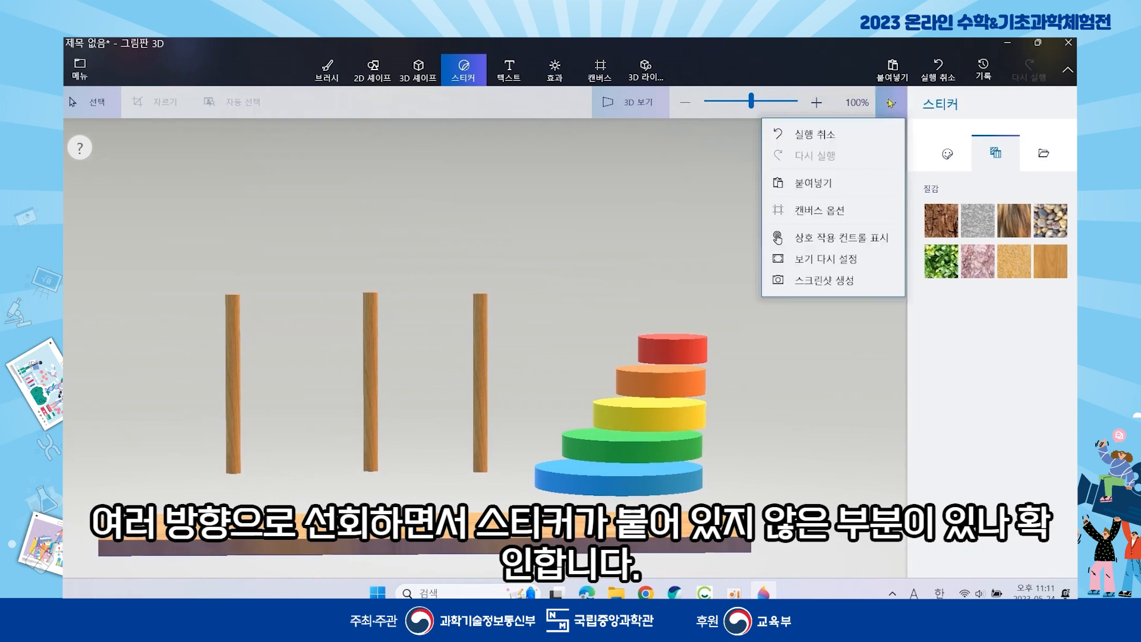
left_click(844, 238)
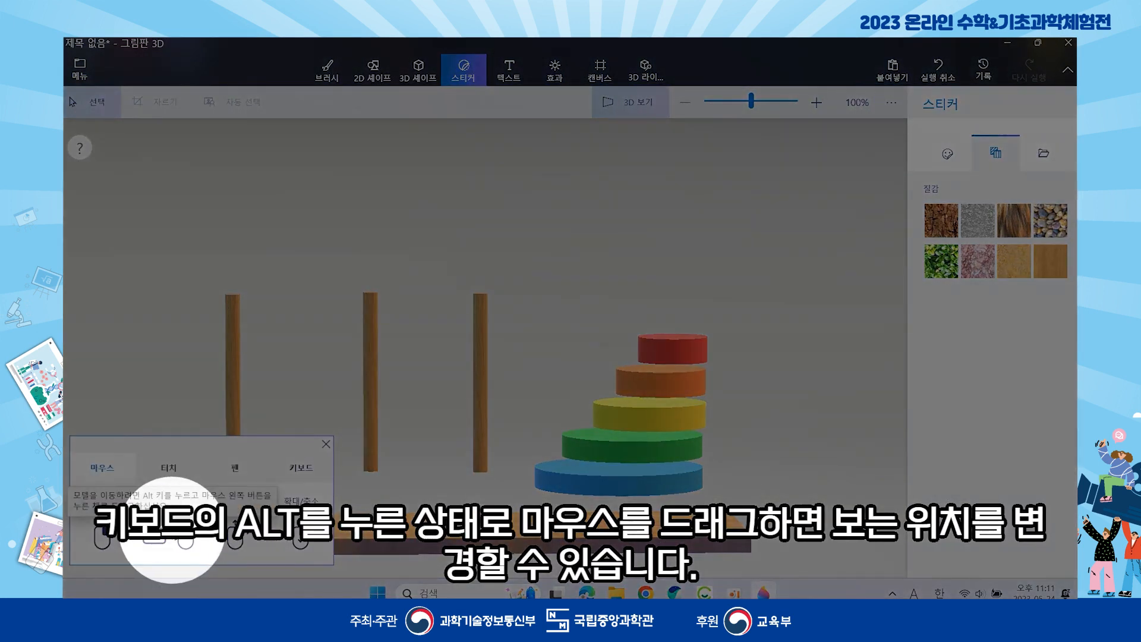
mouse_move(161, 529)
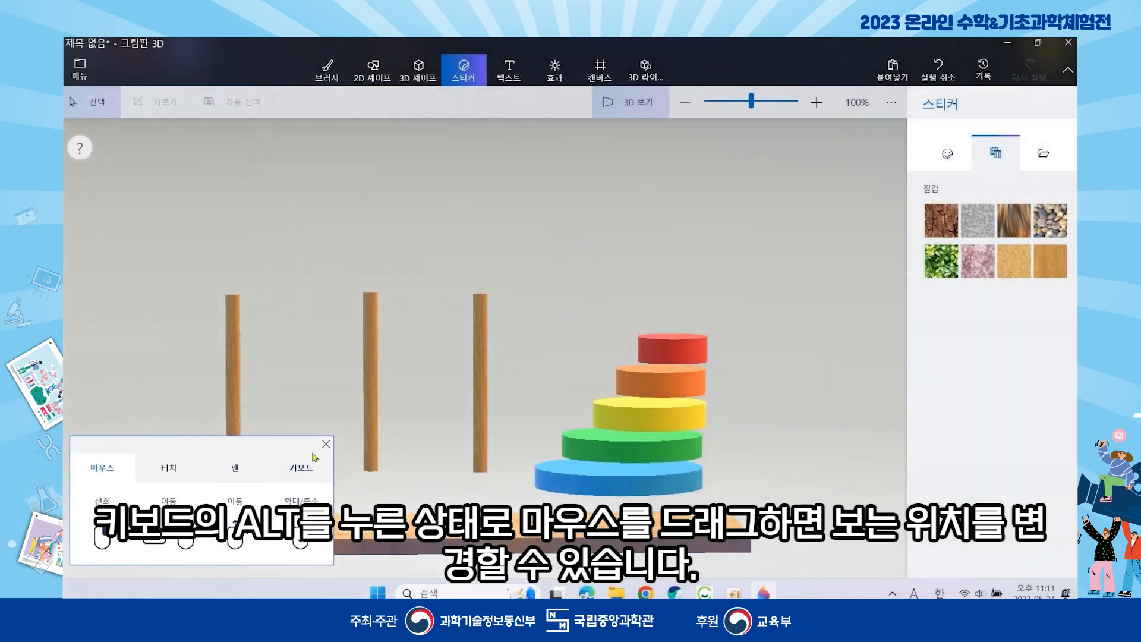
left_click(326, 444)
left_click_drag(330, 448, 385, 337, "alt")
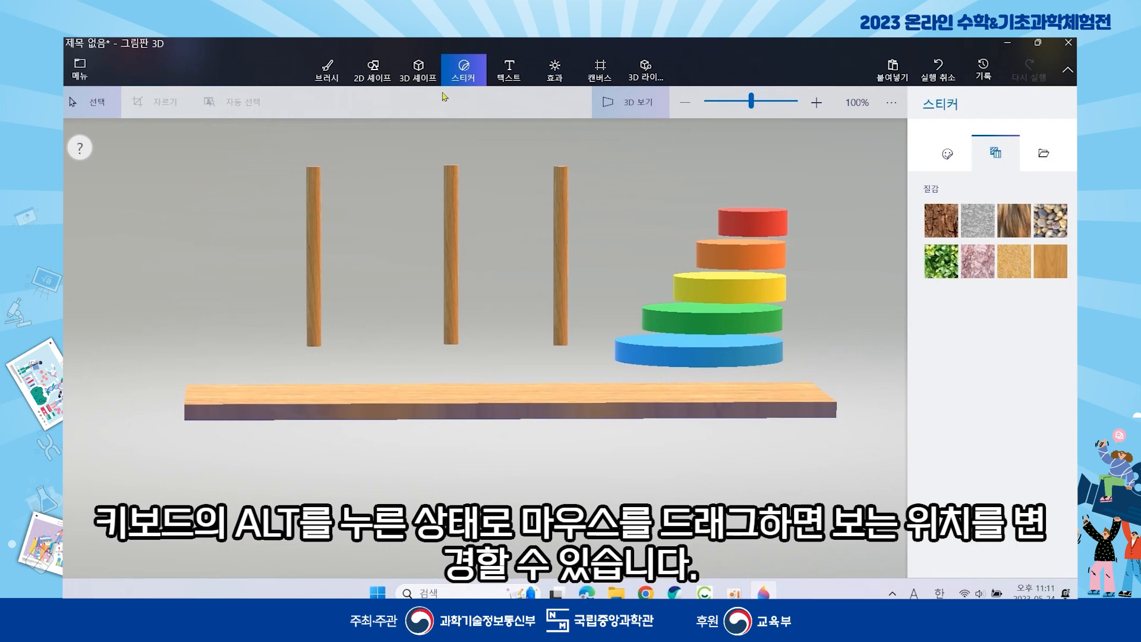
- Stamp a 90°-rotated wood sticker along the board's front edge and check the coverage
left_click(1050, 261)
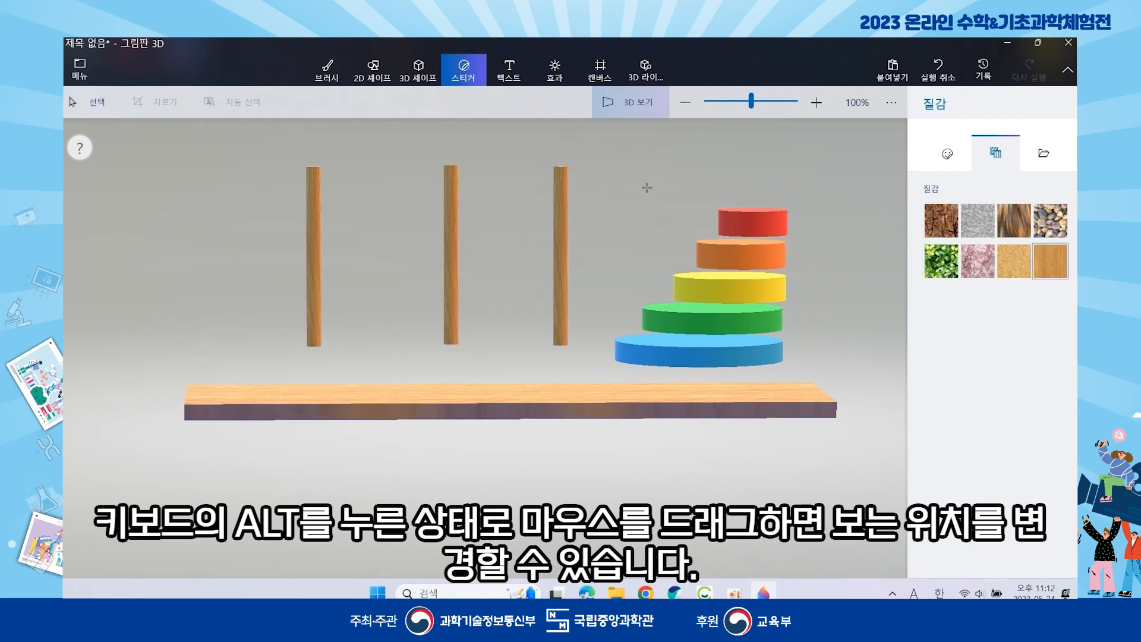
left_click_drag(492, 292, 372, 449)
left_click_drag(516, 136, 349, 303)
left_click_drag(480, 301, 267, 405)
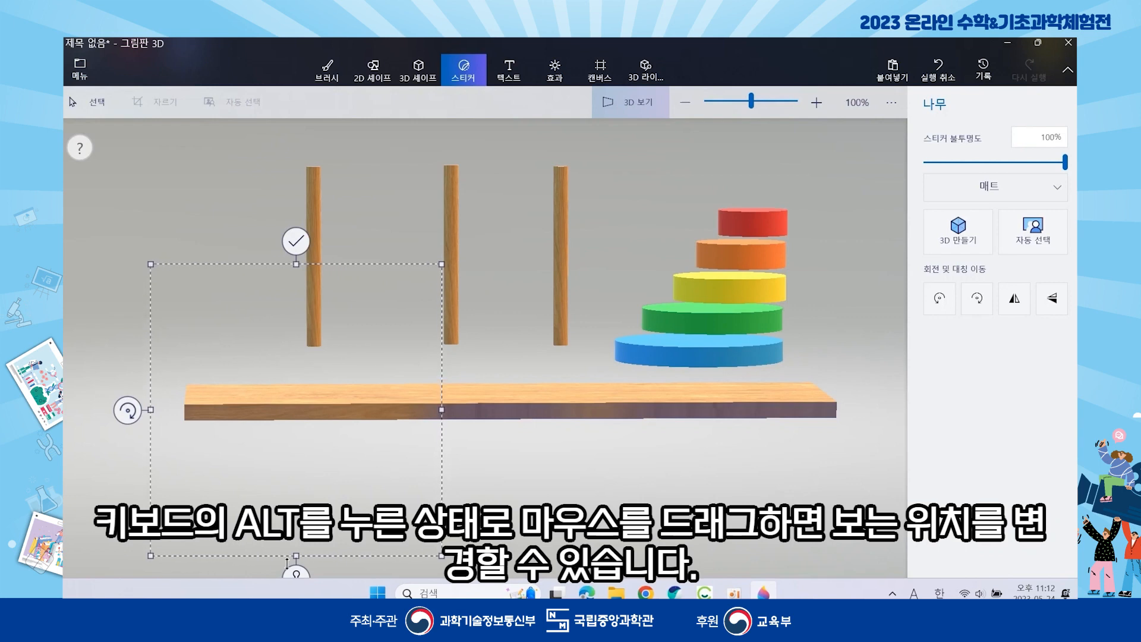
left_click_drag(315, 483, 524, 485)
scroll(526, 488, "down", 2)
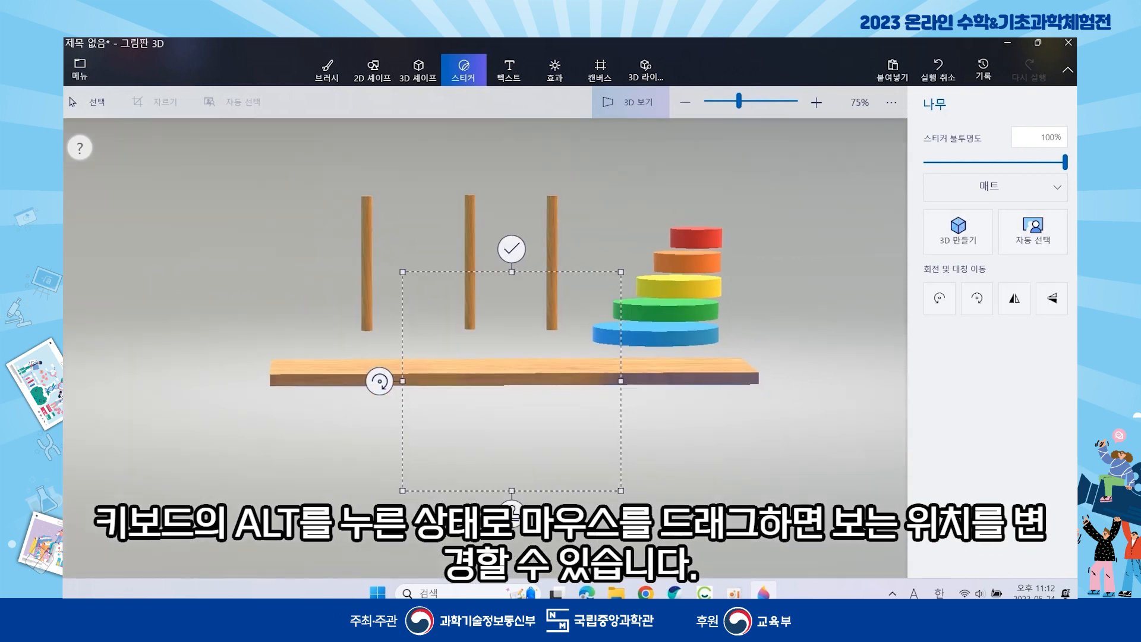
left_click_drag(508, 428, 690, 425)
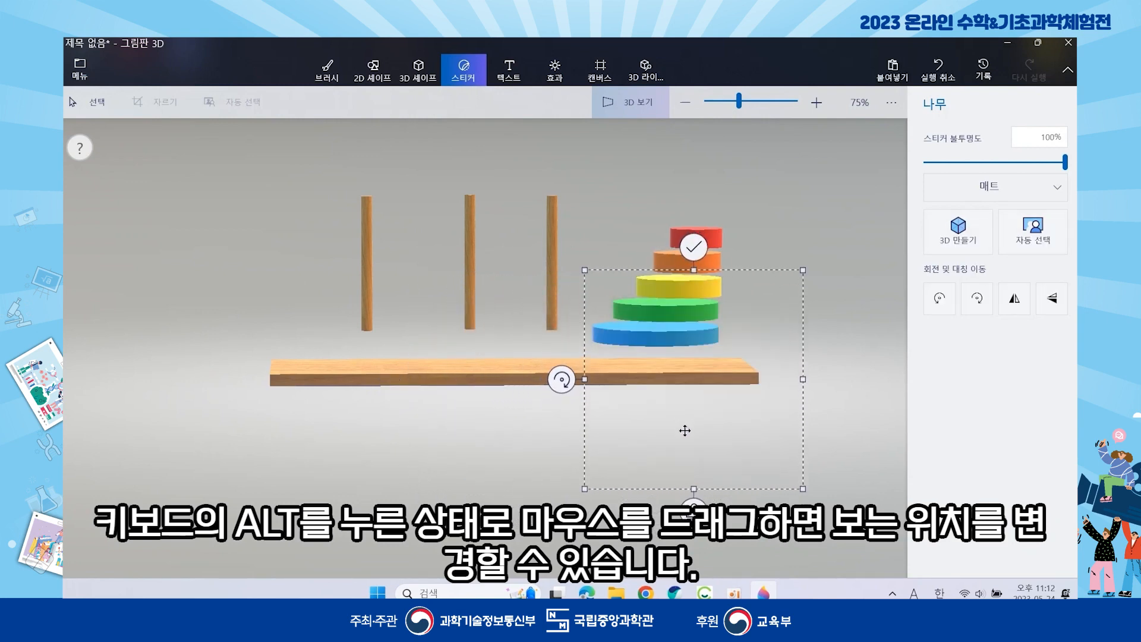
left_click(693, 247)
left_click_drag(641, 439, 562, 494)
- From a top-down view, drag the wooden board underneath the discs and pegs
right_click_drag(562, 494, 709, 437)
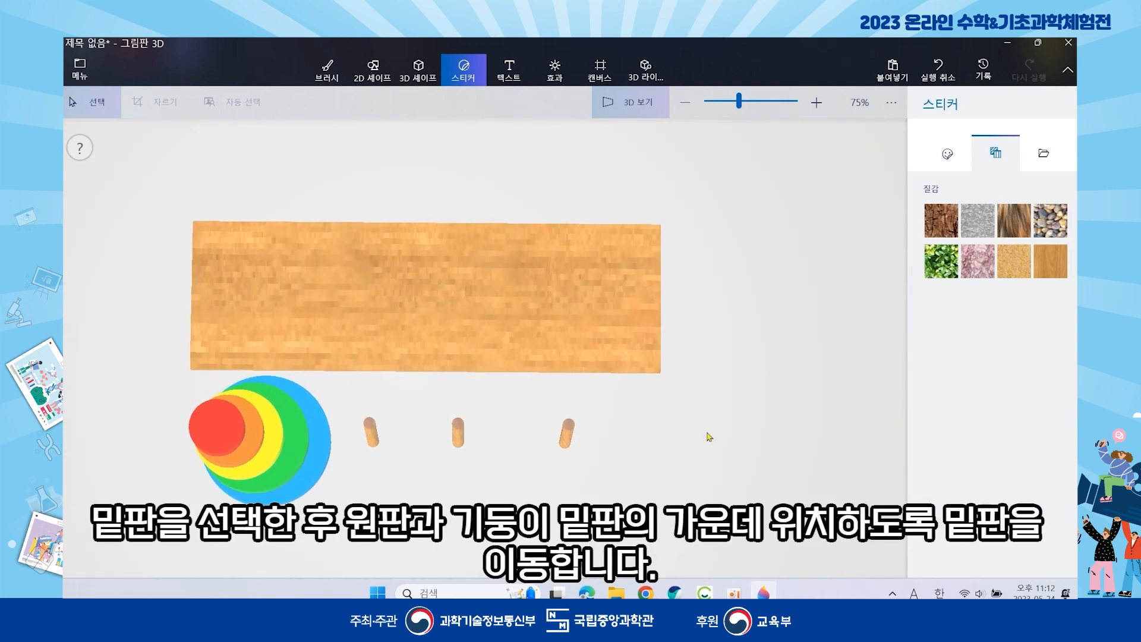
left_click(487, 307)
left_click_drag(481, 307, 470, 434)
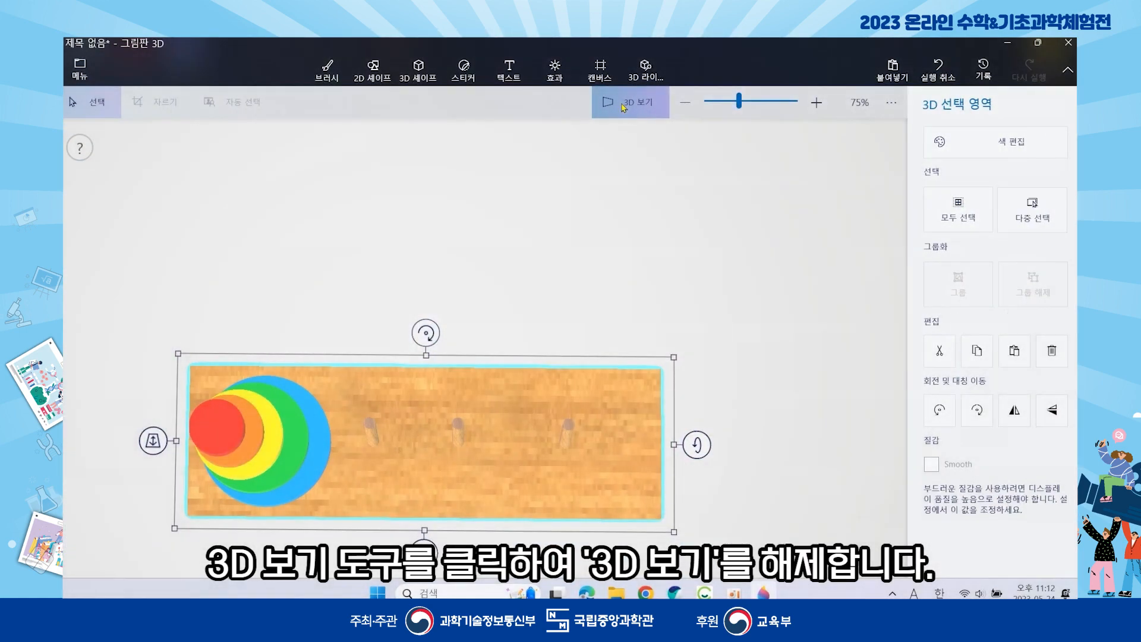
- Turn off 3D view and stack the blue, green, yellow, orange and red discs into a pyramid
left_click(624, 107)
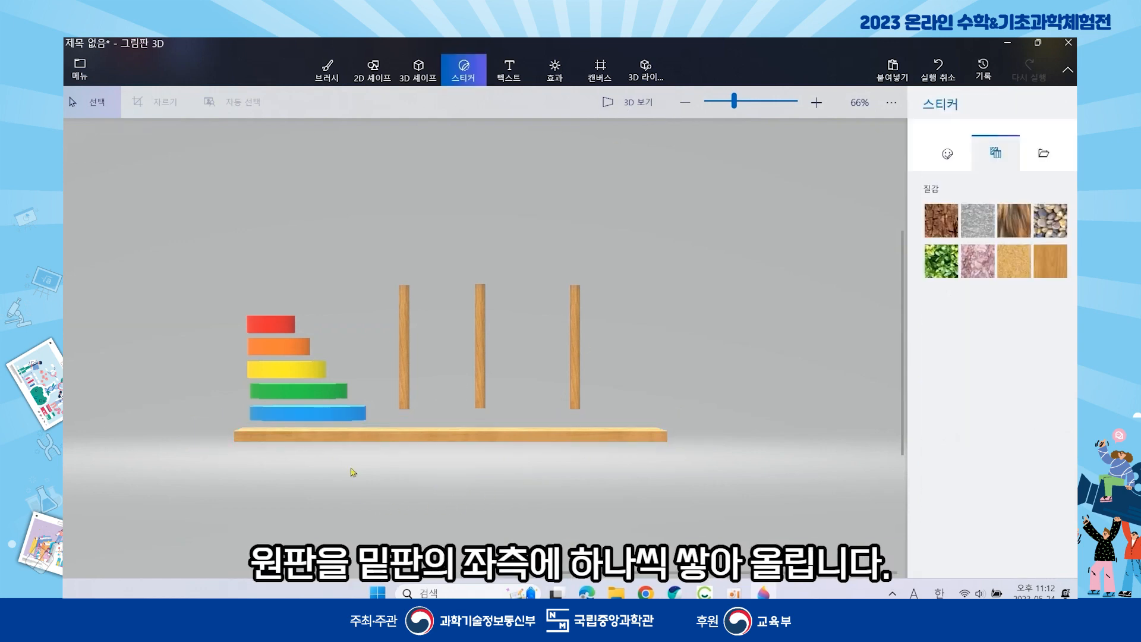
left_click(344, 421)
left_click_drag(344, 421, 314, 392)
left_click(325, 390)
left_click(292, 377)
left_click(272, 346)
left_click_drag(273, 346, 306, 371)
left_click(275, 323)
left_click_drag(275, 323, 315, 359)
- Shift the middle peg left and move the left peg into the disc stack
left_click(480, 347)
left_click_drag(479, 347, 448, 364)
left_click(407, 345)
left_click_drag(407, 333, 333, 351)
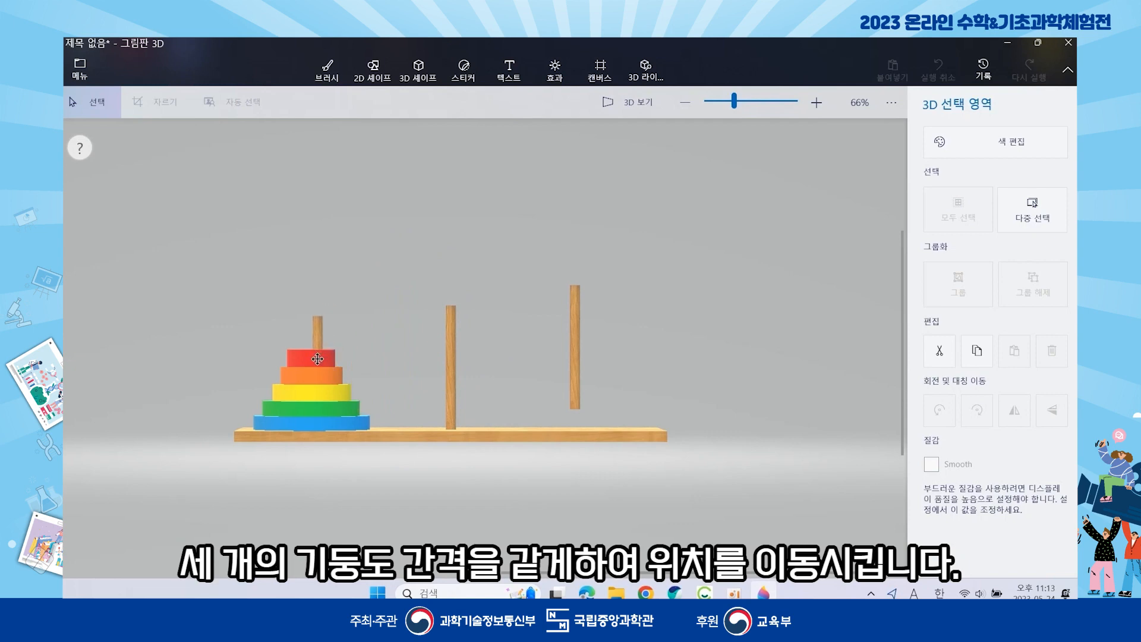
- Move the right peg to even the spacing, then turn on 3D view and orbit to check
left_click_drag(313, 352, 314, 352)
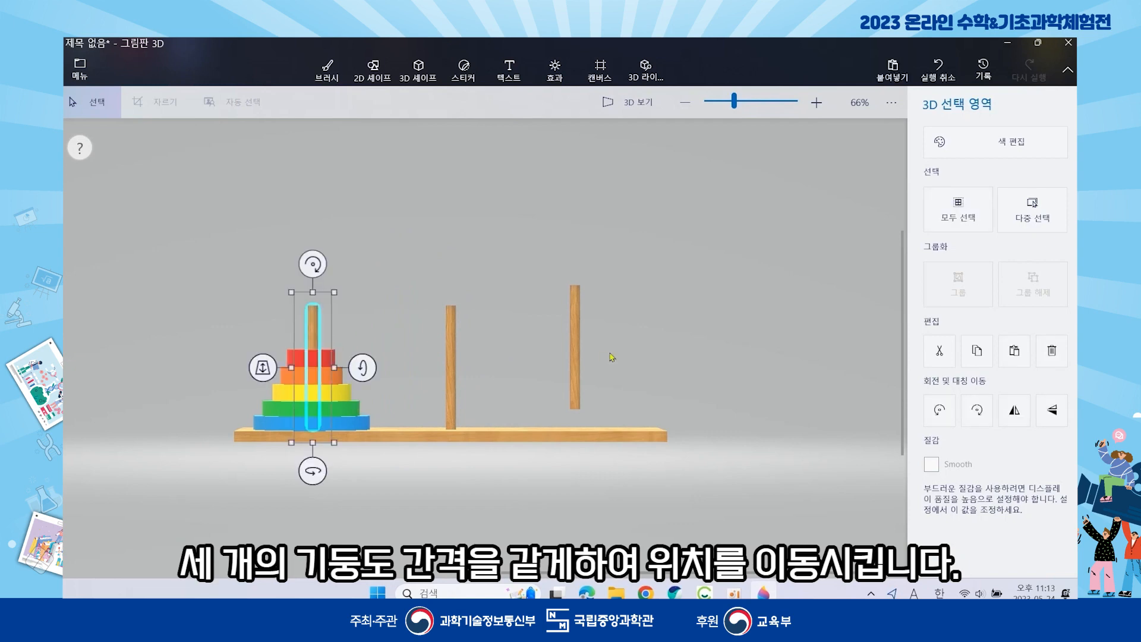
left_click(580, 354)
left_click_drag(575, 343, 584, 359)
left_click(688, 318)
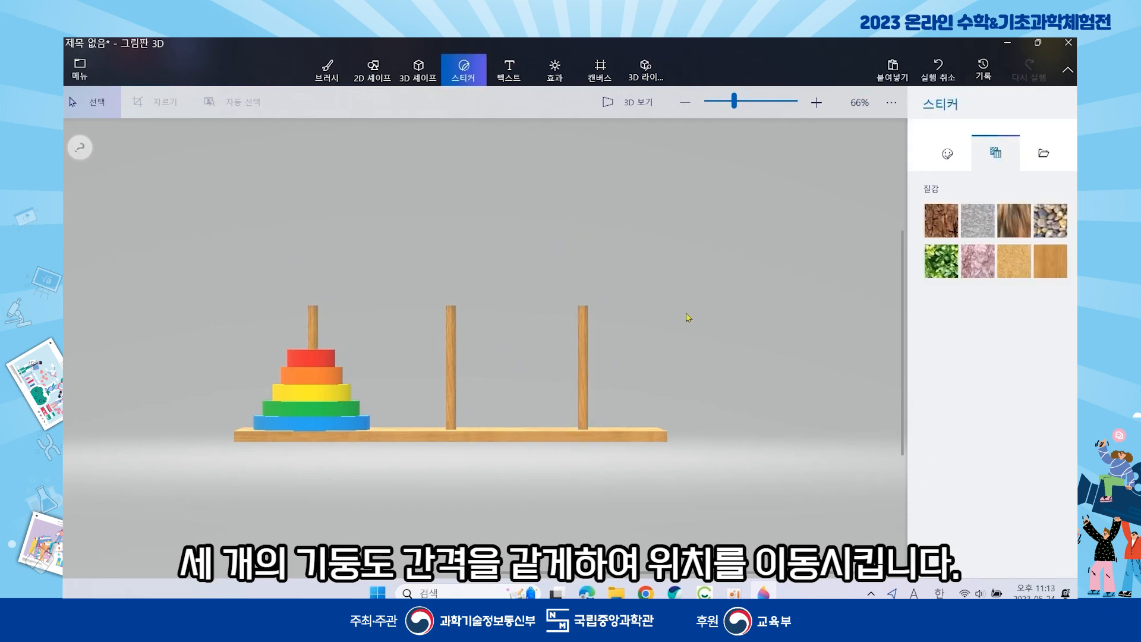
left_click(630, 101)
left_click_drag(516, 308, 544, 174)
mouse_move(406, 359)
left_mouse_down()
mouse_move(446, 301)
mouse_move(716, 307)
mouse_move(654, 476)
mouse_move(700, 561)
mouse_move(362, 389)
mouse_move(407, 345)
left_mouse_up()
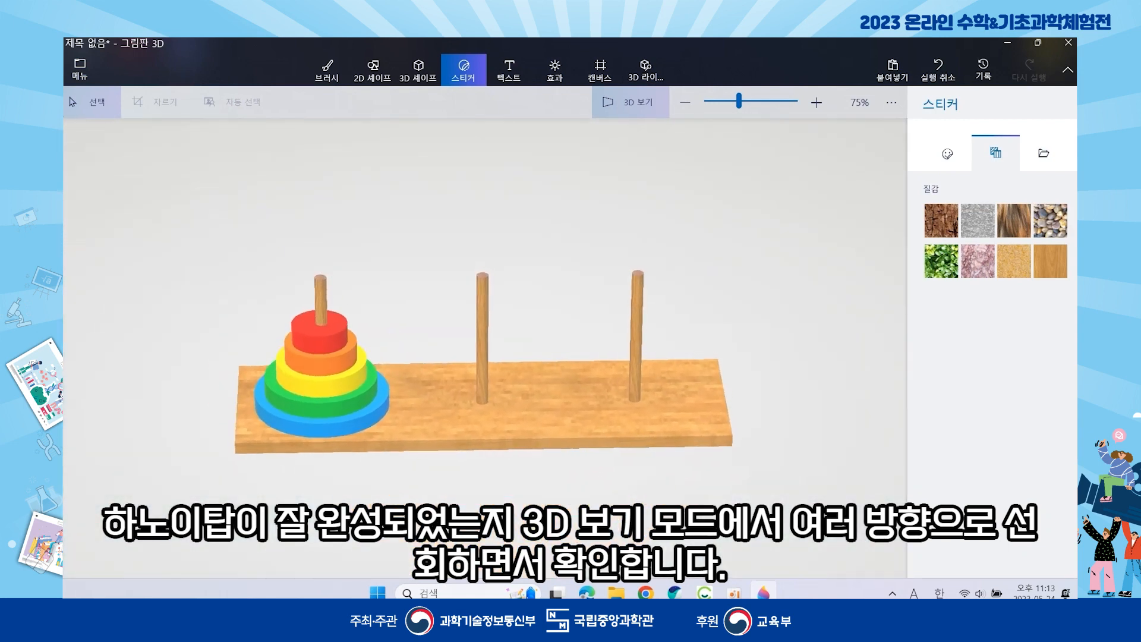
- Save as a 3D GLB model in Downloads named 하노이탑_ followed by the creator's name
left_click(89, 71)
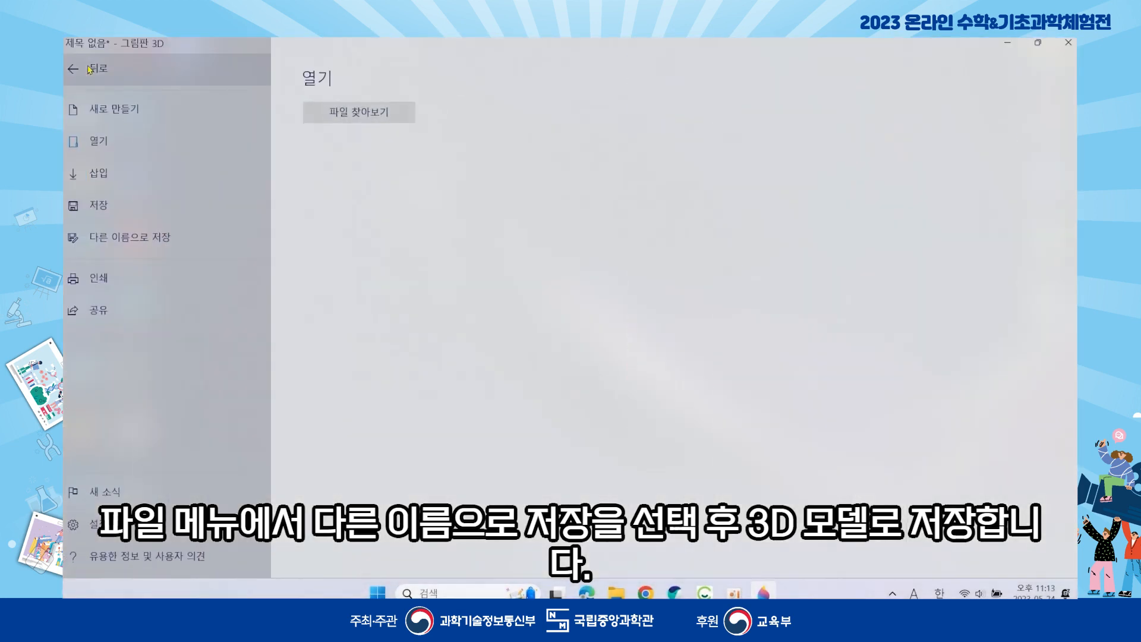
left_click(119, 233)
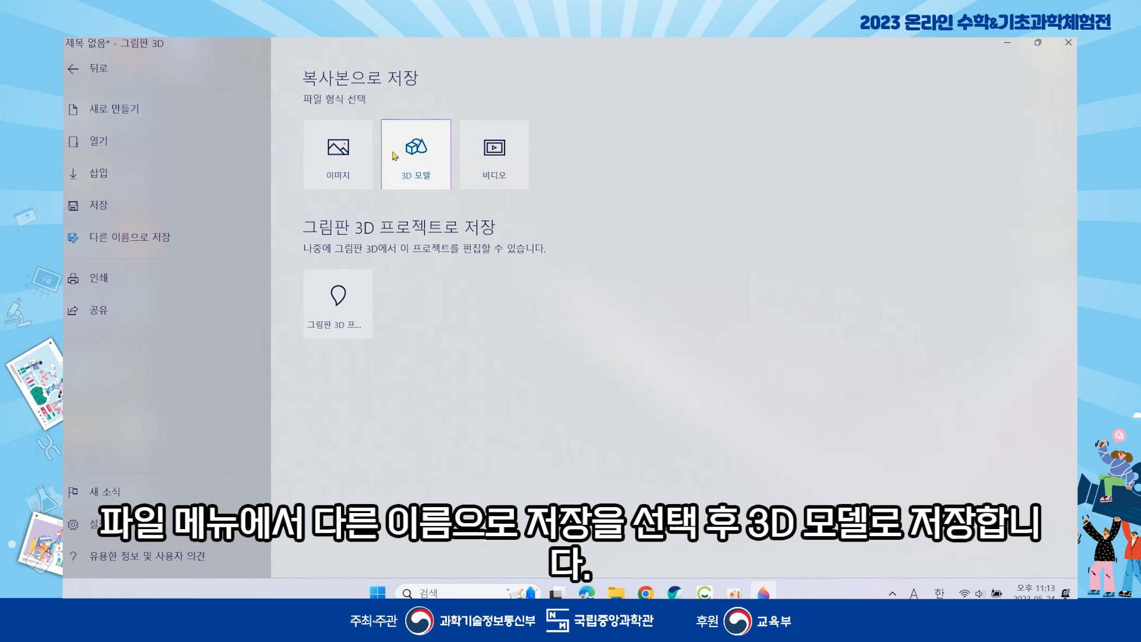
left_click(408, 150)
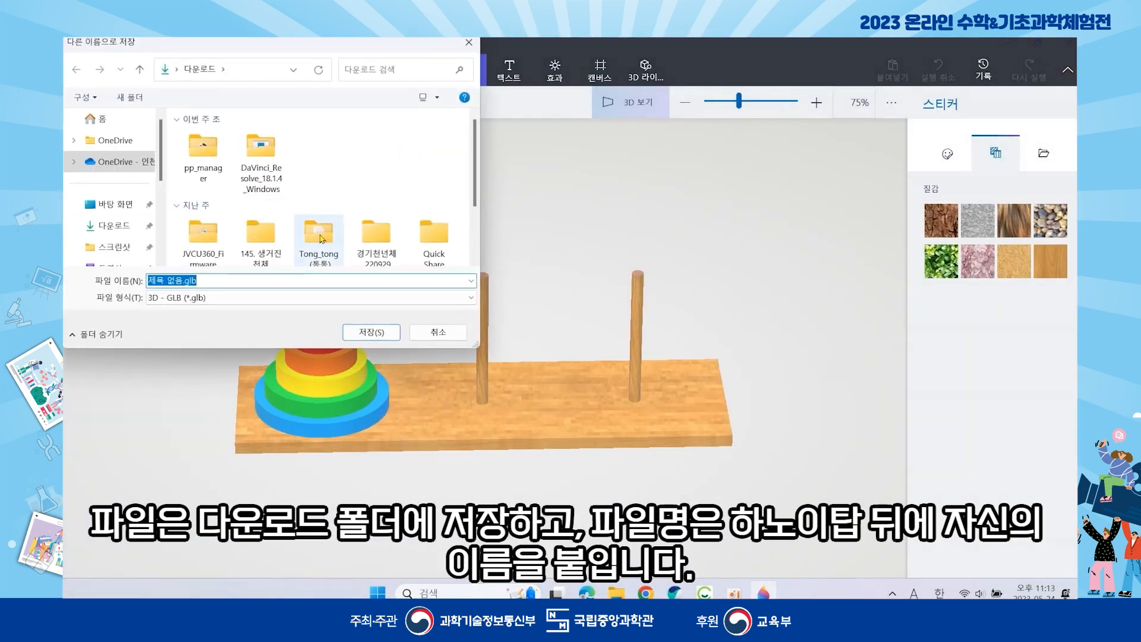
key("BackSpace")
type("하노이탑_수릴리에")
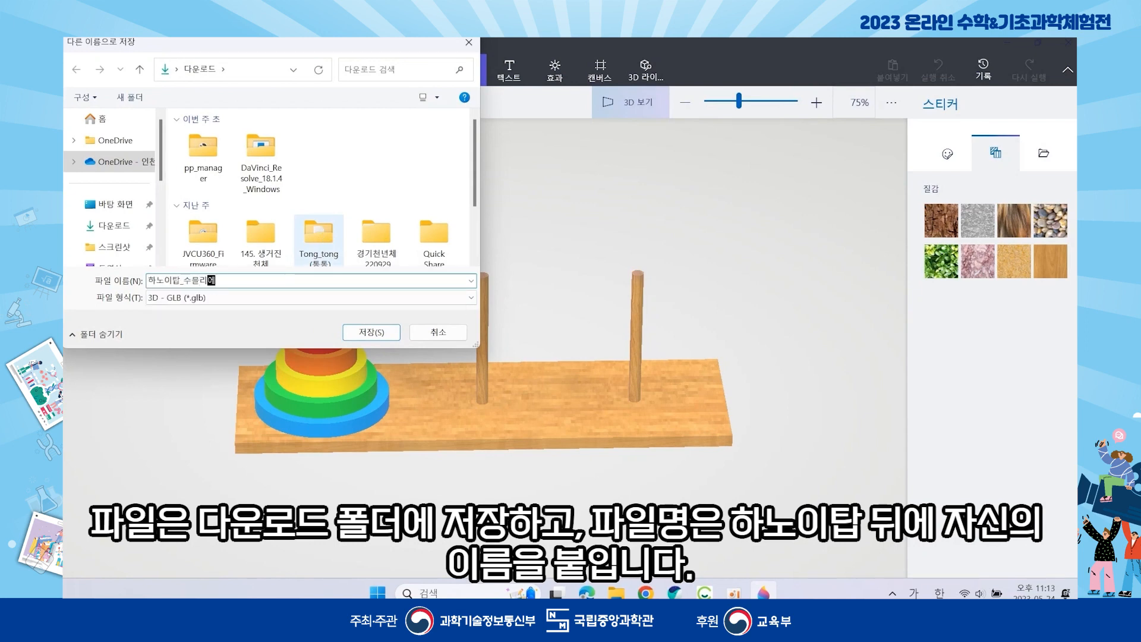
left_click(370, 332)
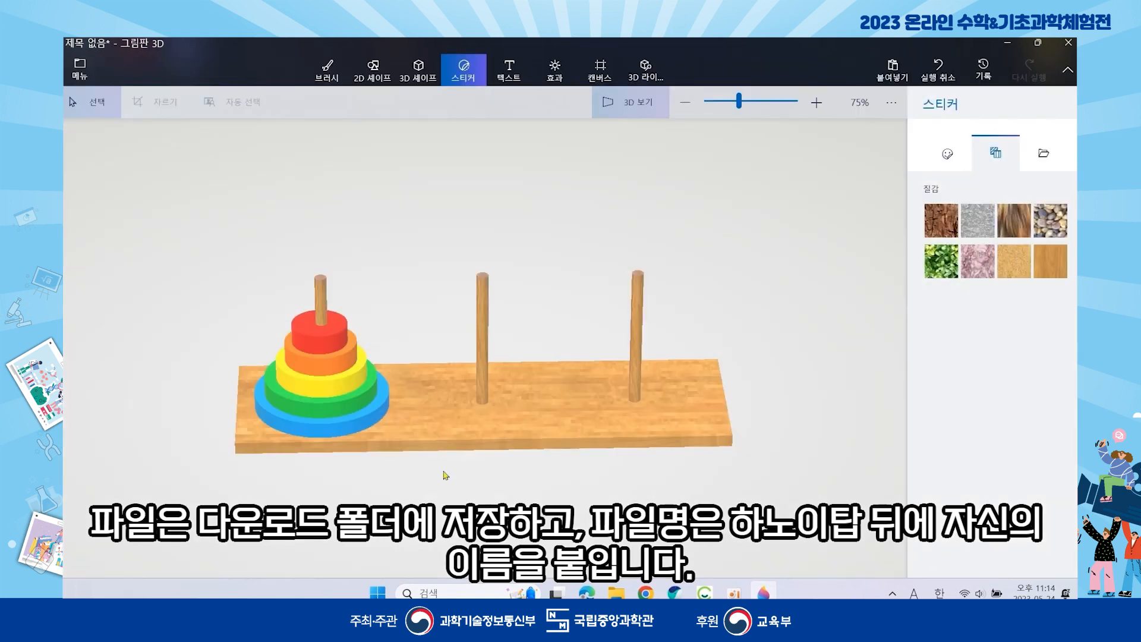
- Search Windows for 'powerpoint' and launch the PowerPoint app
left_click(450, 588)
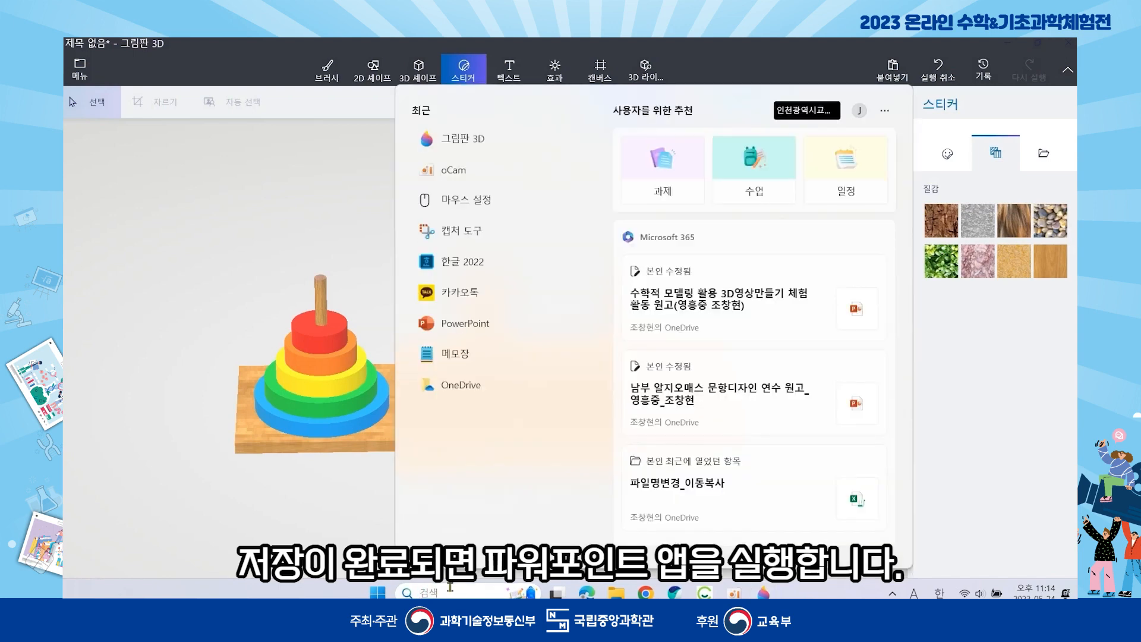
type("po")
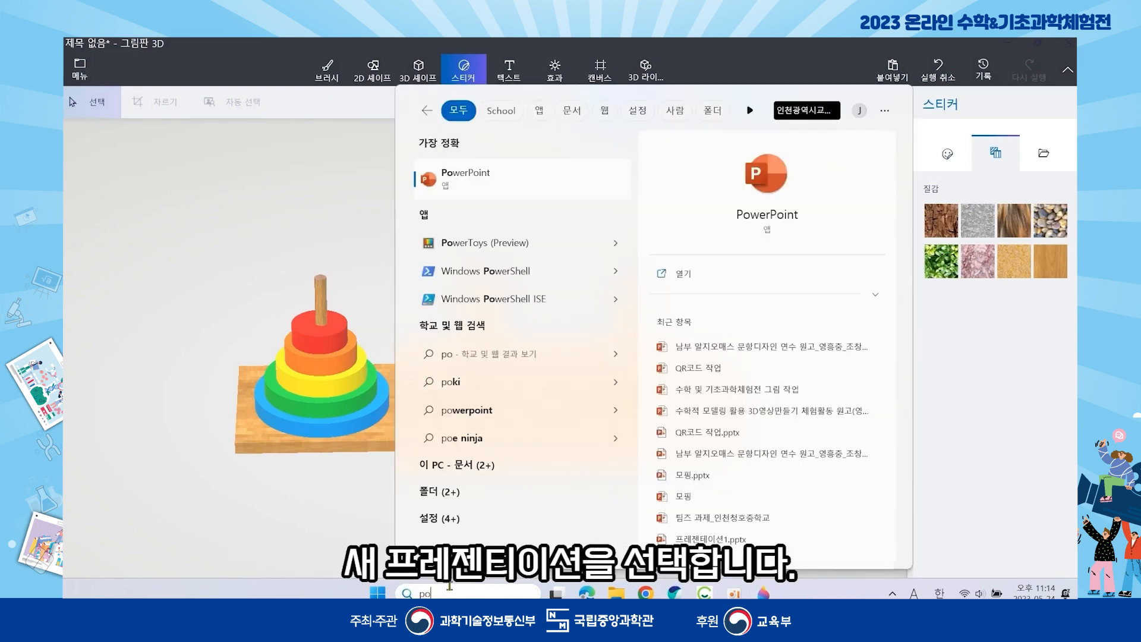
type("wer")
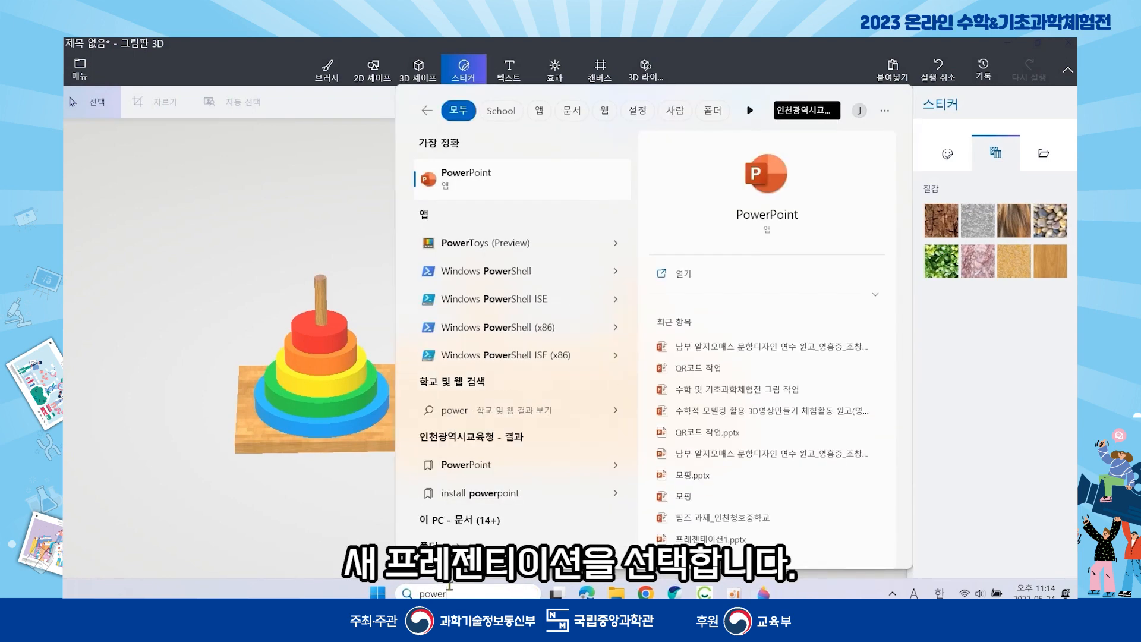
type("point")
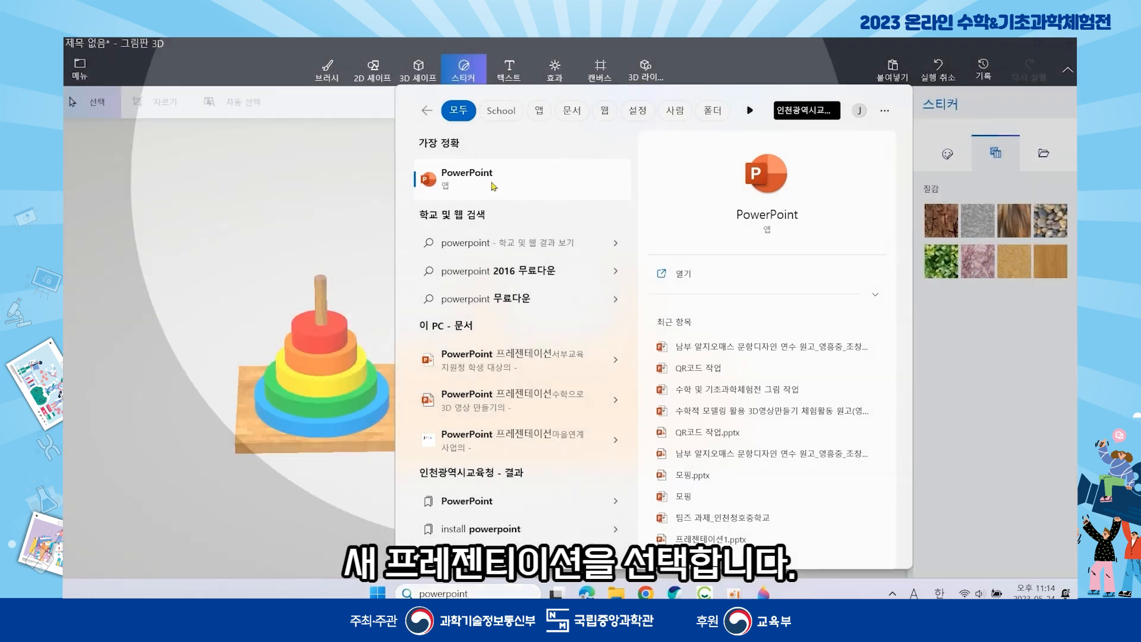
left_click(492, 178)
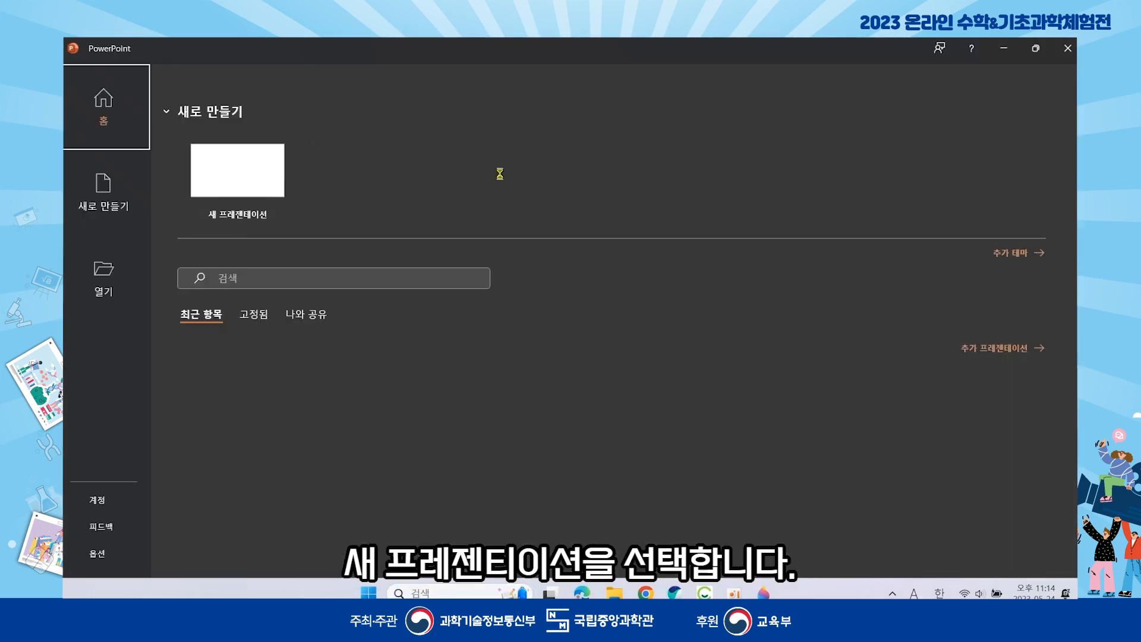
- Create a blank presentation, close Designer, and set slide 1 to the Blank layout
left_click(238, 176)
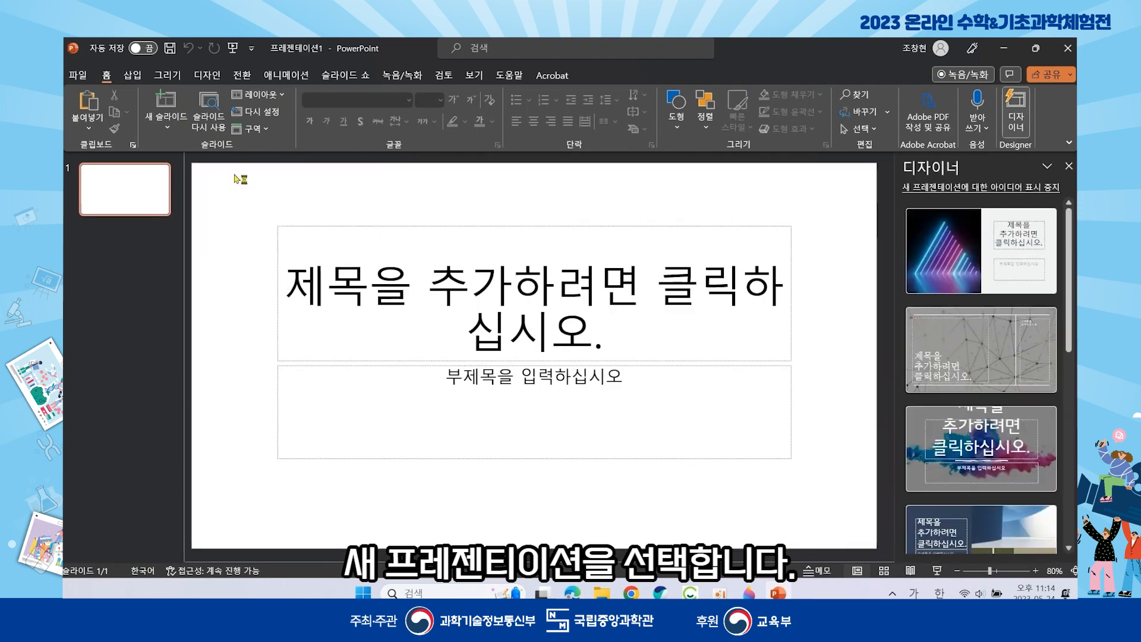
left_click(1068, 166)
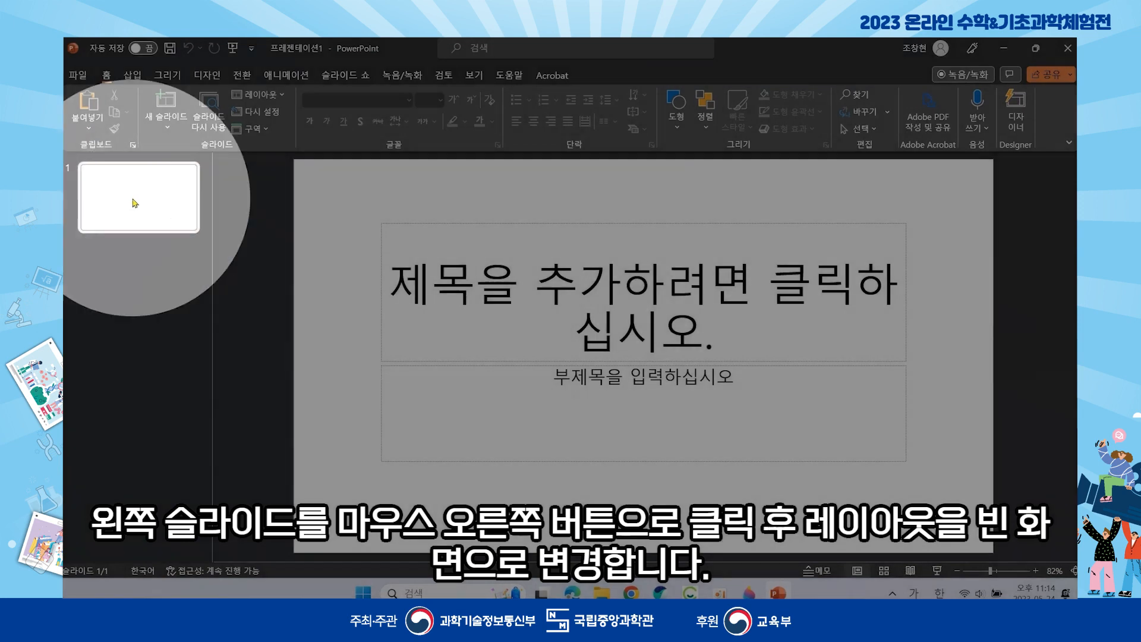
right_click(132, 201)
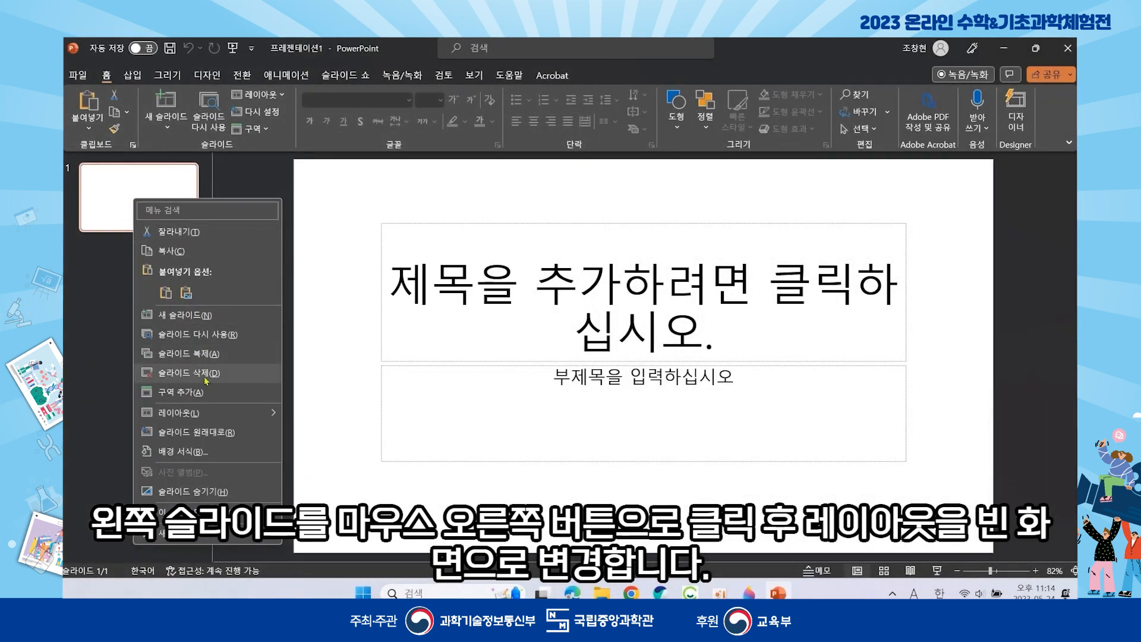
mouse_move(209, 413)
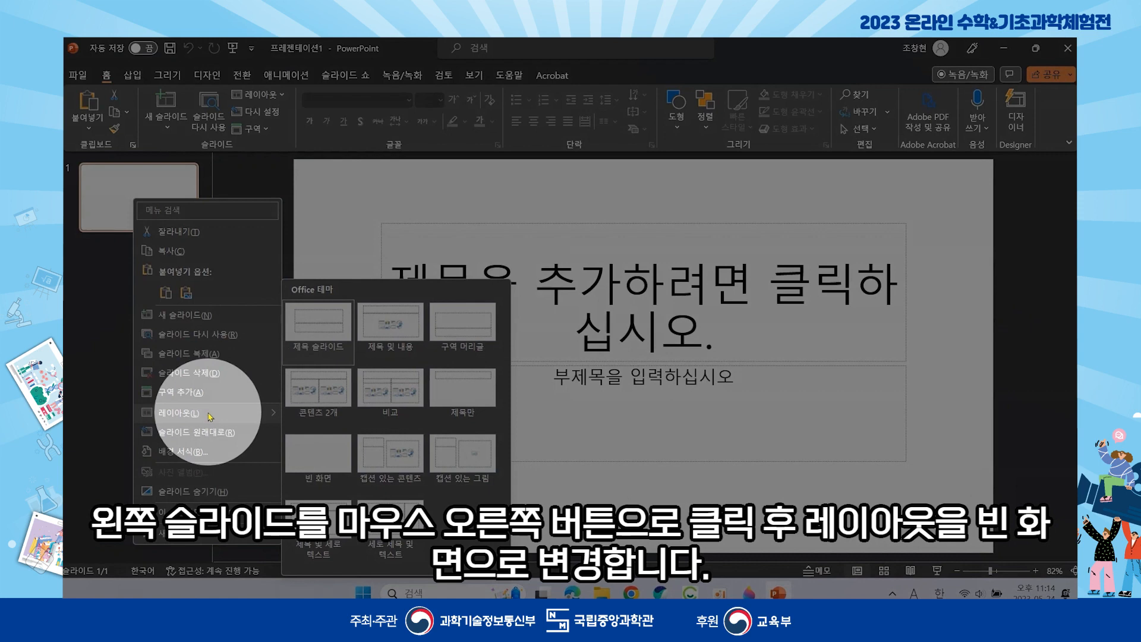
left_click(319, 459)
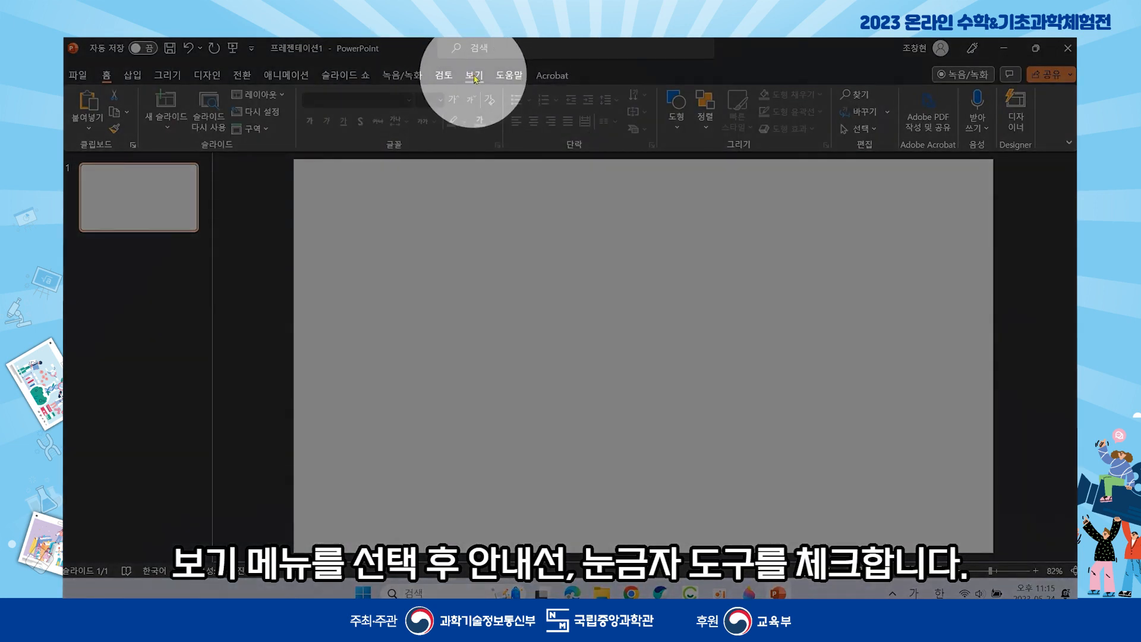
- Turn on the slide guides and the ruler from the View tab
left_click(475, 76)
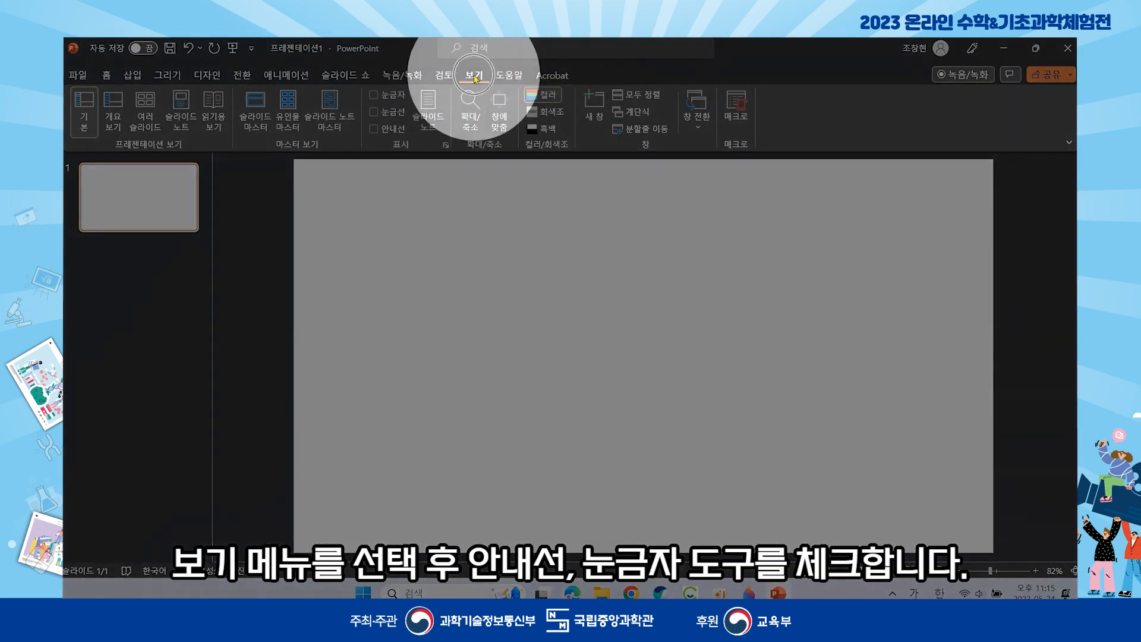
left_click(376, 129)
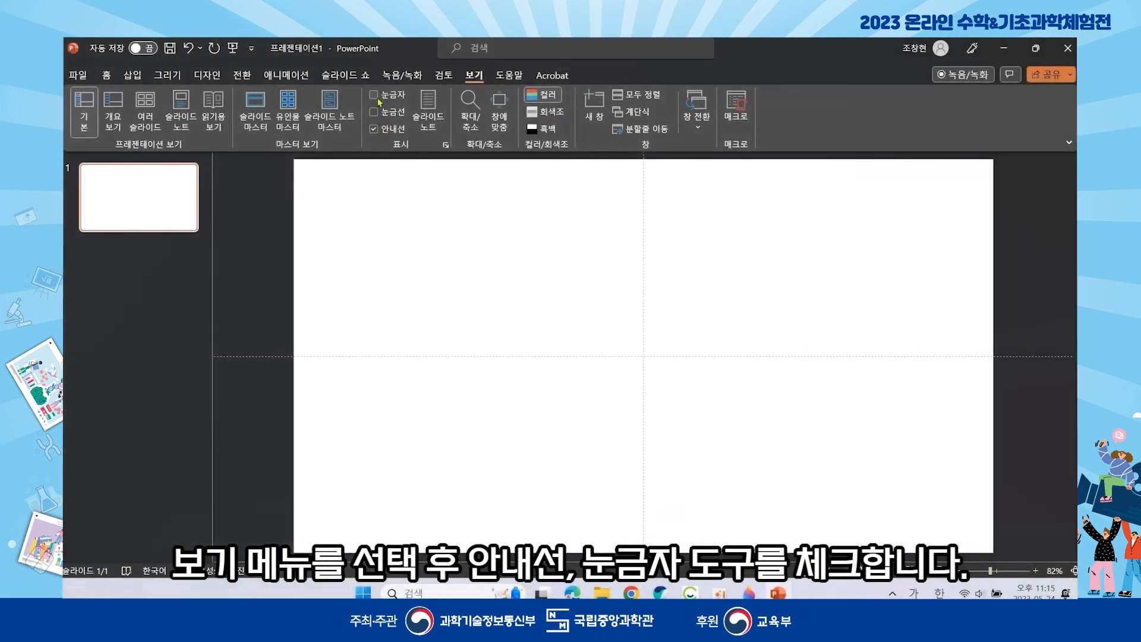
left_click(374, 96)
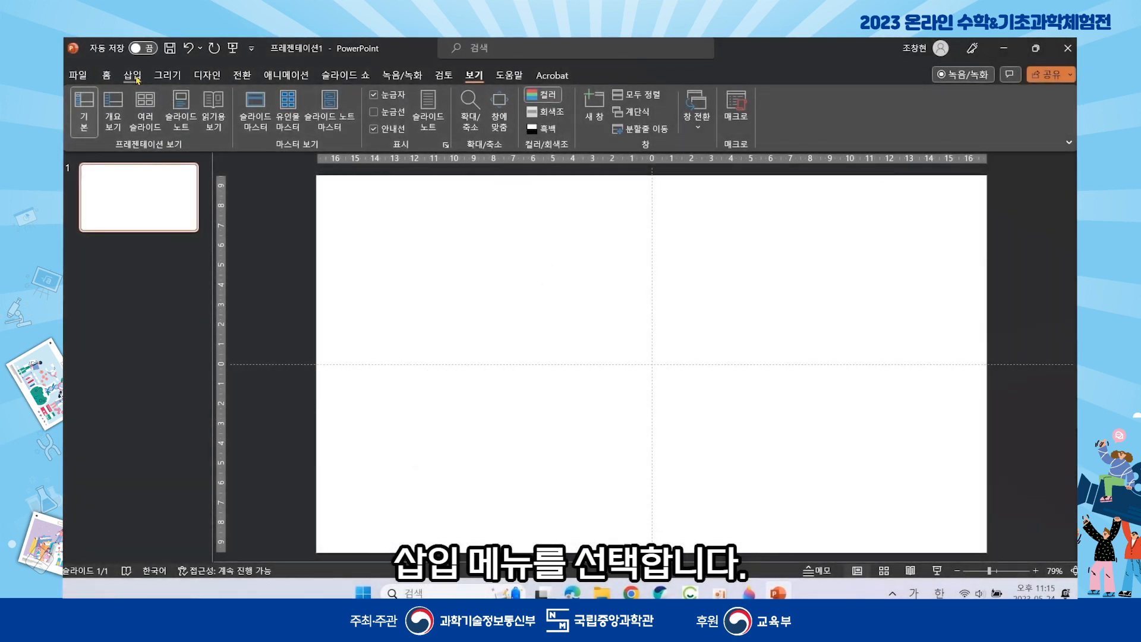
- Insert the Tower of Hanoi .glb model from Downloads through 3D Models > This Device
left_click(133, 76)
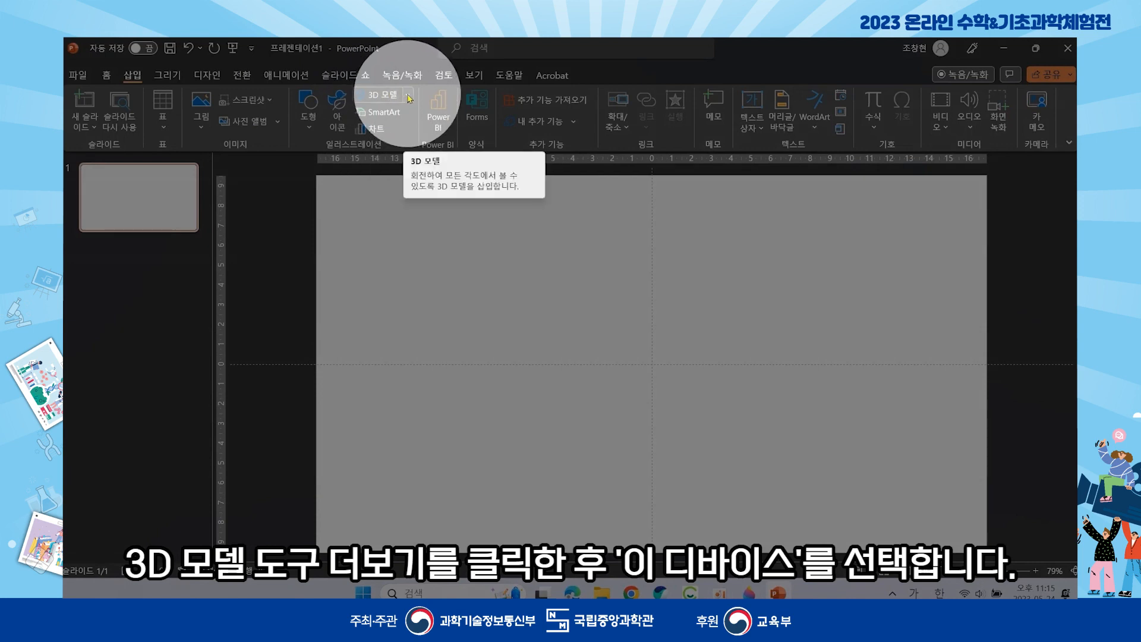
left_click(409, 97)
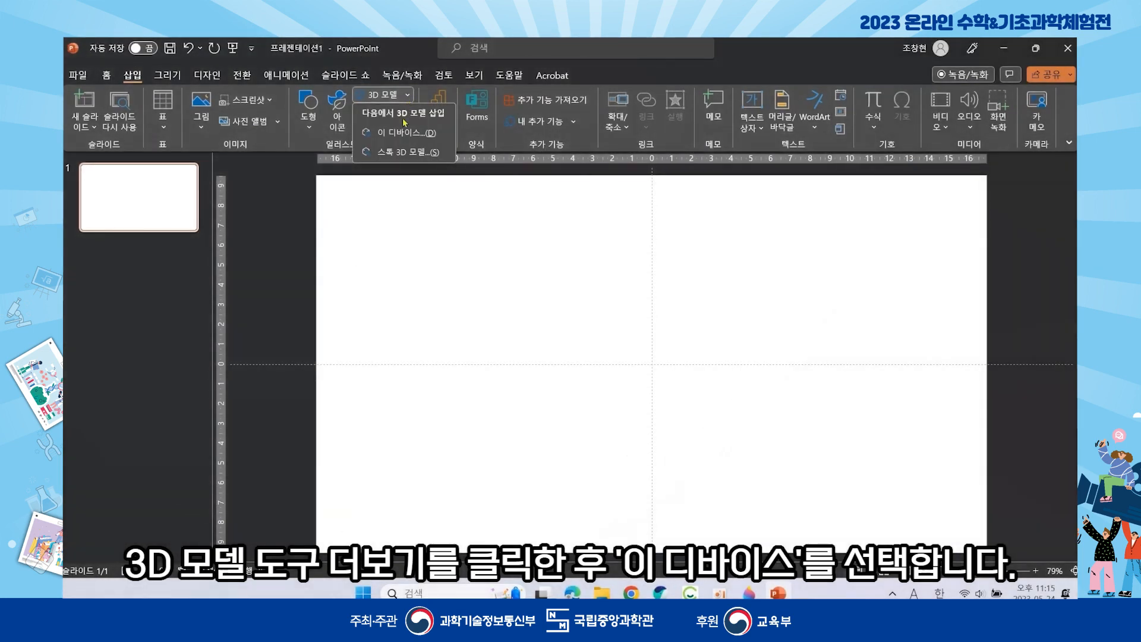
left_click(407, 134)
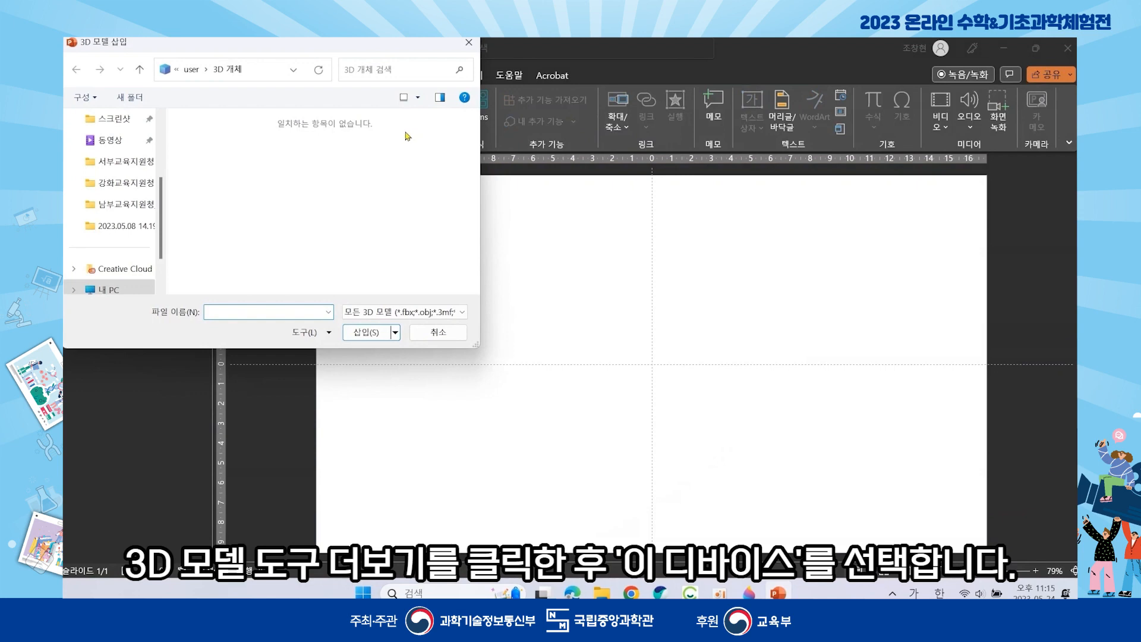
scroll(143, 234, "up", 2)
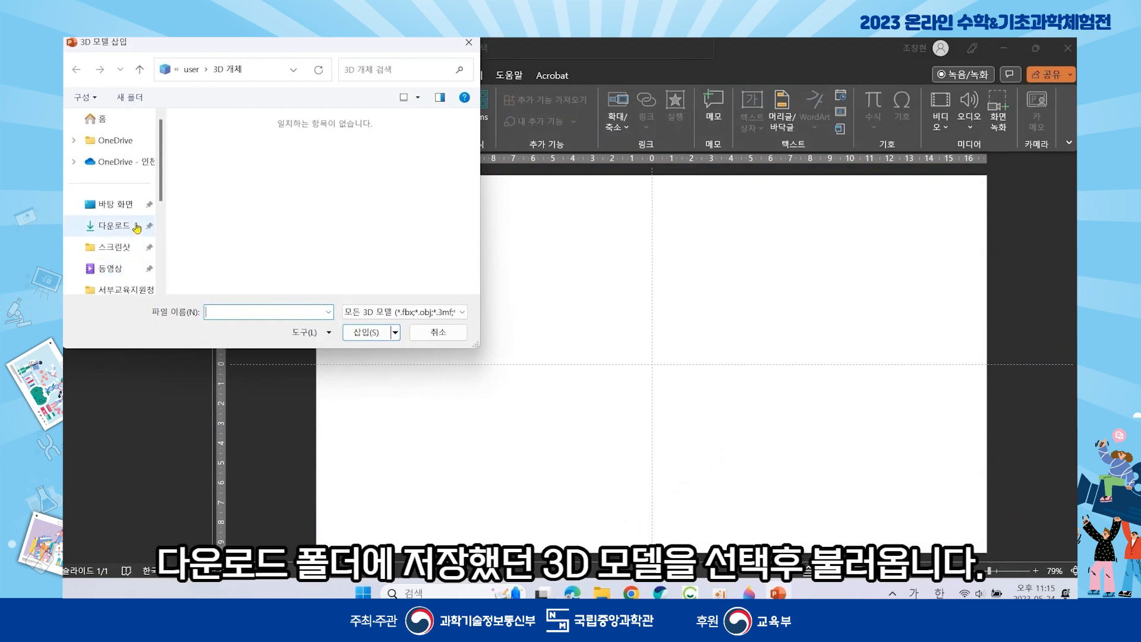
left_click(122, 227)
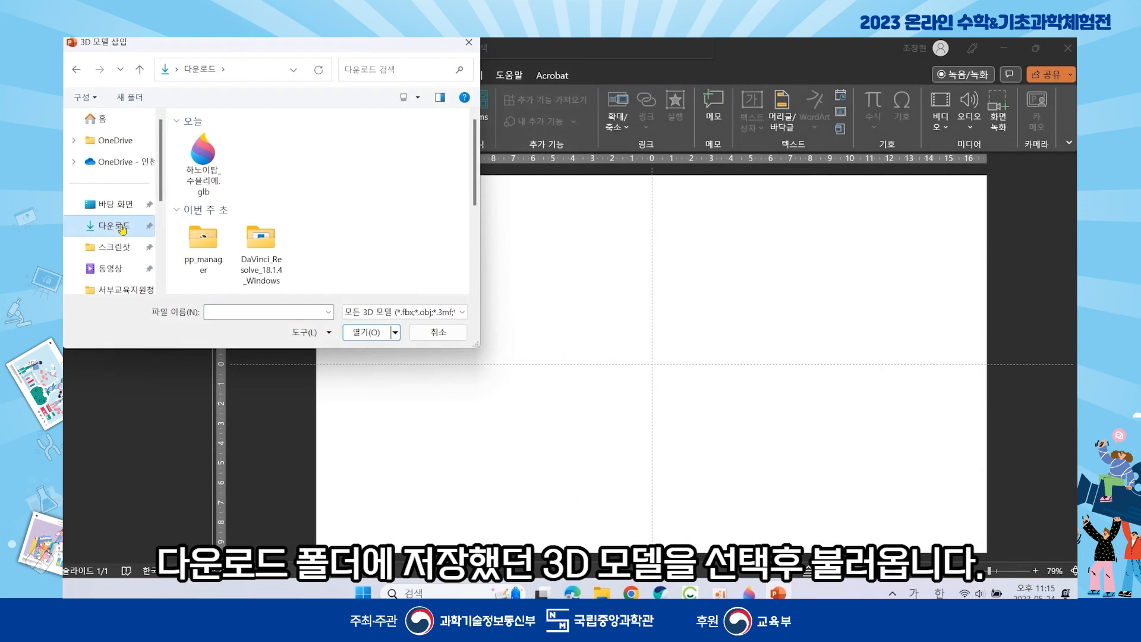
left_click(211, 154)
left_click(367, 337)
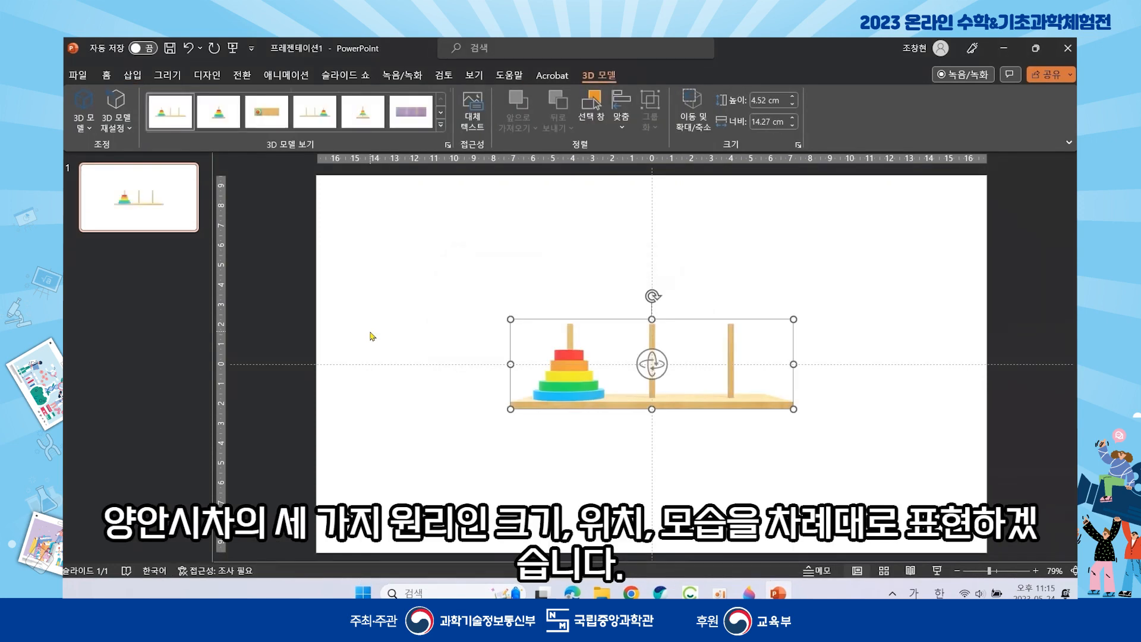
- Move the Tower of Hanoi model to the slide's left half and shrink it to 3.33 × 11.33 cm
left_click_drag(676, 401, 513, 384)
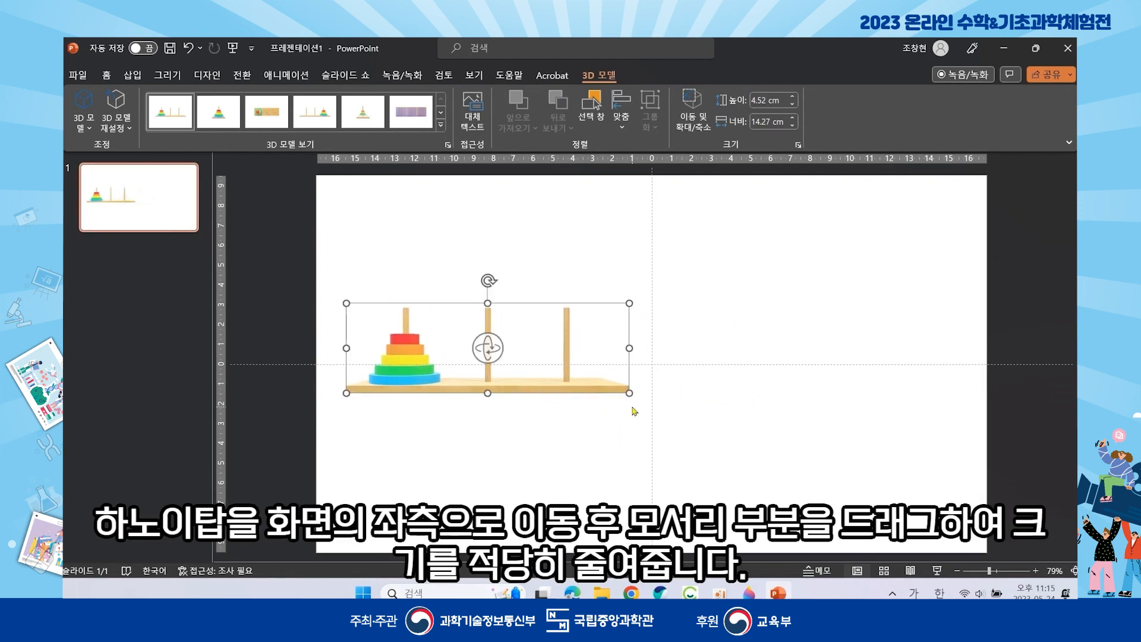
left_click_drag(631, 393, 571, 370)
left_click_drag(483, 362, 514, 382)
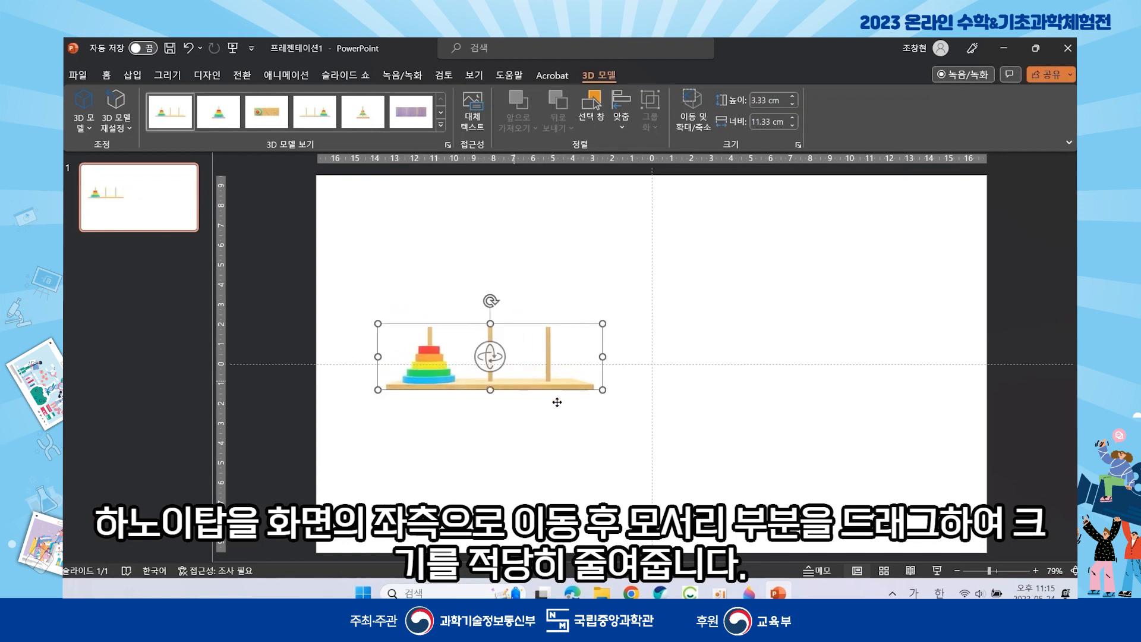
left_click(559, 436)
- Tilt the model 10° around the X axis in Format 3D Model
right_click(438, 377)
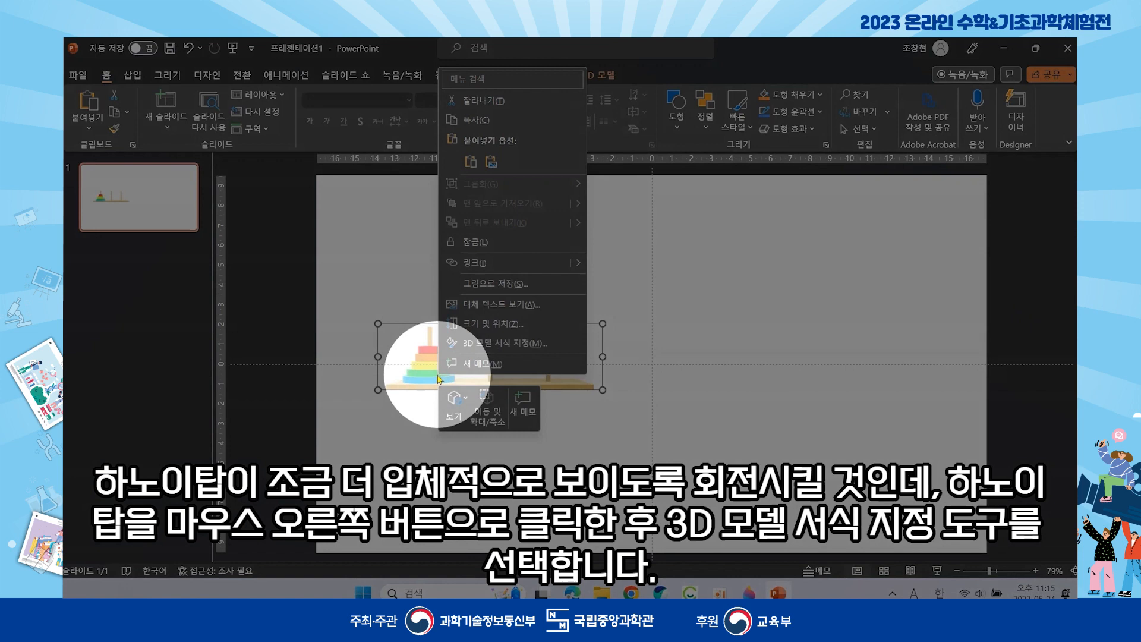
left_click(499, 345)
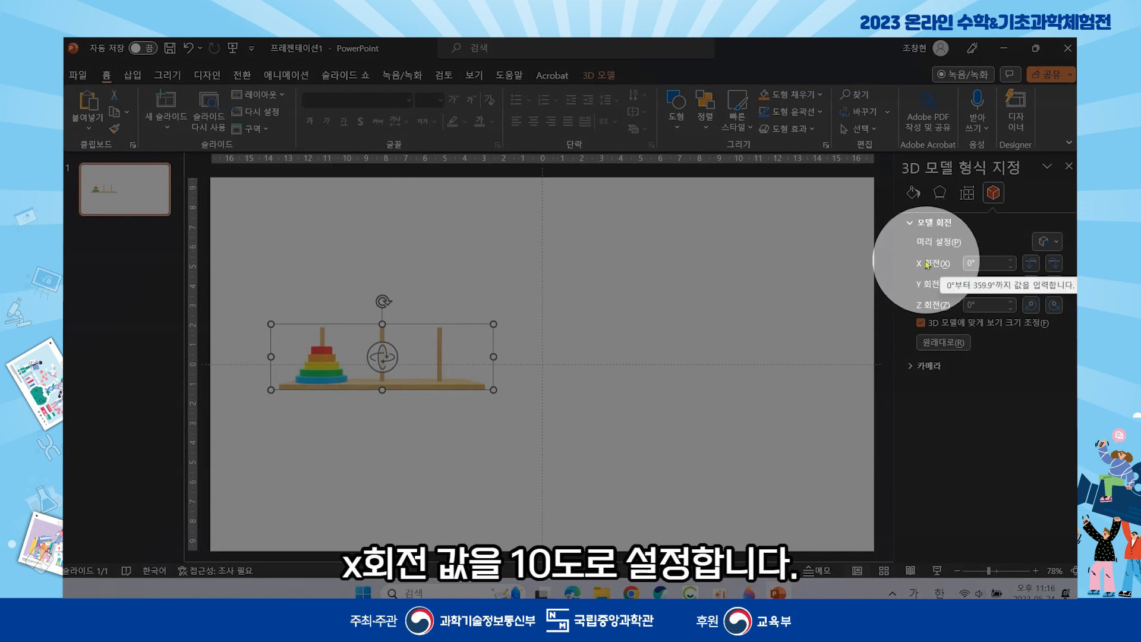
left_click(1012, 260)
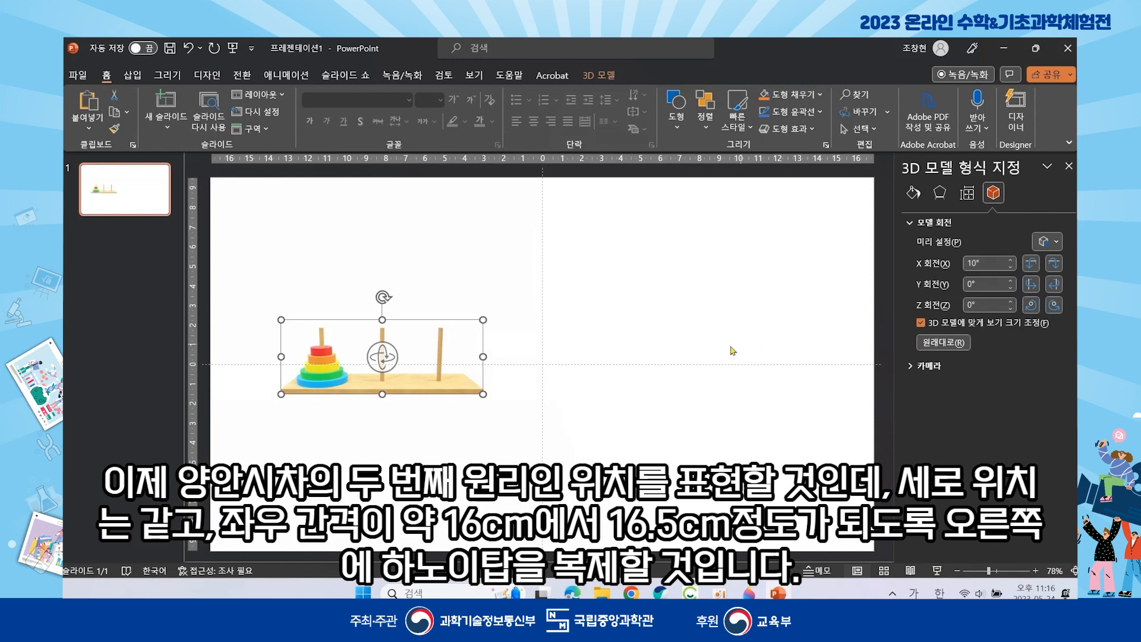
- Copy the tilted tower and paste the duplicate on the right half, level with the original
right_click(430, 382)
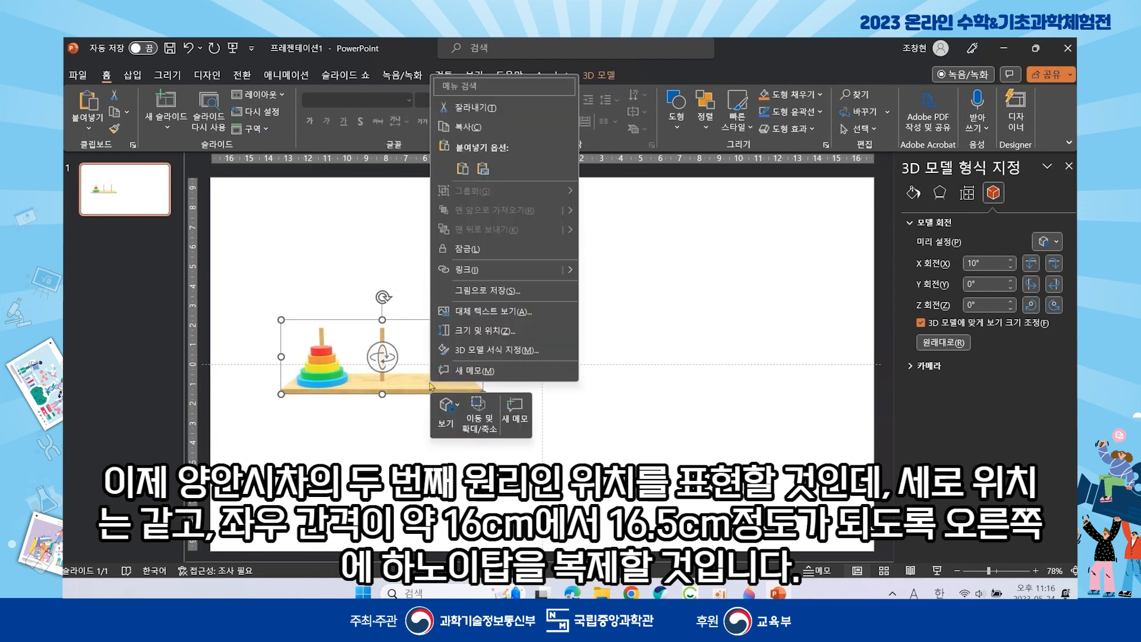
left_click(468, 126)
right_click(465, 237)
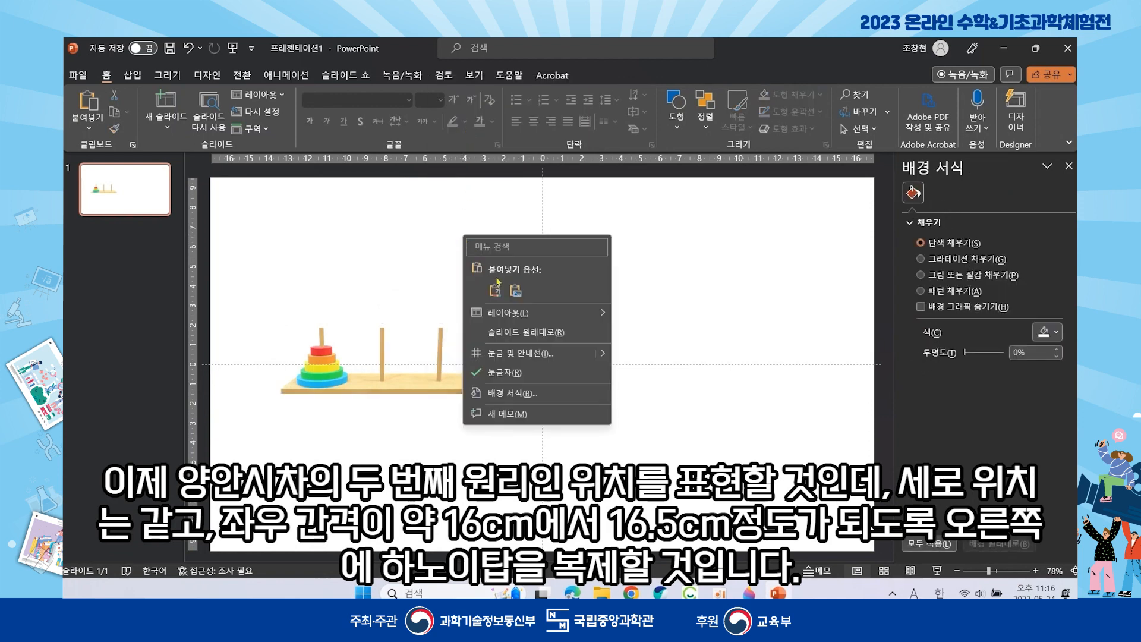
left_click(512, 290)
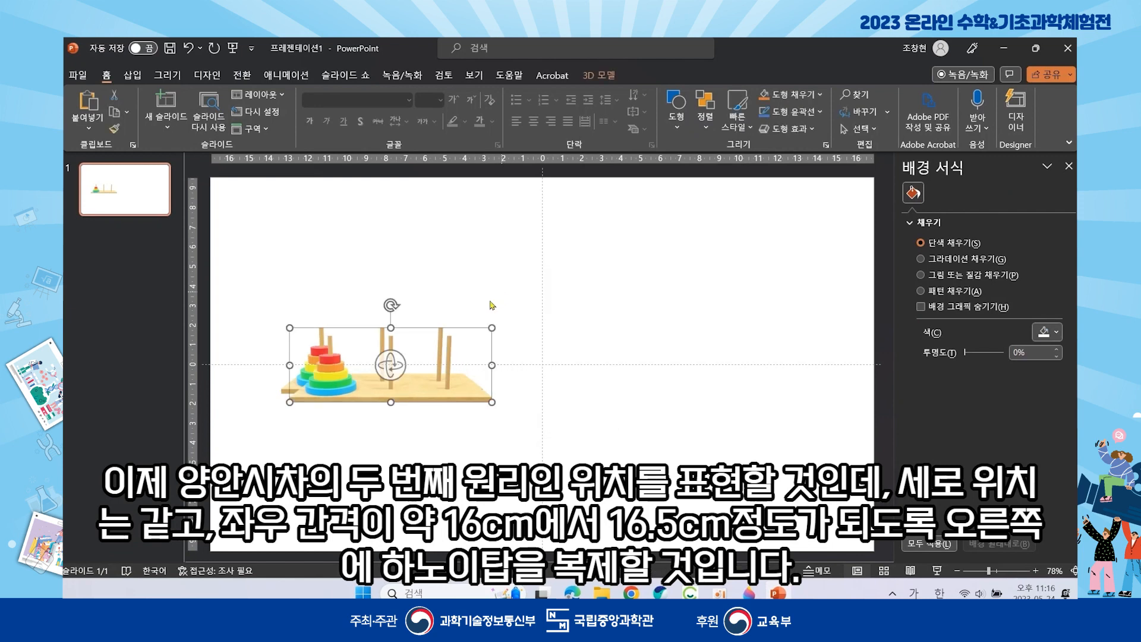
left_click_drag(413, 383, 725, 375)
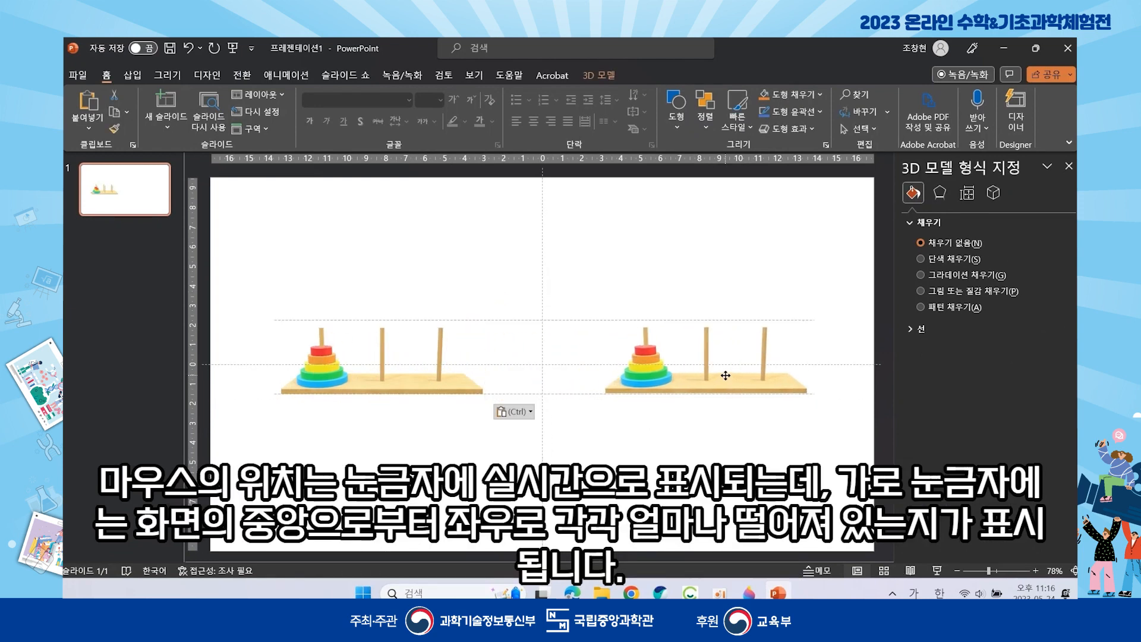
- Slide the right tower sideways at the same height so the towers stand about 16.5 cm apart
left_click_drag(725, 376, 726, 375)
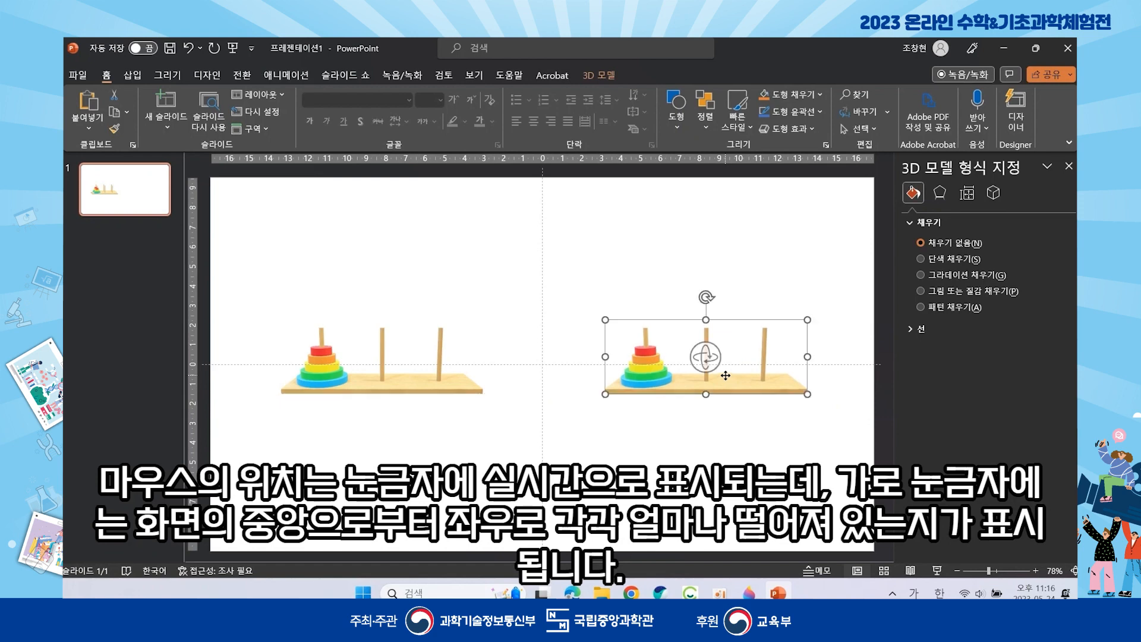
left_click(383, 358)
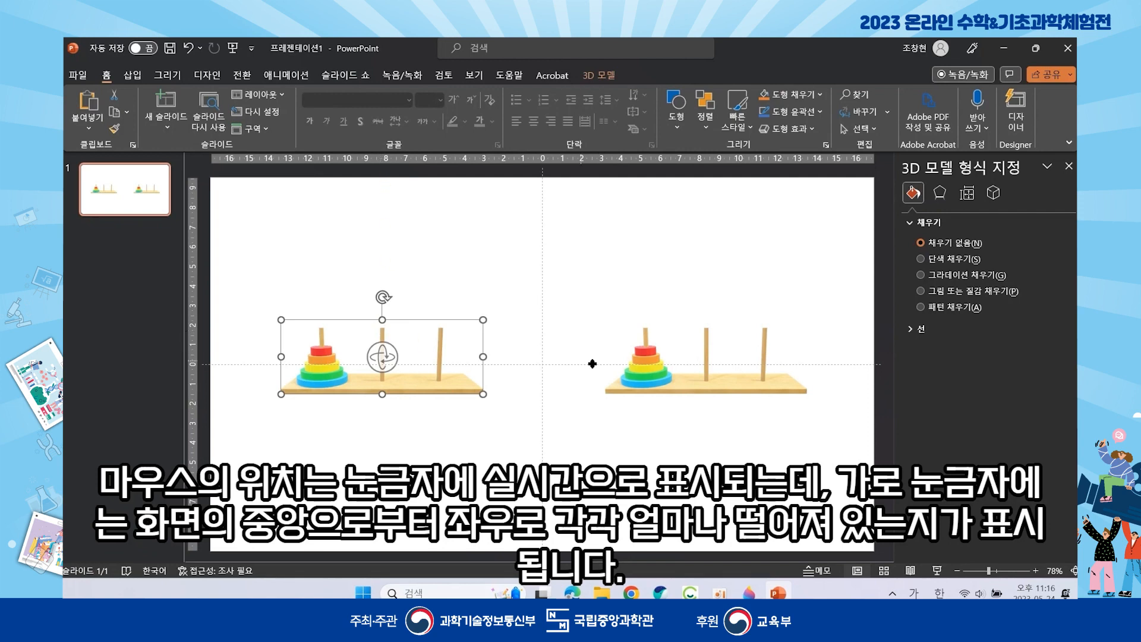
left_click(679, 384)
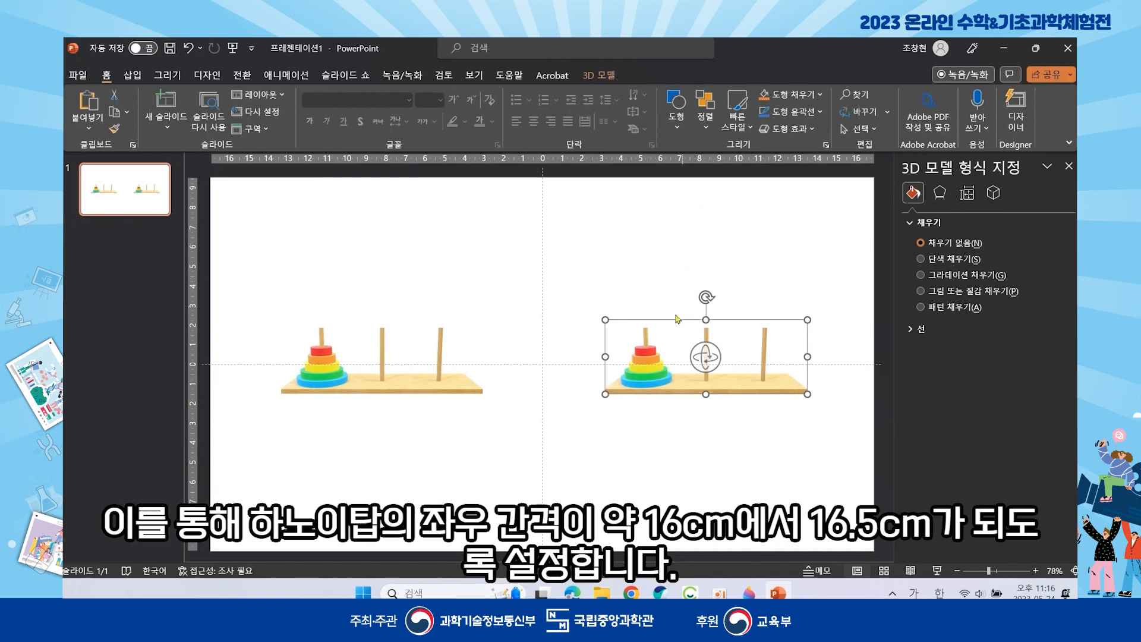
mouse_move(651, 367)
left_mouse_down("shift")
mouse_move(731, 369)
mouse_move(565, 368)
mouse_move(702, 364)
mouse_move(651, 367)
left_mouse_up("shift")
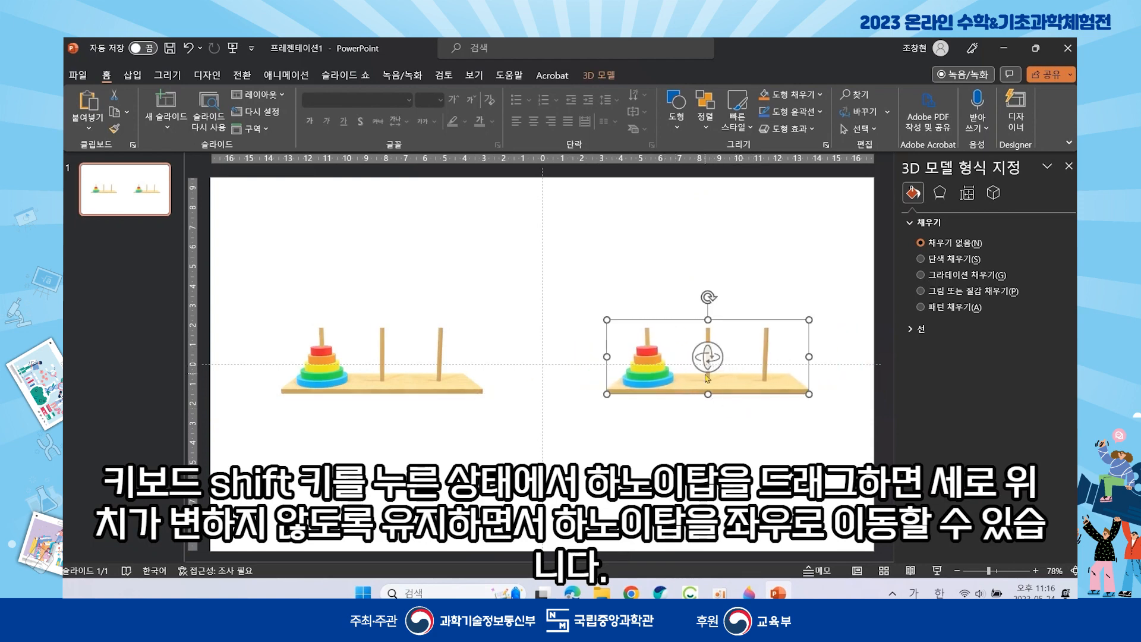
left_click(675, 428)
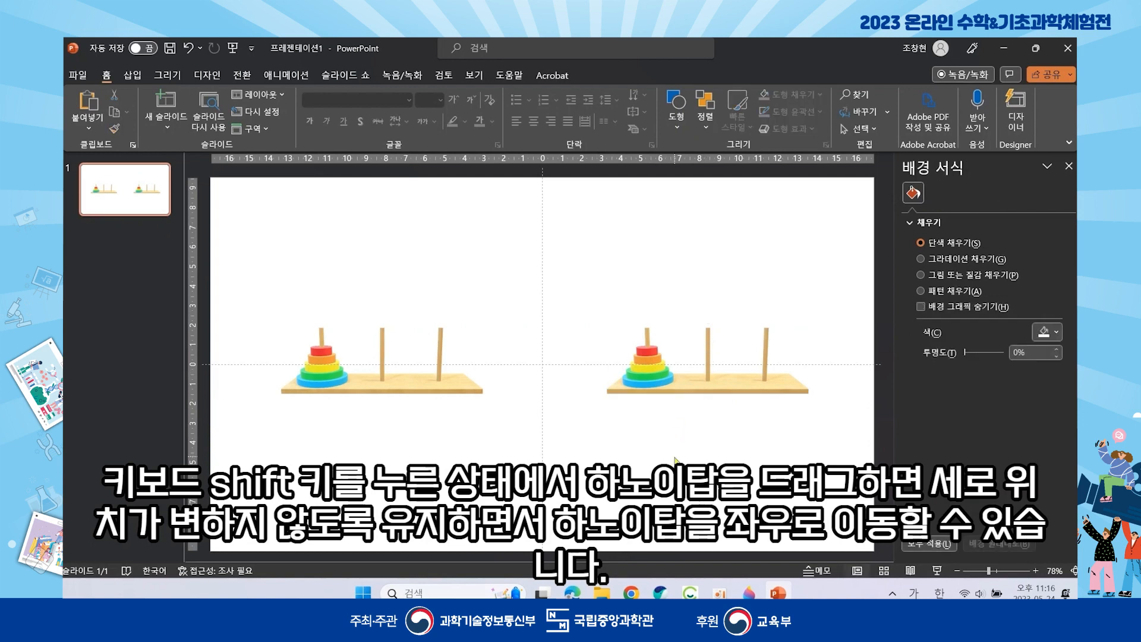
left_click(449, 386)
- In the left tower's Format 3D Model settings, enter 3 as its Y Rotation
right_click(448, 387)
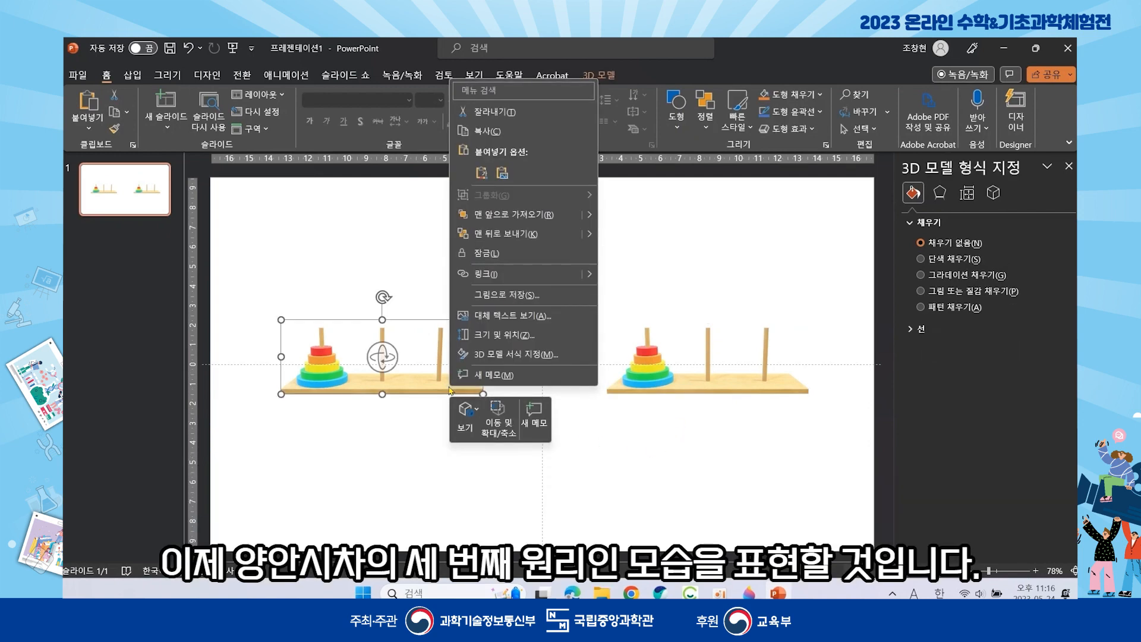
left_click(486, 356)
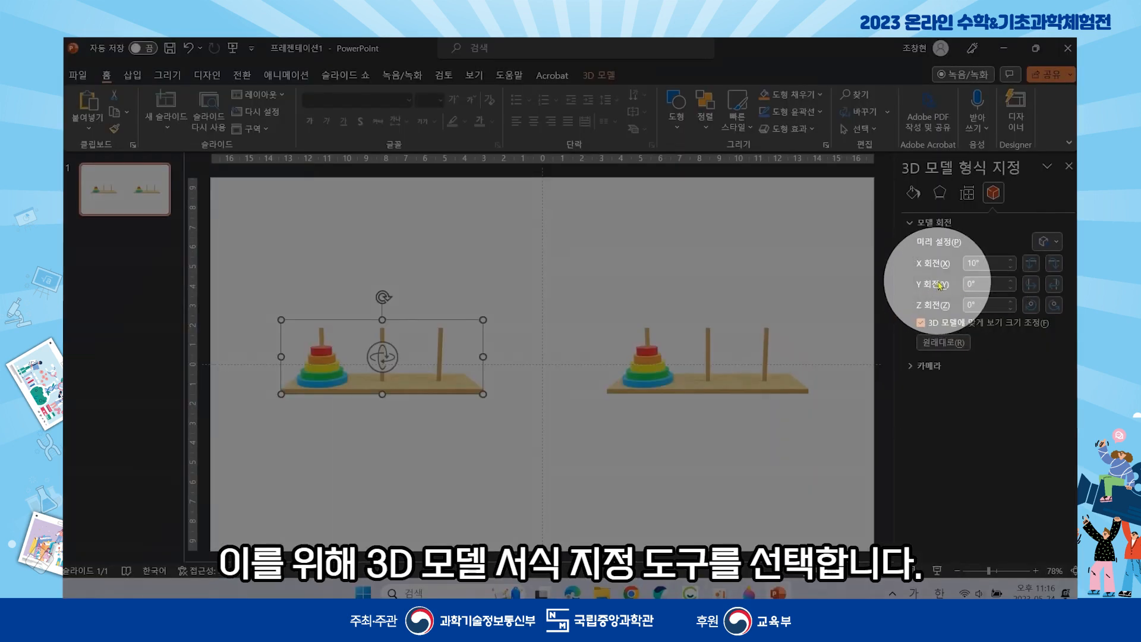
left_click(753, 381)
left_click(438, 378)
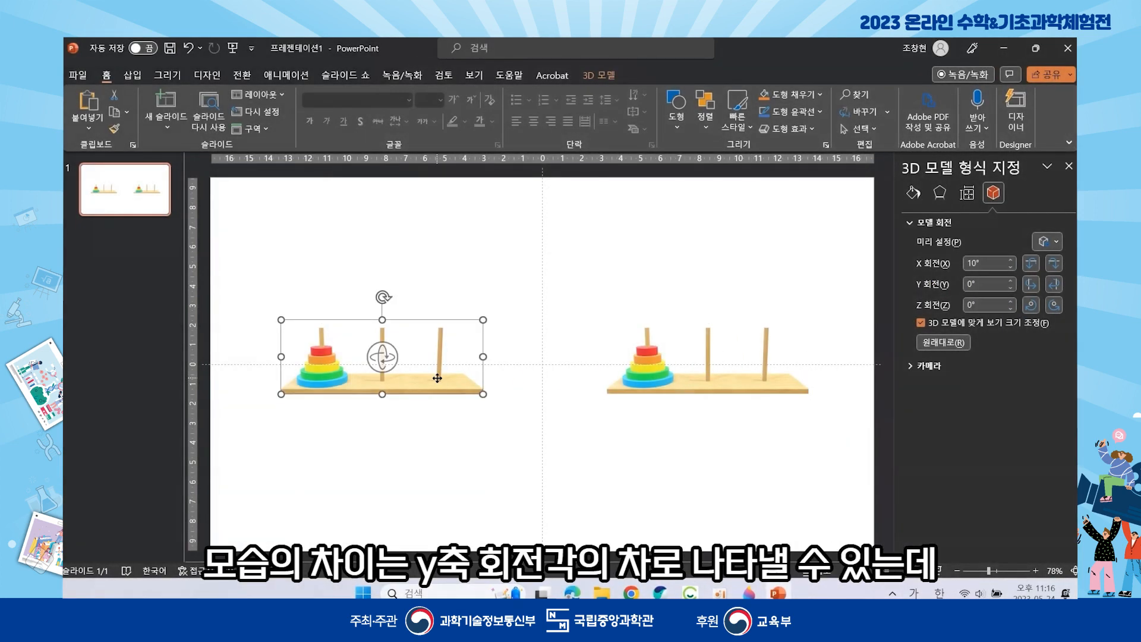
left_click(704, 384)
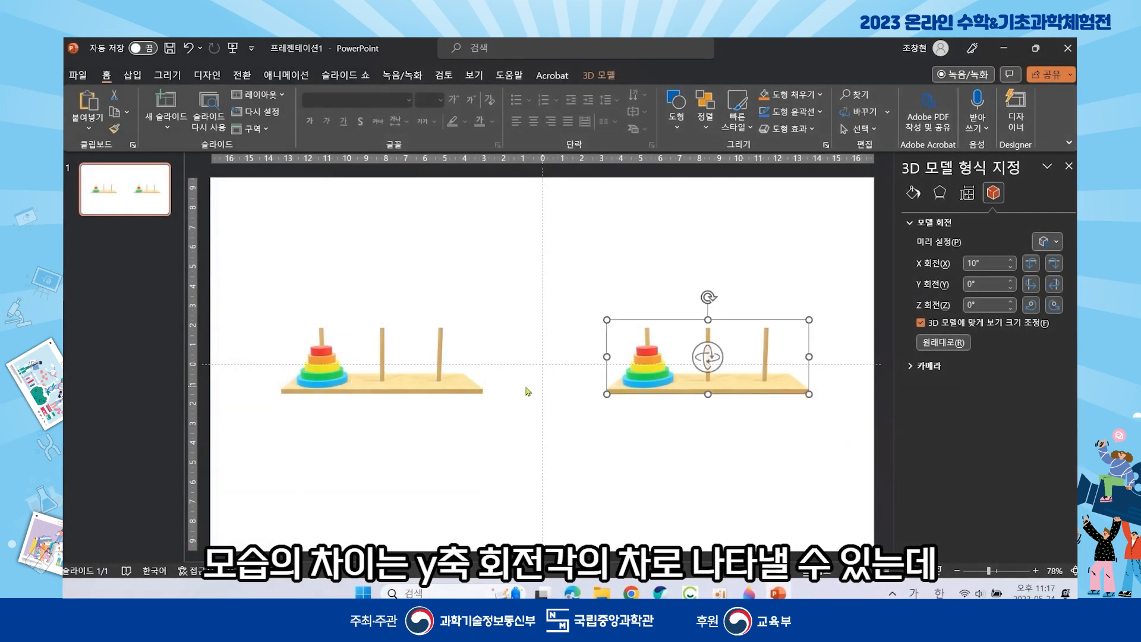
left_click(457, 384)
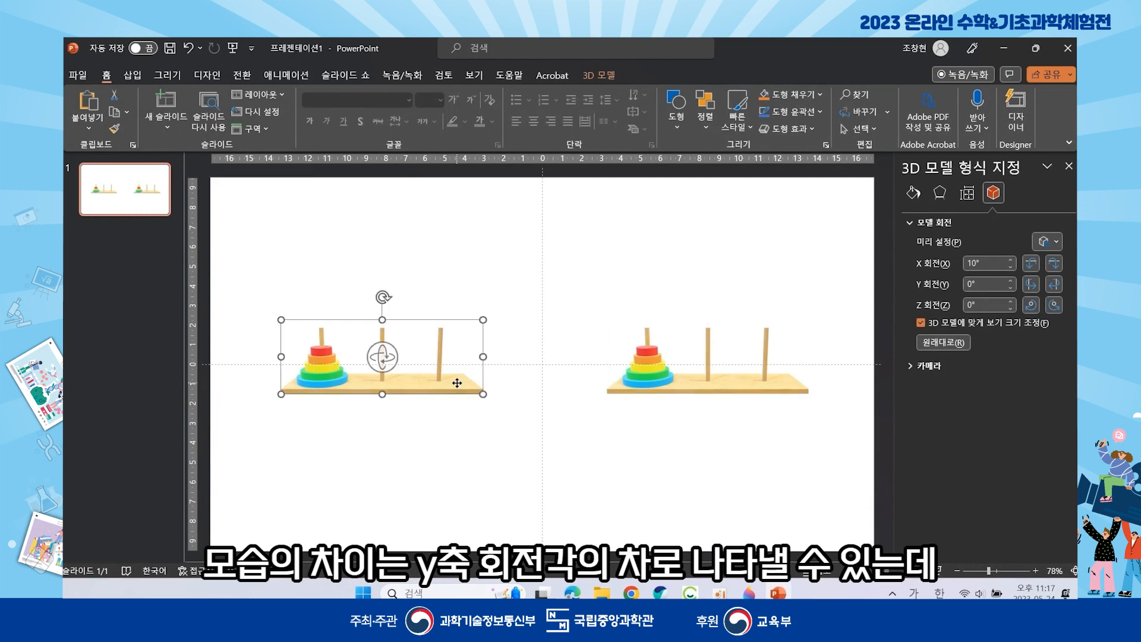
left_click(689, 388)
left_click_drag(983, 281, 912, 286)
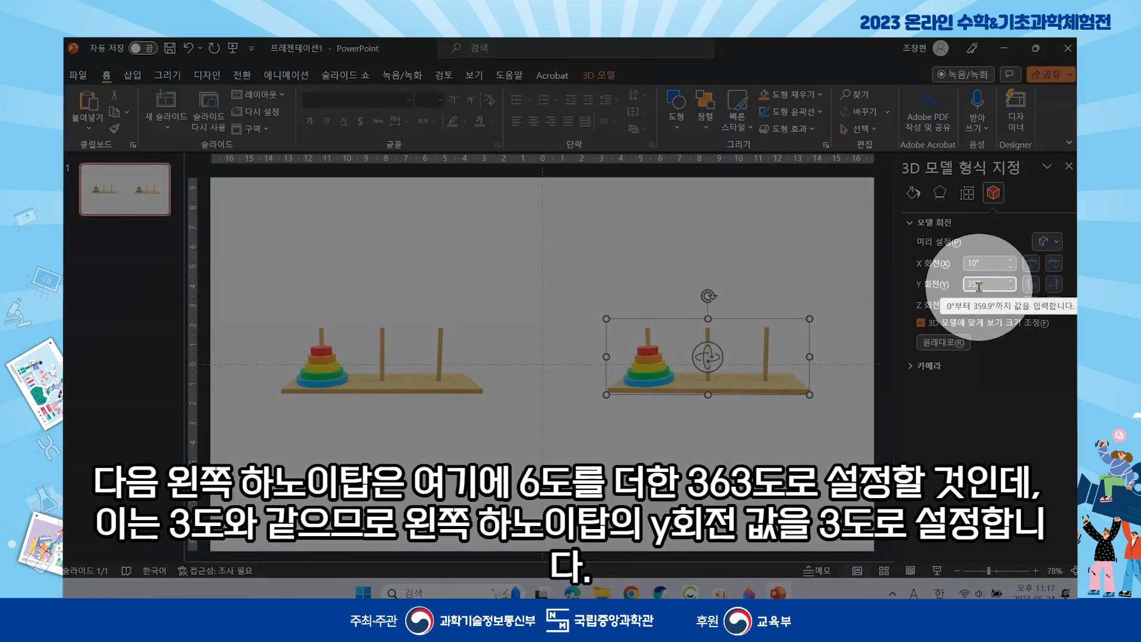
left_click(468, 383)
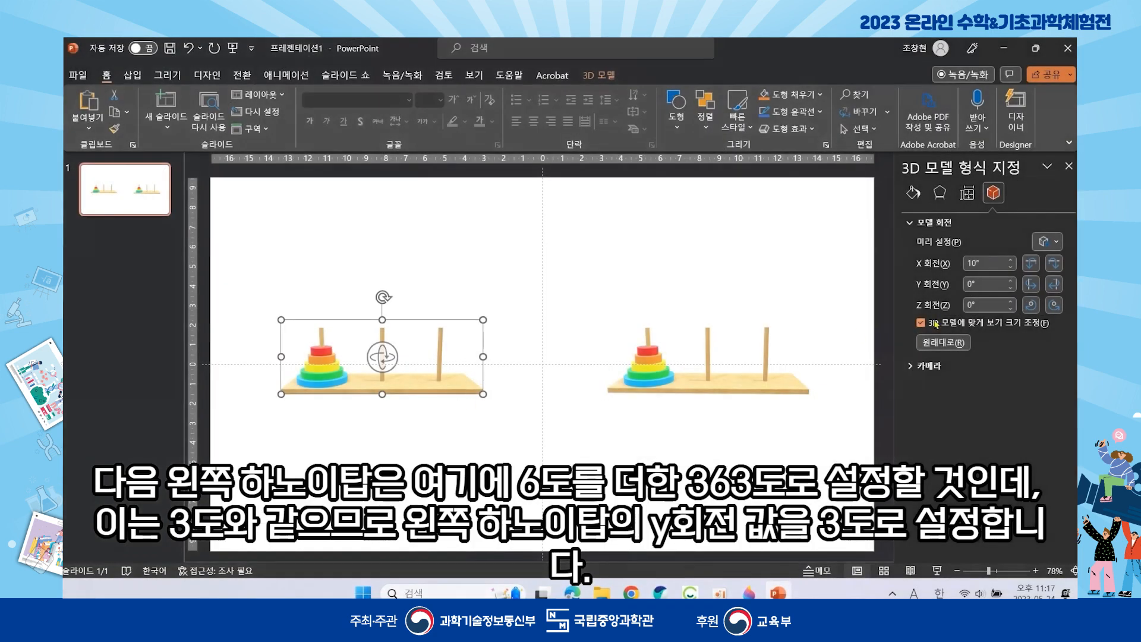
left_click(978, 283)
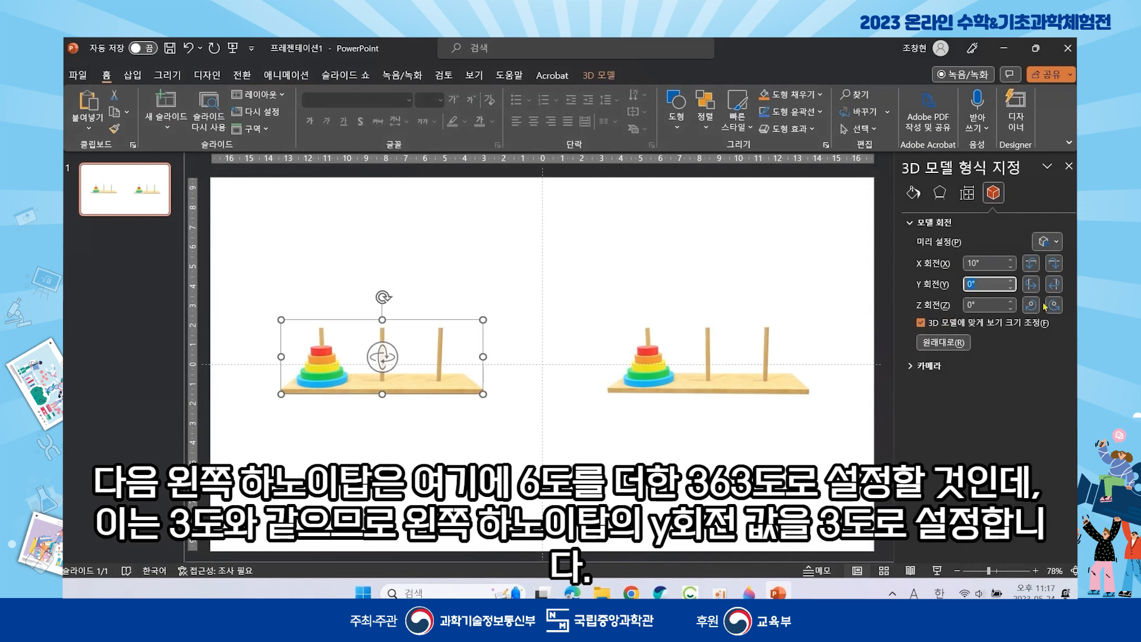
type("3")
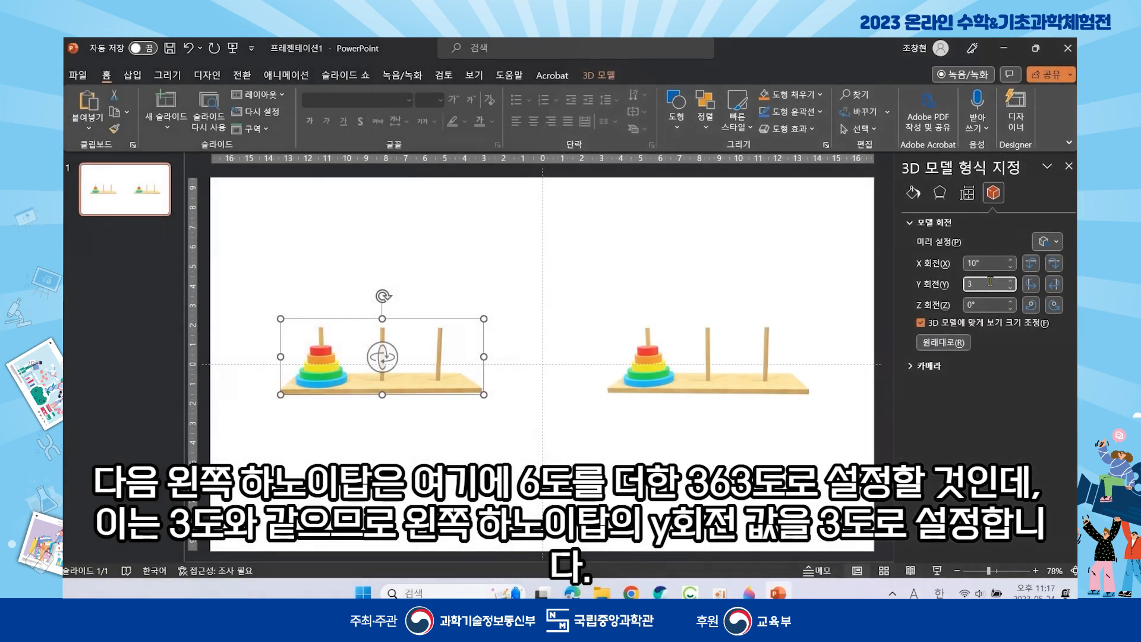
left_click(693, 271)
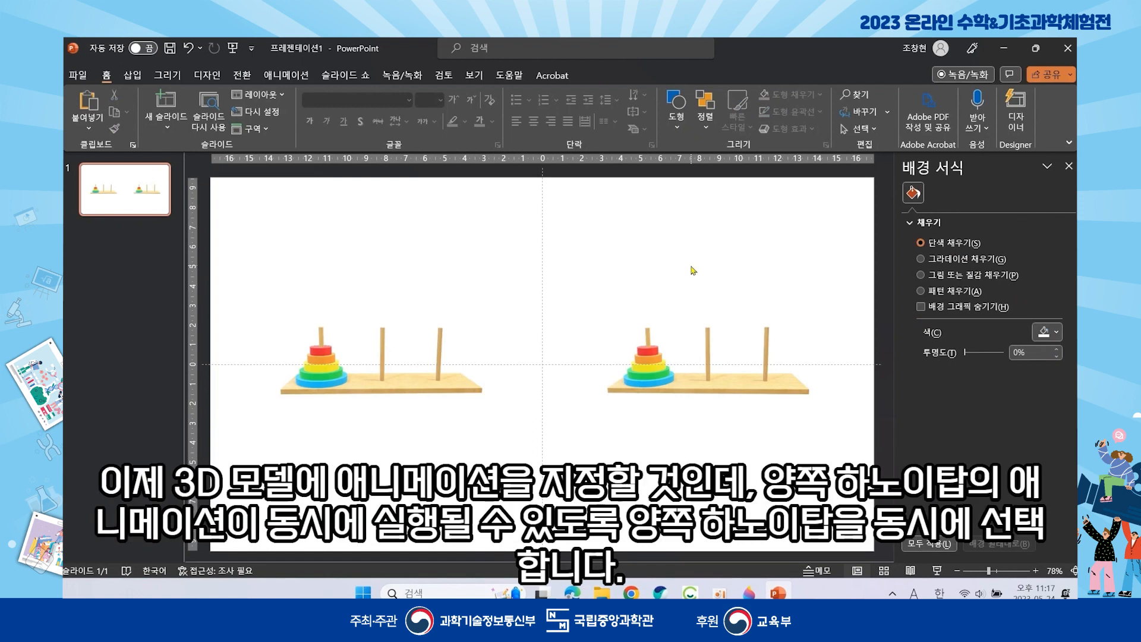
- Give both towers a Turntable animation and confirm 3D Model 3 and 4 in the Animation Pane
left_click_drag(220, 205, 867, 515)
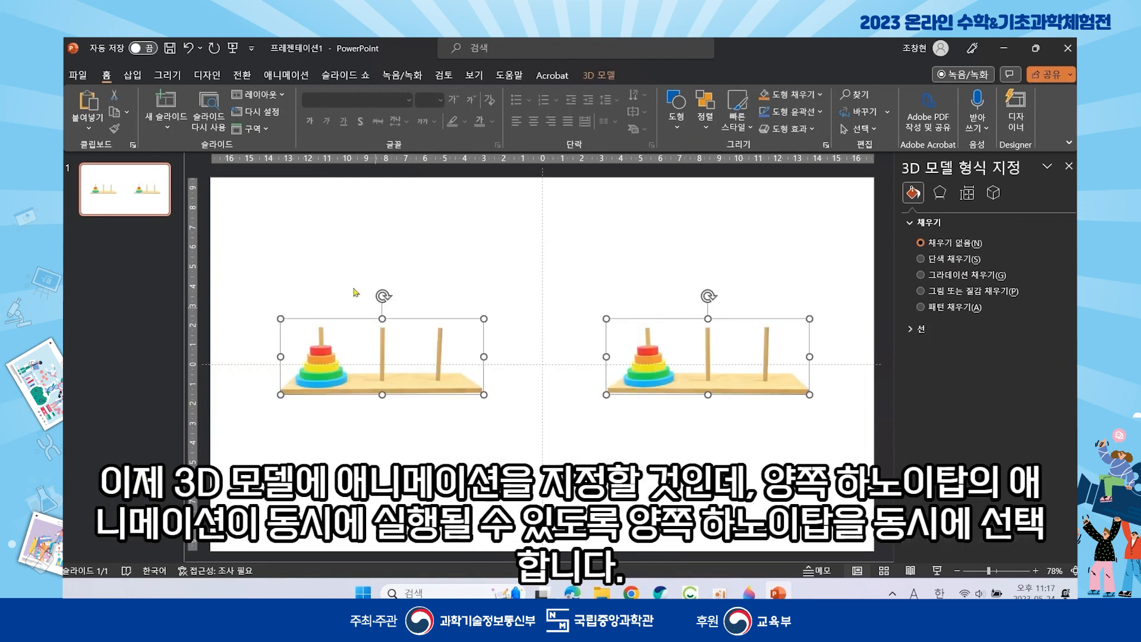
left_click(286, 76)
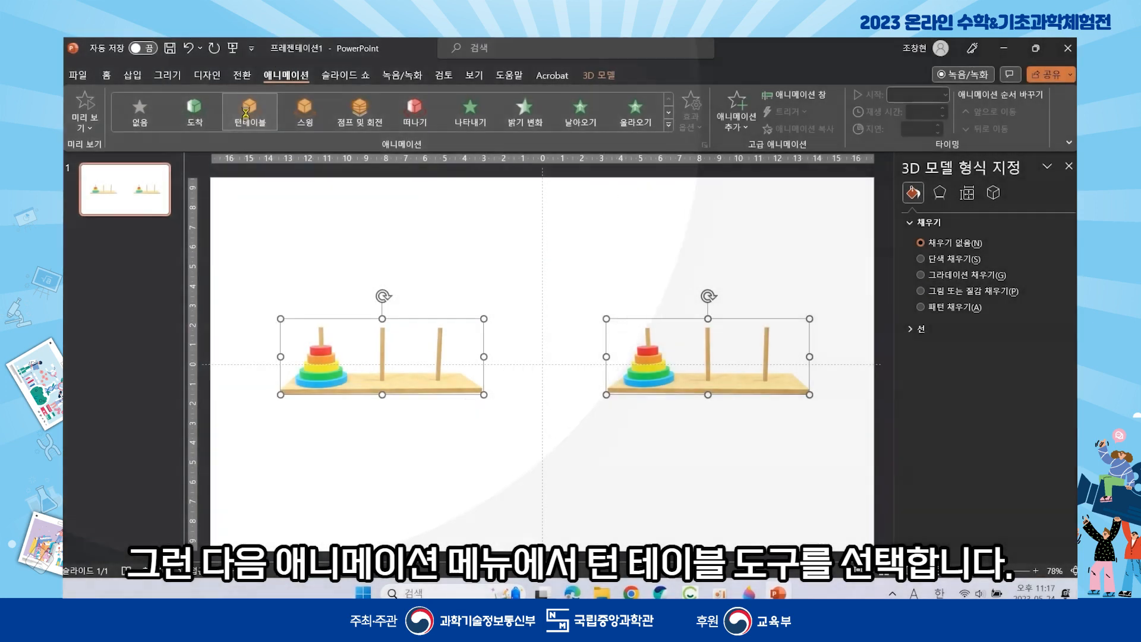
left_click(247, 116)
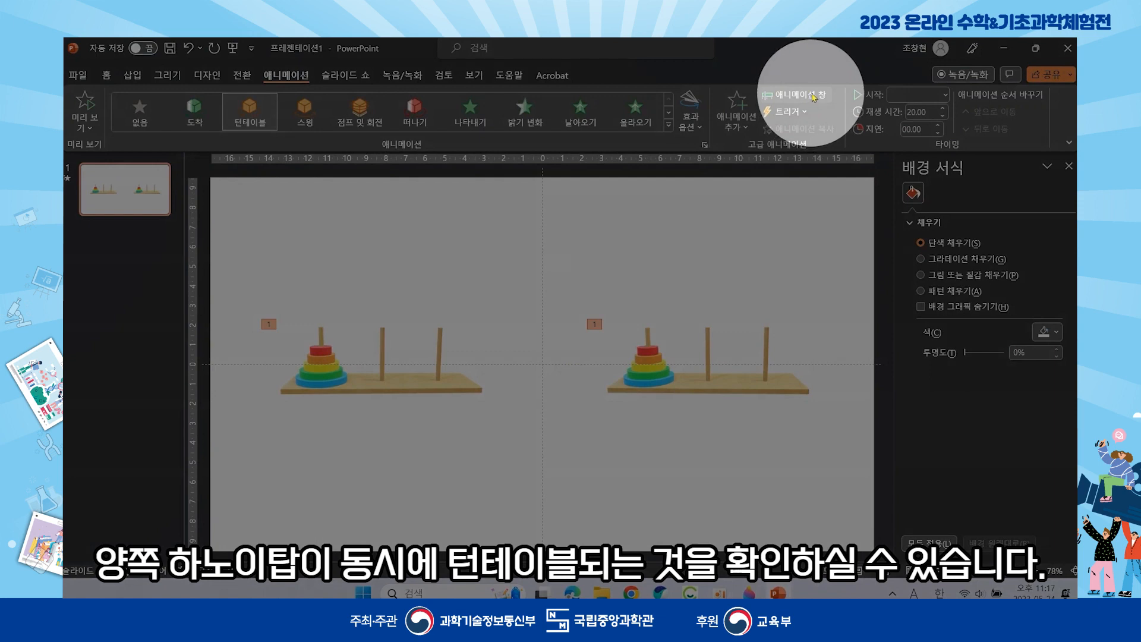
left_click(792, 94)
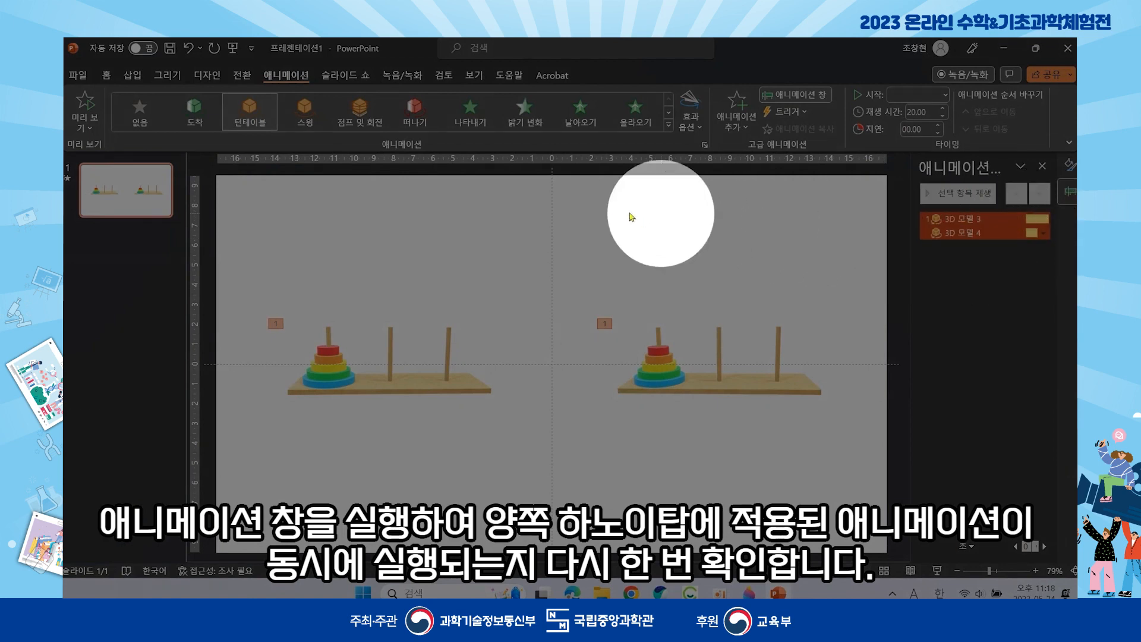
left_click(558, 220)
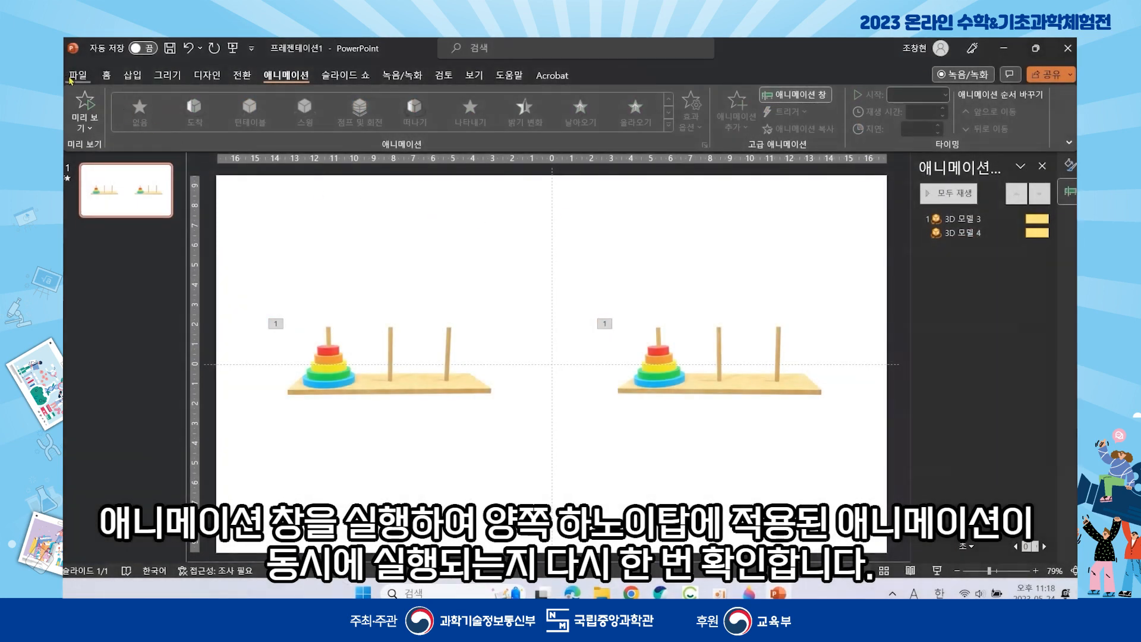
left_click(70, 80)
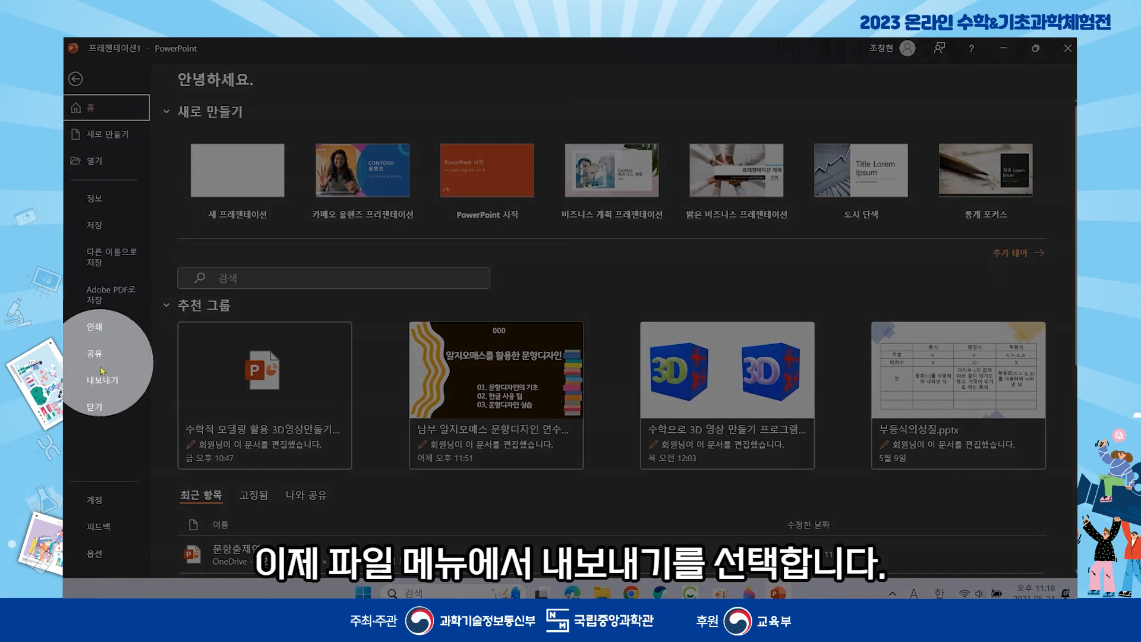
- Start exporting the slide as an MP4 video saved into Downloads
left_click(104, 381)
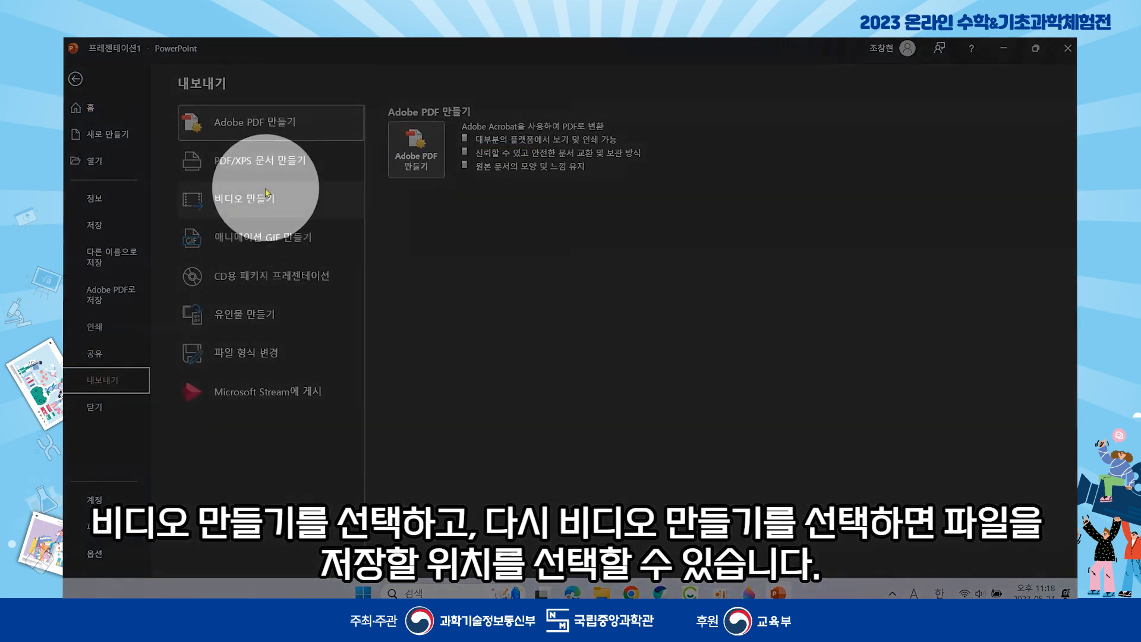
left_click(260, 196)
left_click(410, 321)
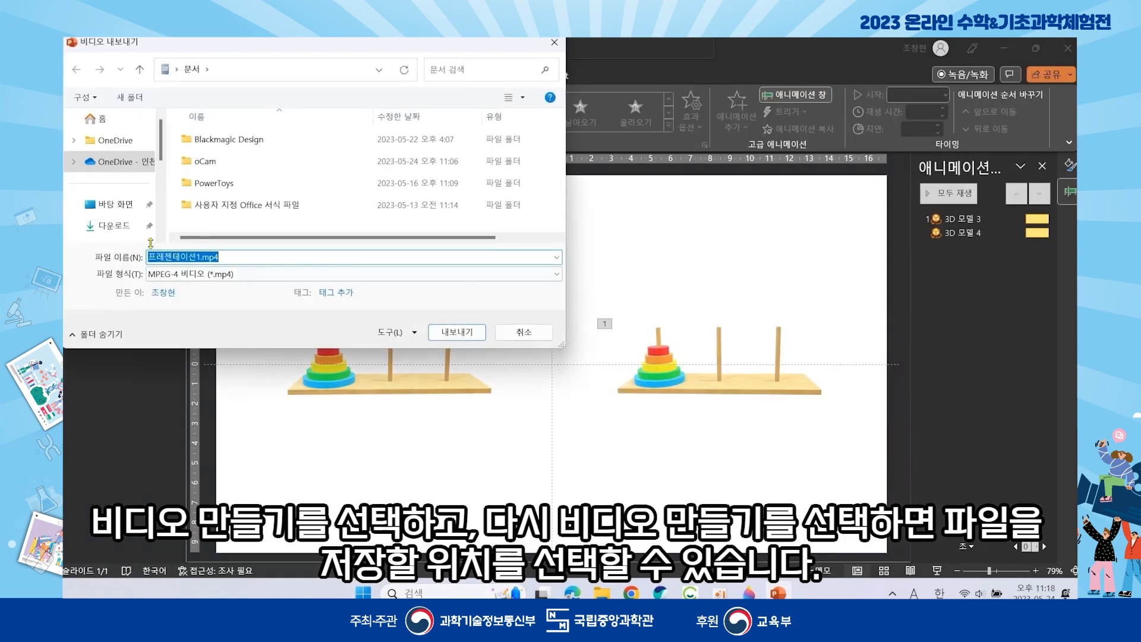
left_click(126, 229)
- Name the video 하노이탑_ followed by the creator's name and export it
left_click(202, 256)
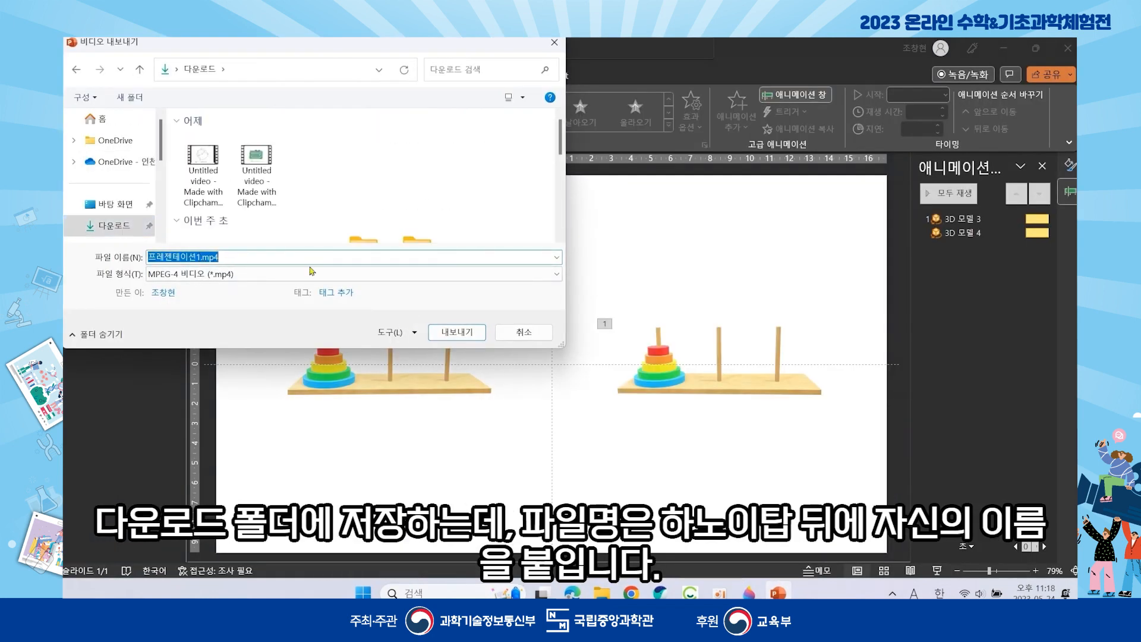
type("gk")
key("BackSpace")
key("BackSpace")
key("Hangul")
type("하노이탑_수믈리에")
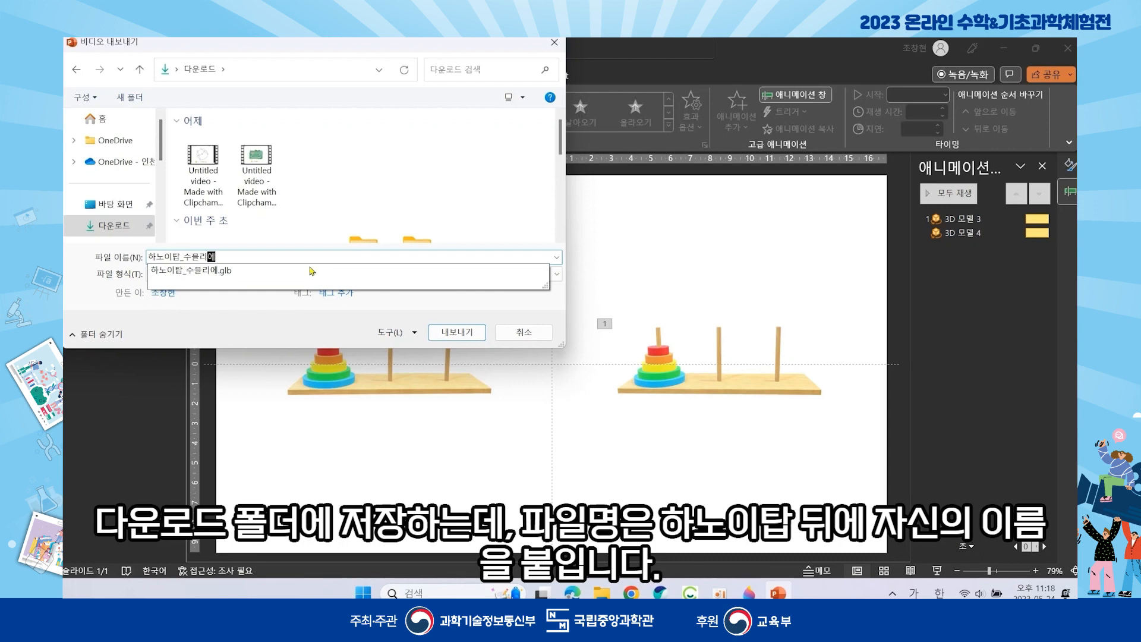
left_click(254, 339)
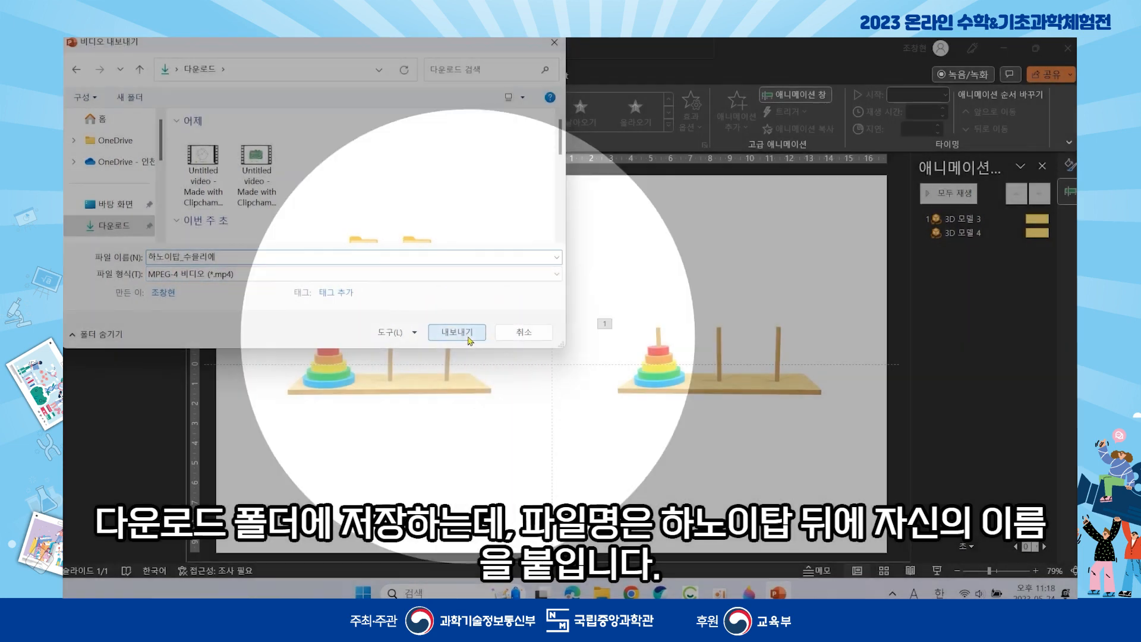
left_click(470, 339)
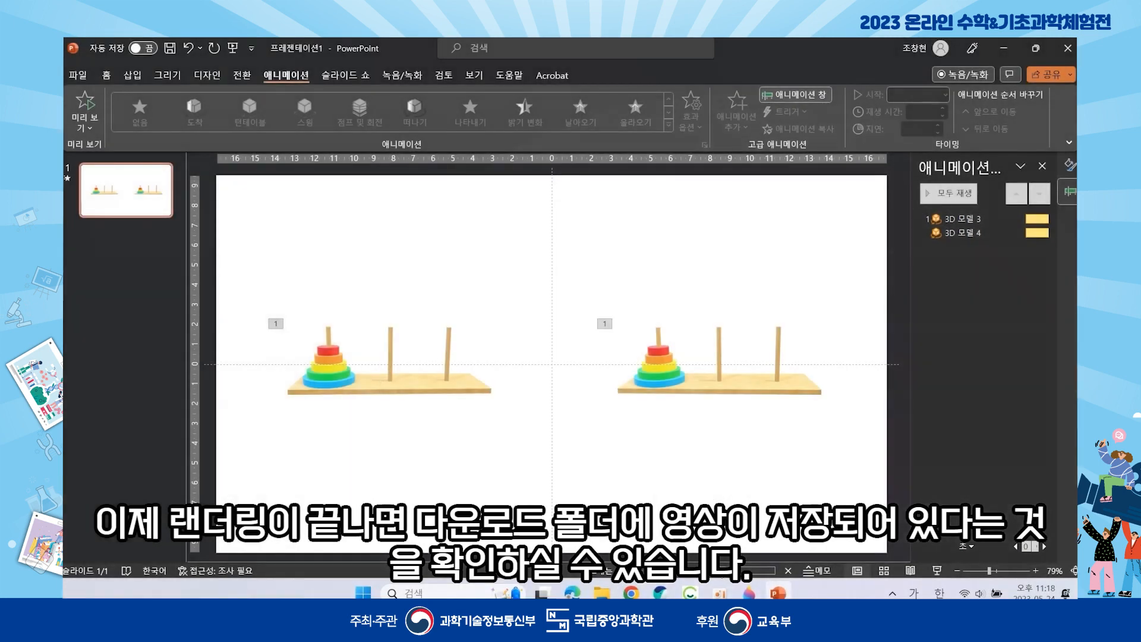
- Play the exported Hanoi tower MP4 from Downloads, then close the video player
left_click(601, 593)
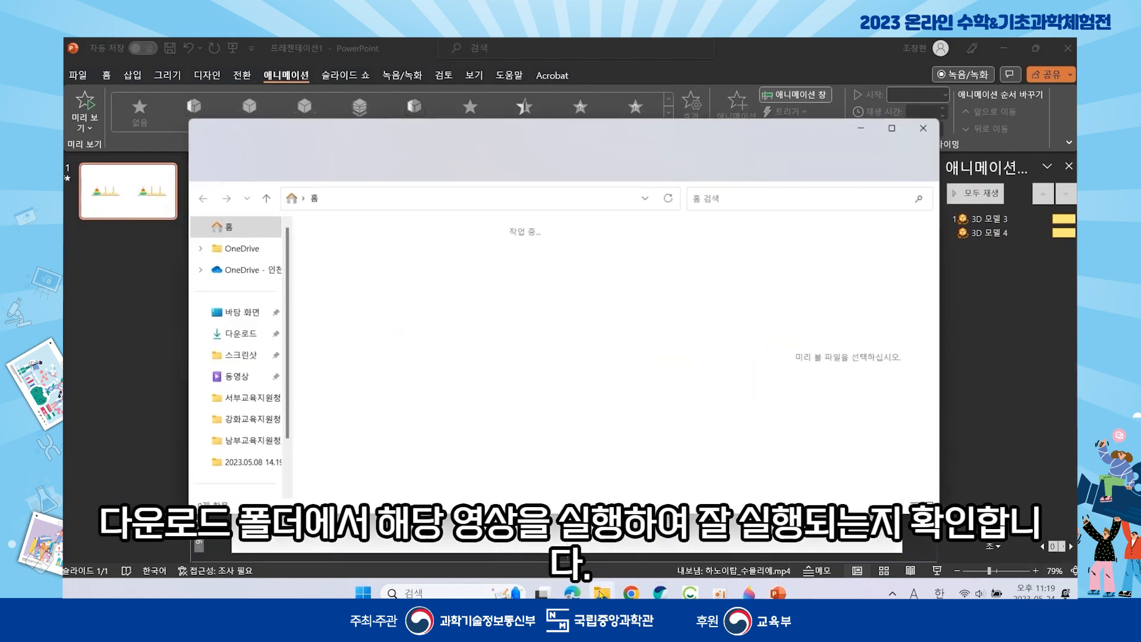
left_click(250, 334)
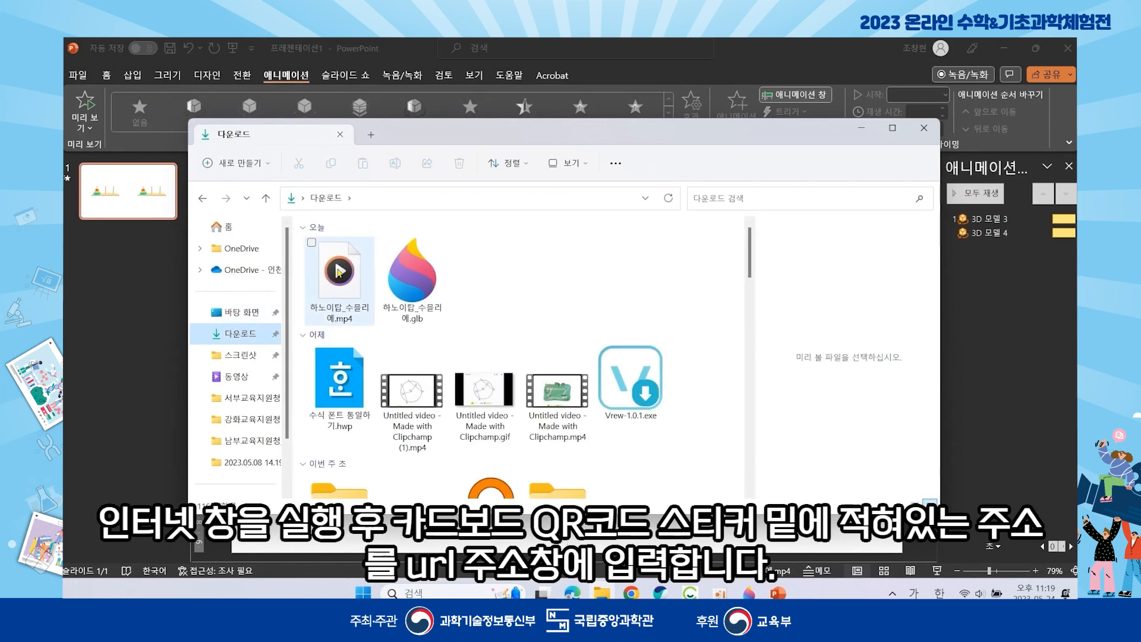
left_click(339, 272)
double_click(339, 272)
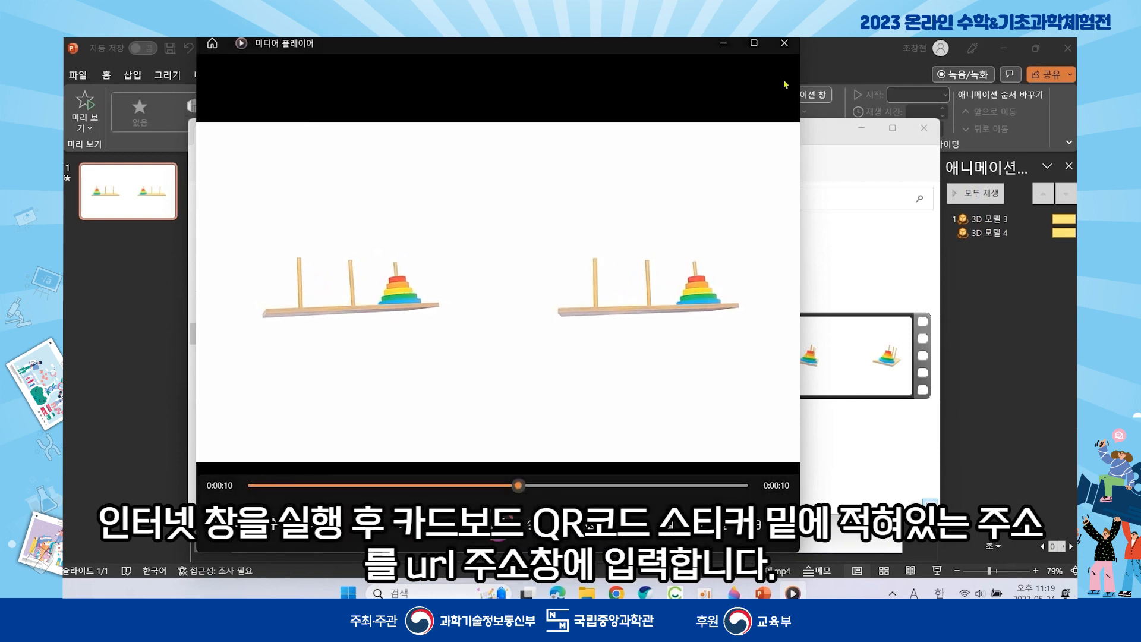
left_click(787, 50)
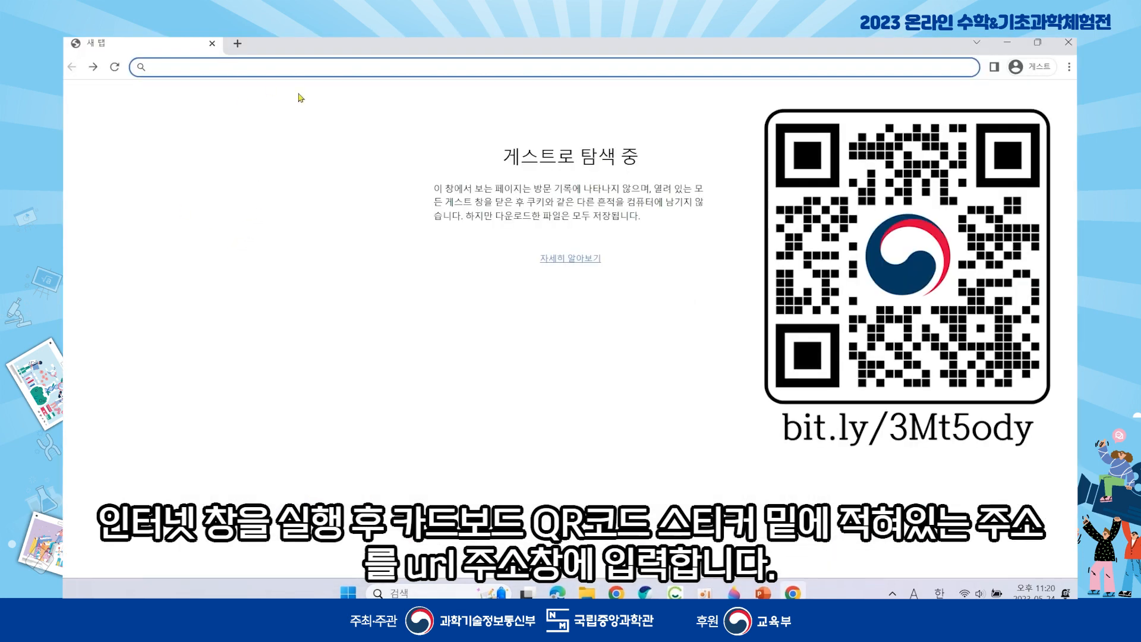
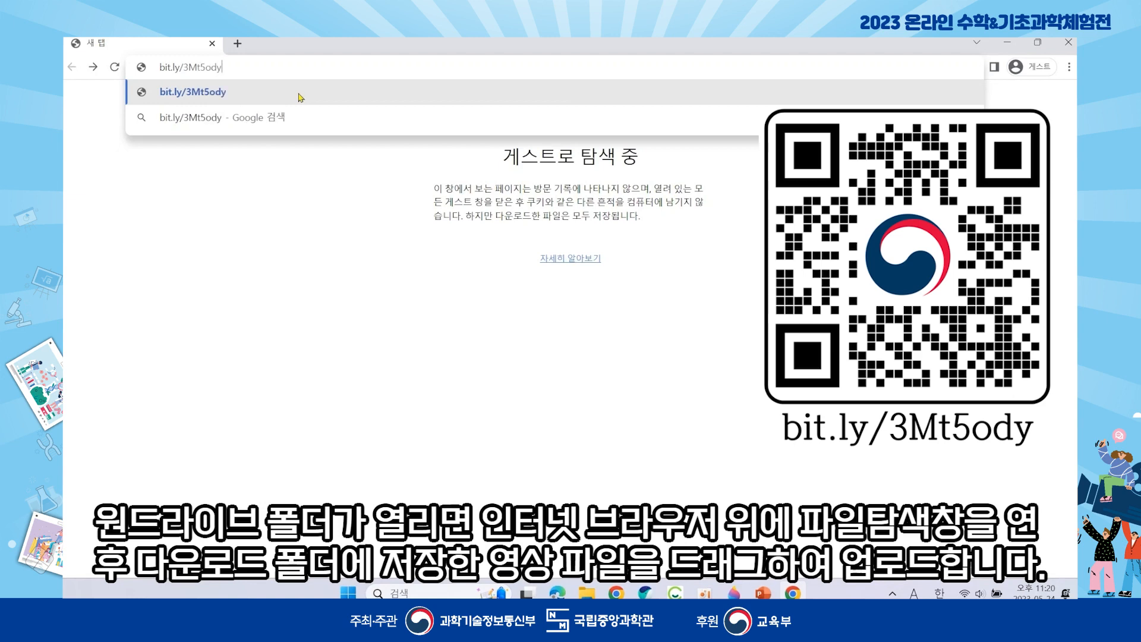
key("Return")
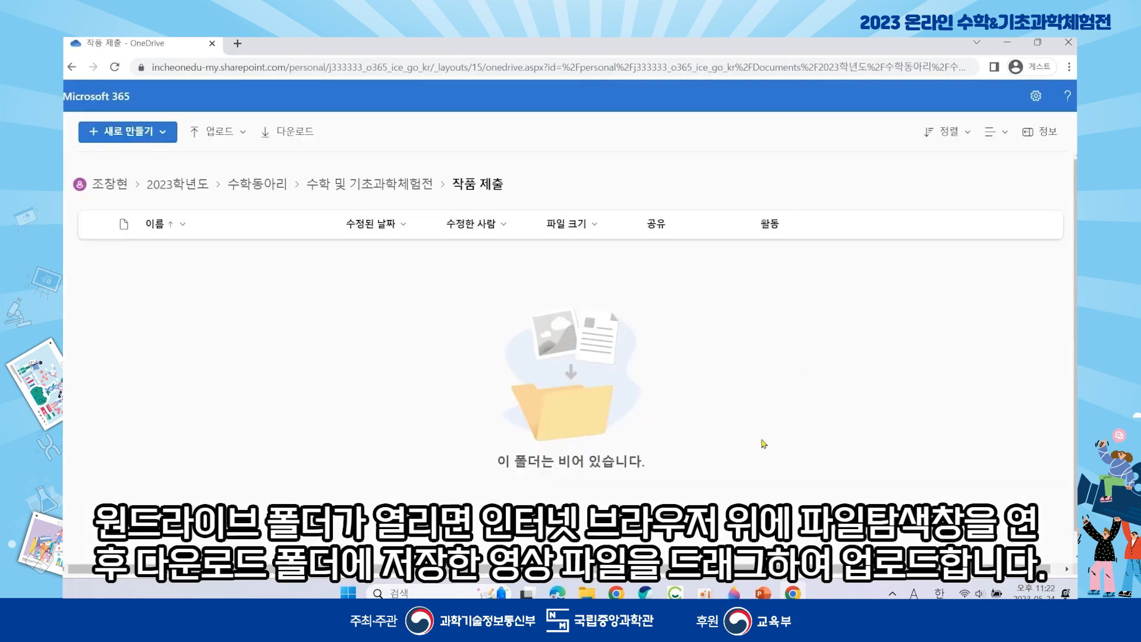
- Drag the Hanoi tower MP4 from Downloads onto the OneDrive 작품 제출 folder page
left_click(587, 592)
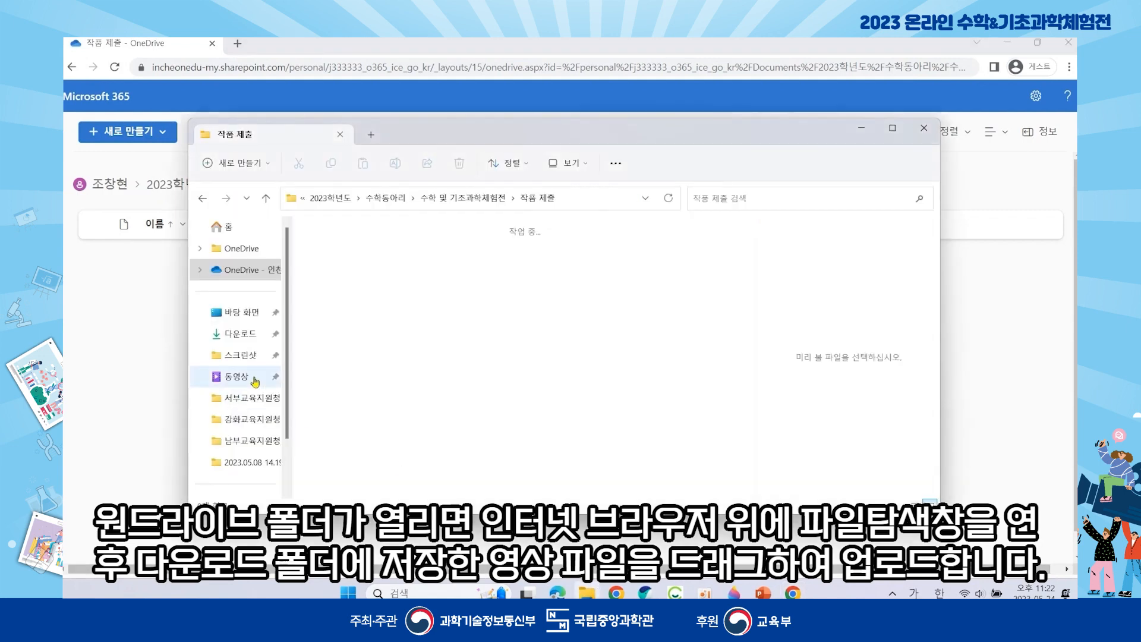
left_click(248, 340)
left_click_drag(391, 135, 703, 129)
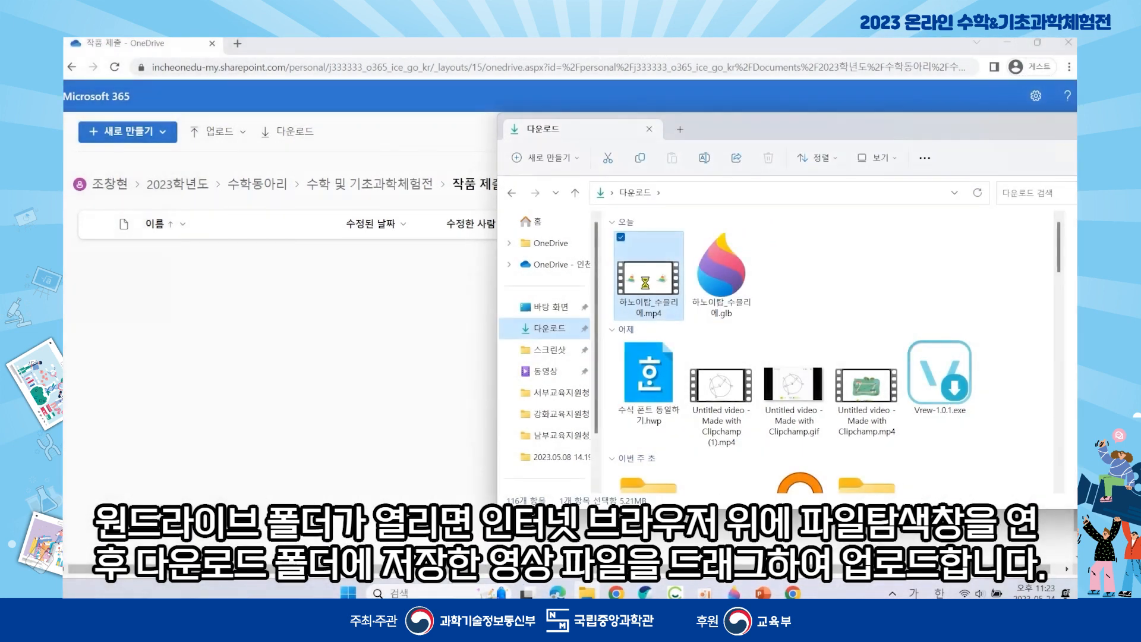
left_click_drag(654, 287, 450, 328)
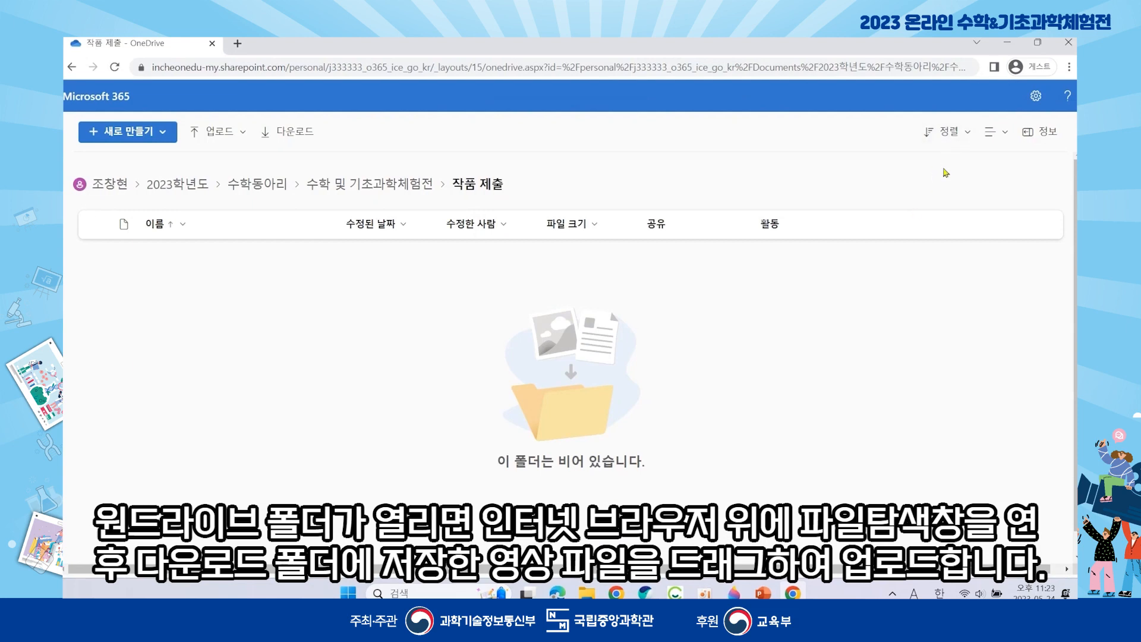